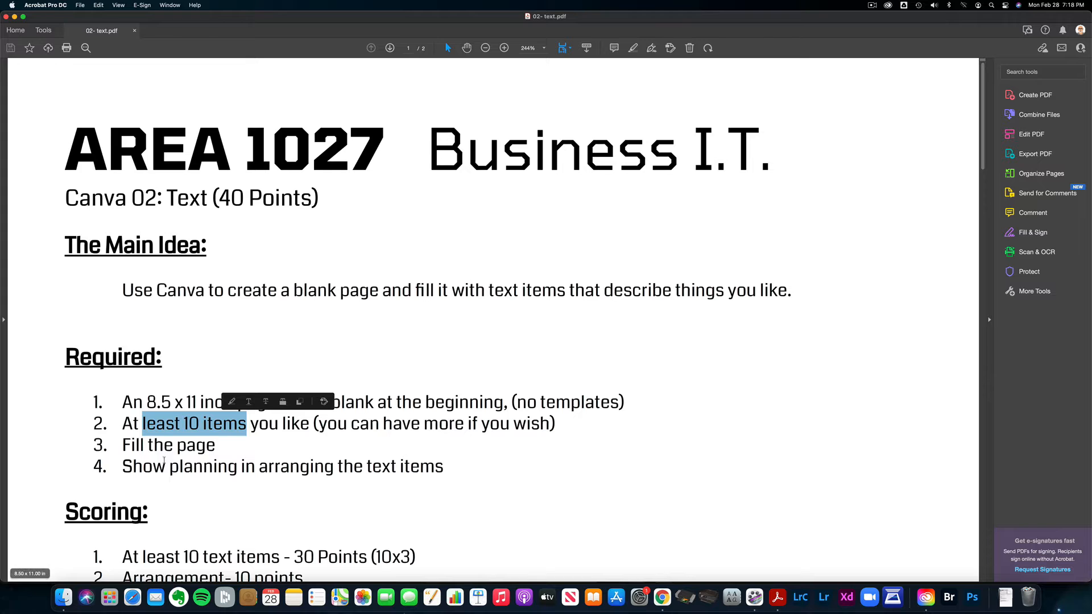
Review the Required and Scoring sections of the text assignment PDF, highlighting the page-filling, planning, ten-item and arrangement criteria.
{"action": "left_click_drag", "start_coordinate": [123, 446], "coordinate": [215, 447]}
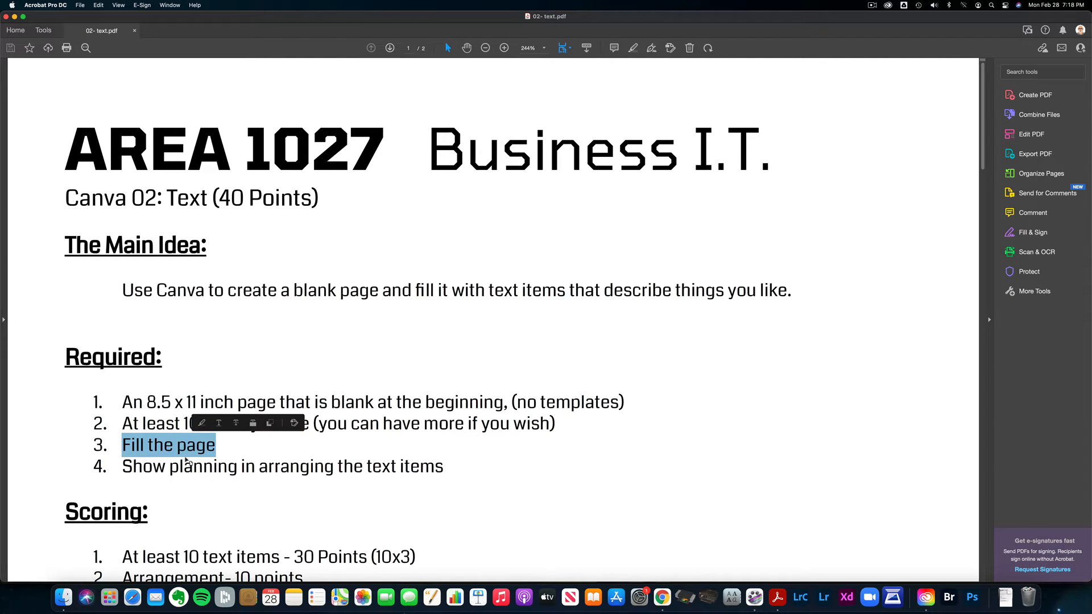
{"action": "left_click_drag", "start_coordinate": [123, 467], "coordinate": [334, 468]}
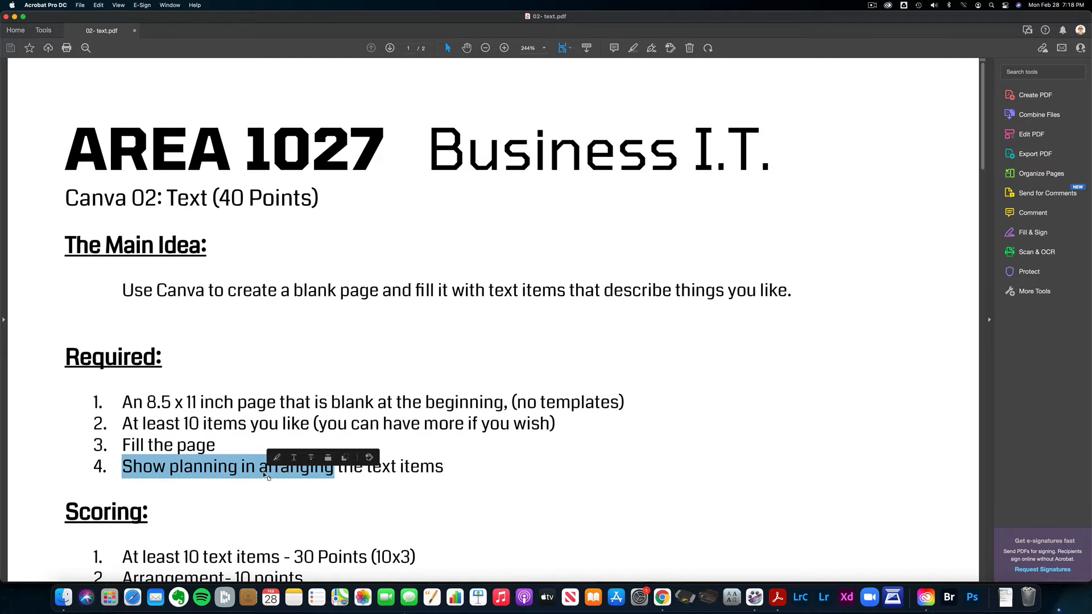
{"action": "scroll", "coordinate": [262, 477], "scroll_direction": "down", "scroll_amount": 2}
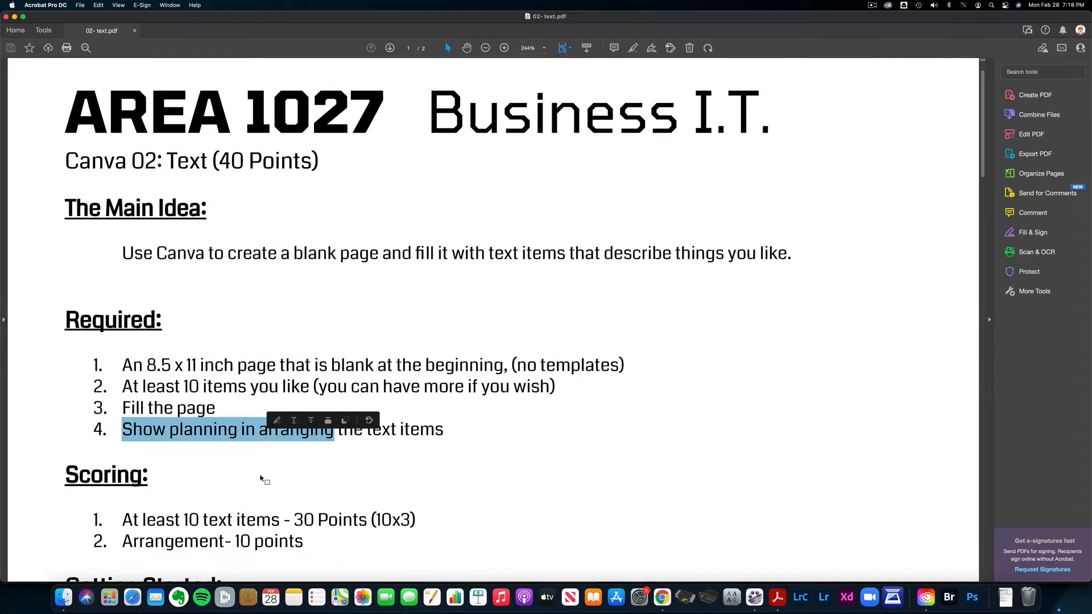
{"action": "scroll", "coordinate": [261, 479], "scroll_direction": "down", "scroll_amount": 3}
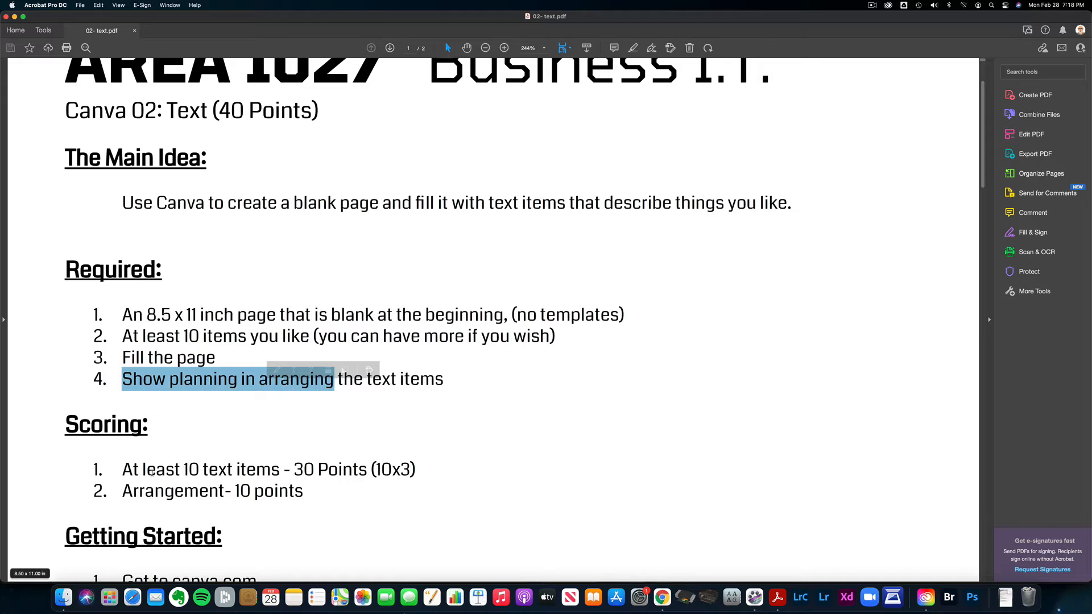
{"action": "left_click_drag", "start_coordinate": [143, 471], "coordinate": [230, 471]}
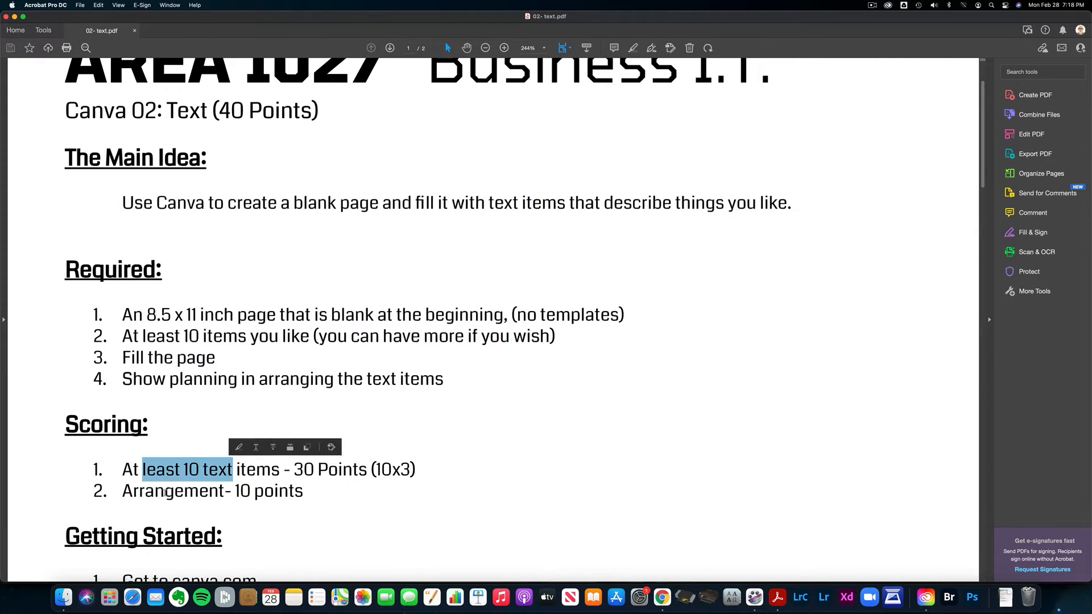
{"action": "left_click_drag", "start_coordinate": [123, 491], "coordinate": [244, 493]}
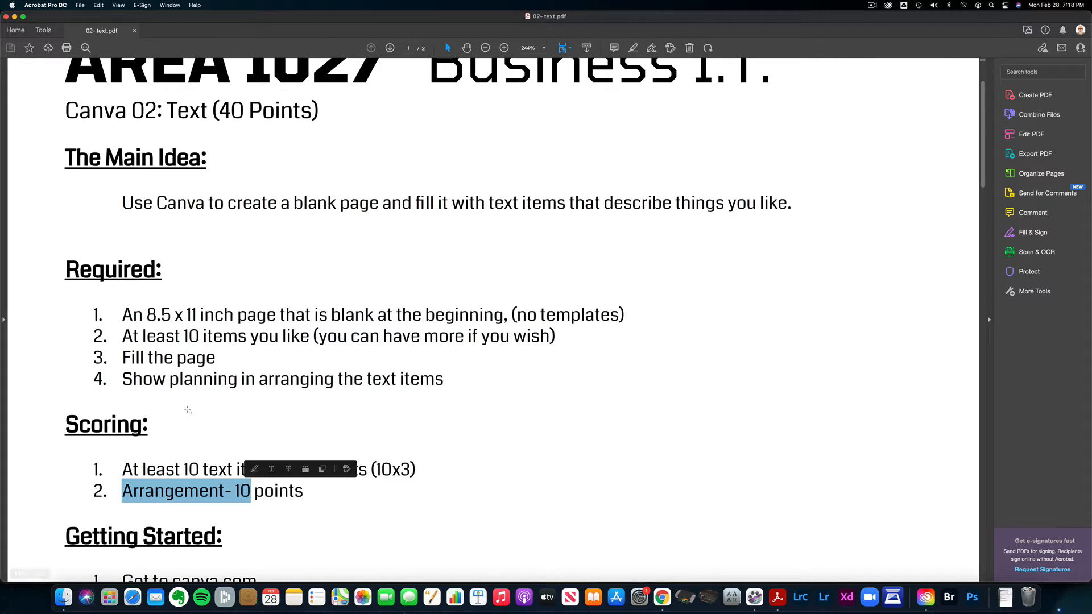
{"action": "left_click_drag", "start_coordinate": [123, 358], "coordinate": [174, 358]}
{"action": "double_click", "coordinate": [225, 381]}
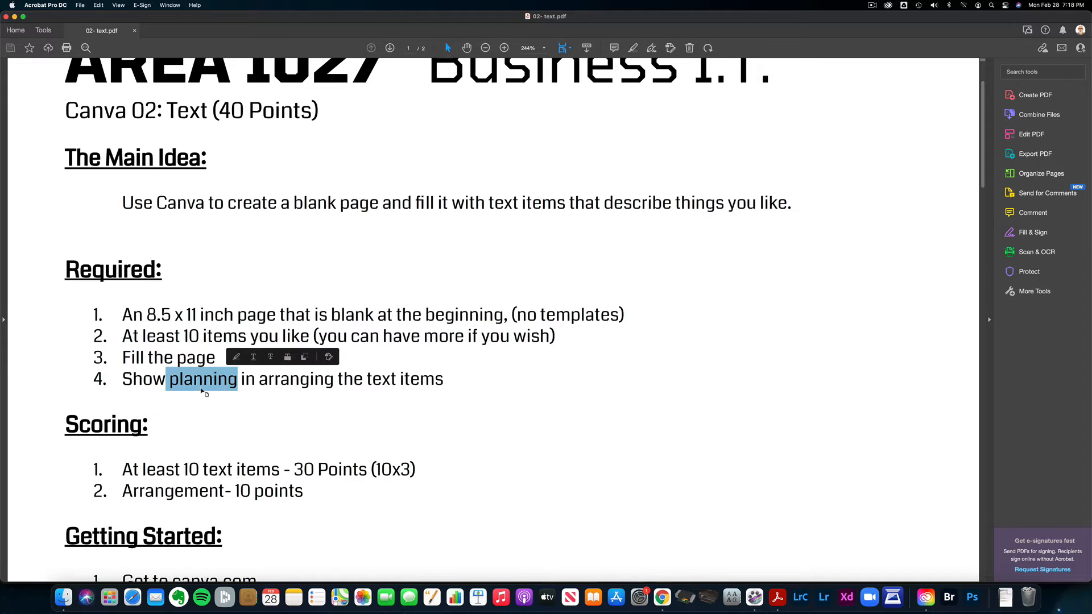
Read the Getting Started and Options sections of the assignment PDF.
{"action": "scroll", "coordinate": [205, 391], "scroll_direction": "down", "scroll_amount": 5}
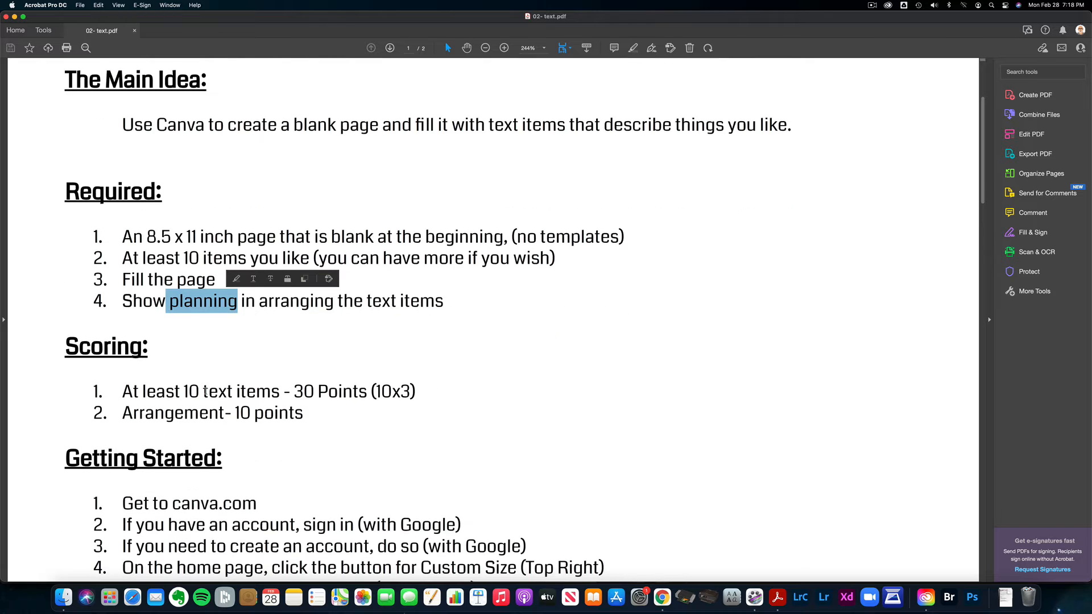
{"action": "scroll", "coordinate": [206, 392], "scroll_direction": "down", "scroll_amount": 3}
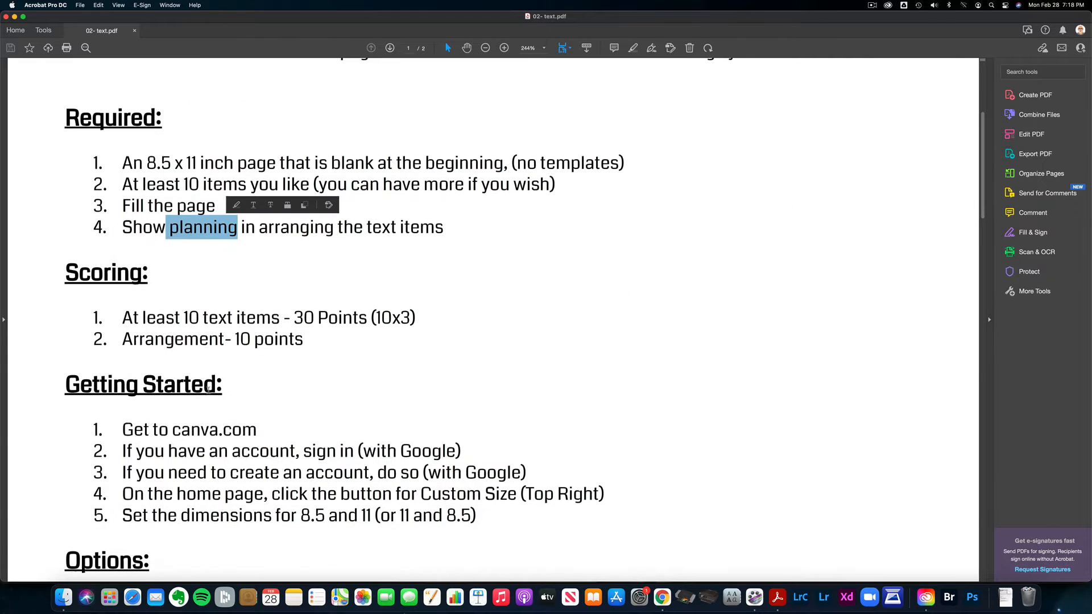
{"action": "scroll", "coordinate": [216, 393], "scroll_direction": "down", "scroll_amount": 2}
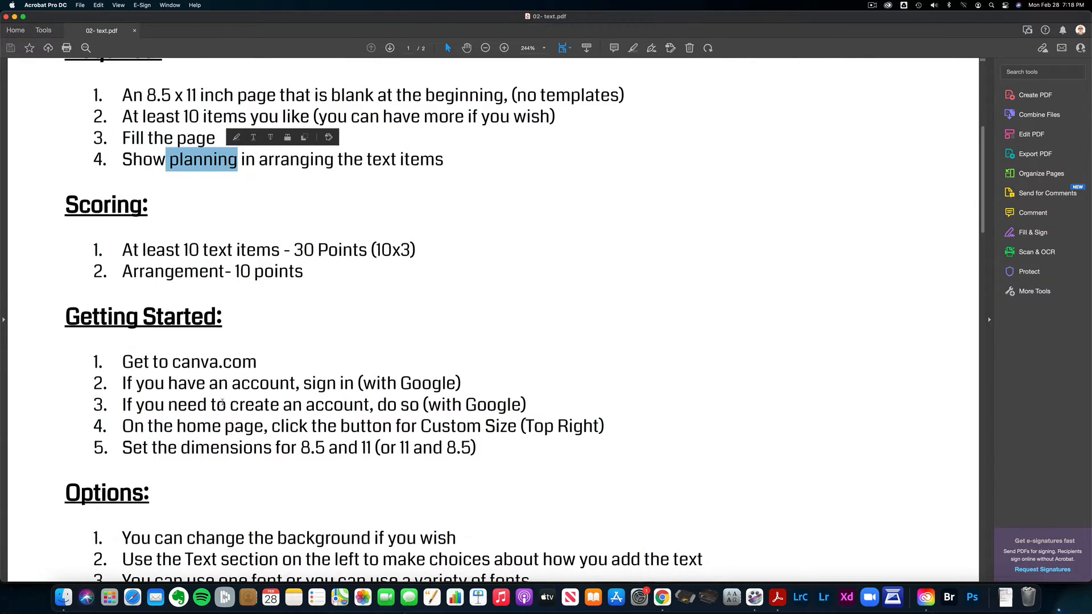
{"action": "scroll", "coordinate": [228, 397], "scroll_direction": "down", "scroll_amount": 2}
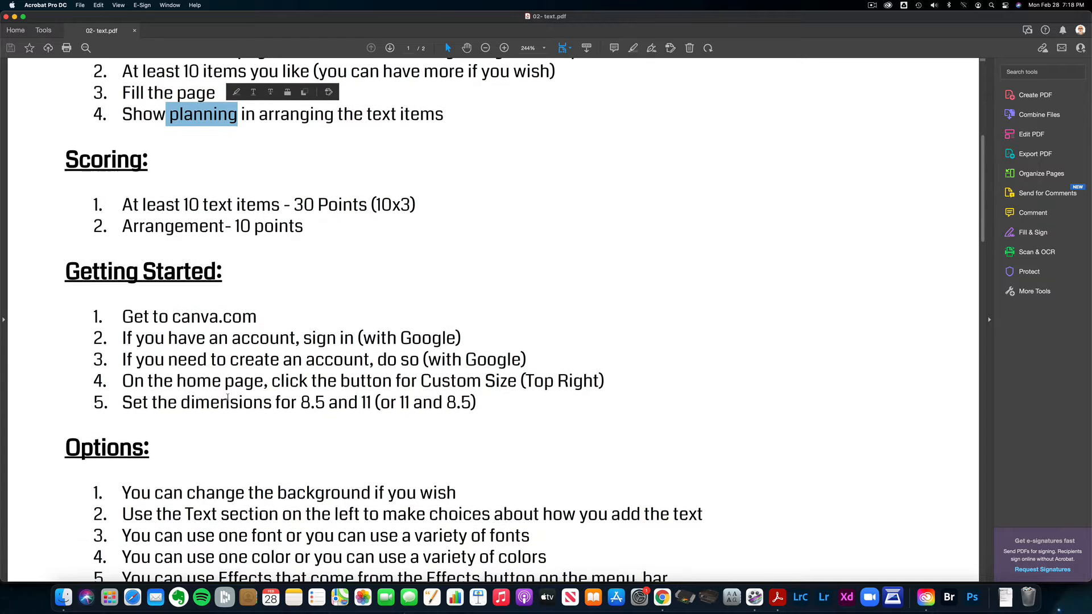
{"action": "scroll", "coordinate": [248, 395], "scroll_direction": "down", "scroll_amount": 8}
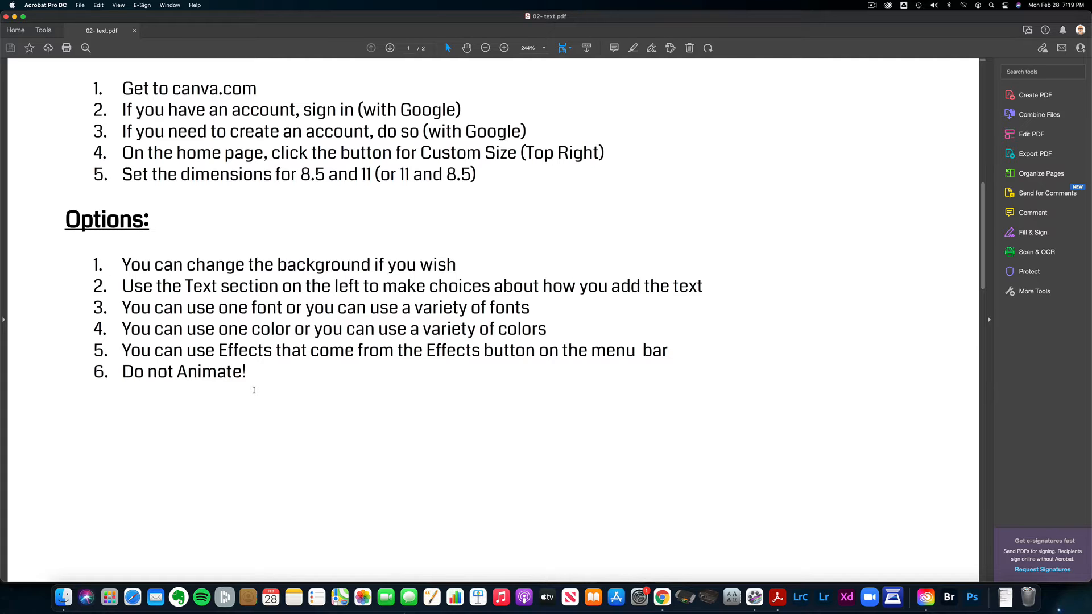
Switch to the Canva home page in Chrome and open the custom size settings for a new design.
{"action": "key", "text": "super+Tab"}
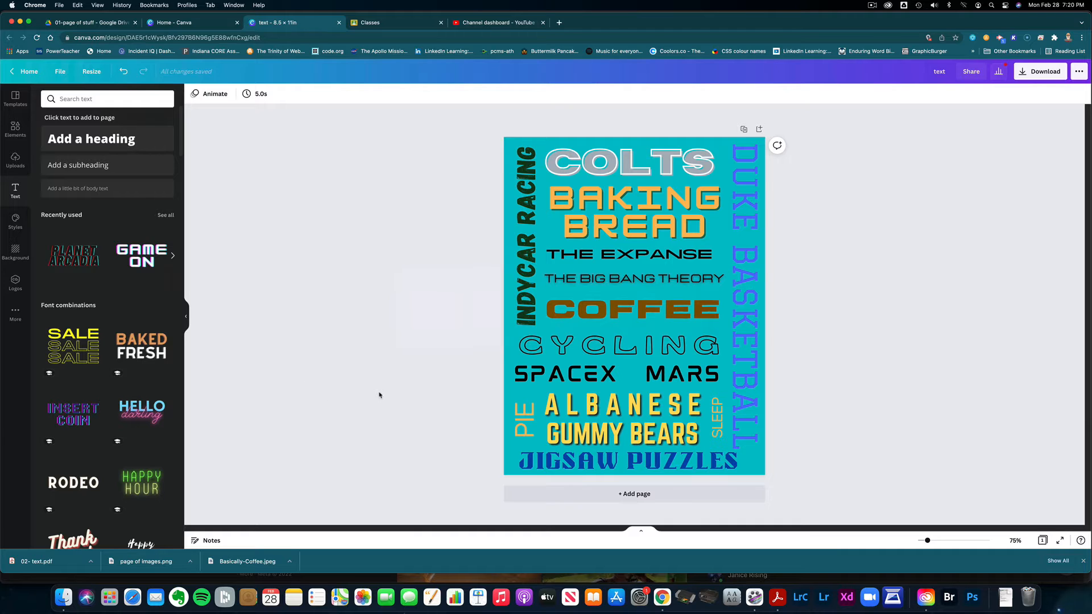
{"action": "left_click", "coordinate": [189, 27]}
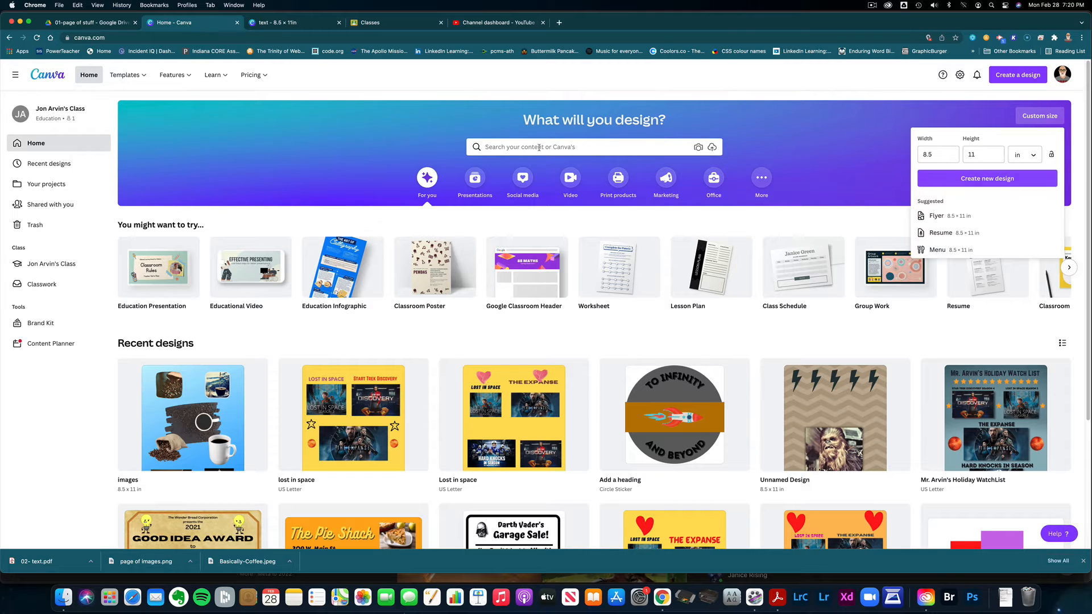
{"action": "left_click", "coordinate": [477, 83]}
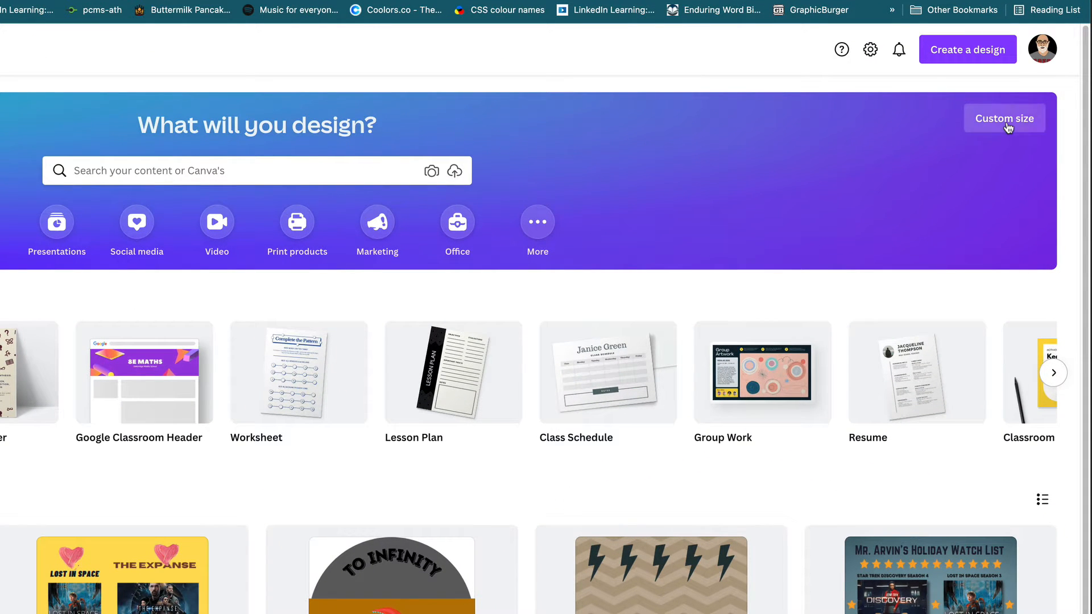
{"action": "left_click", "coordinate": [1008, 128]}
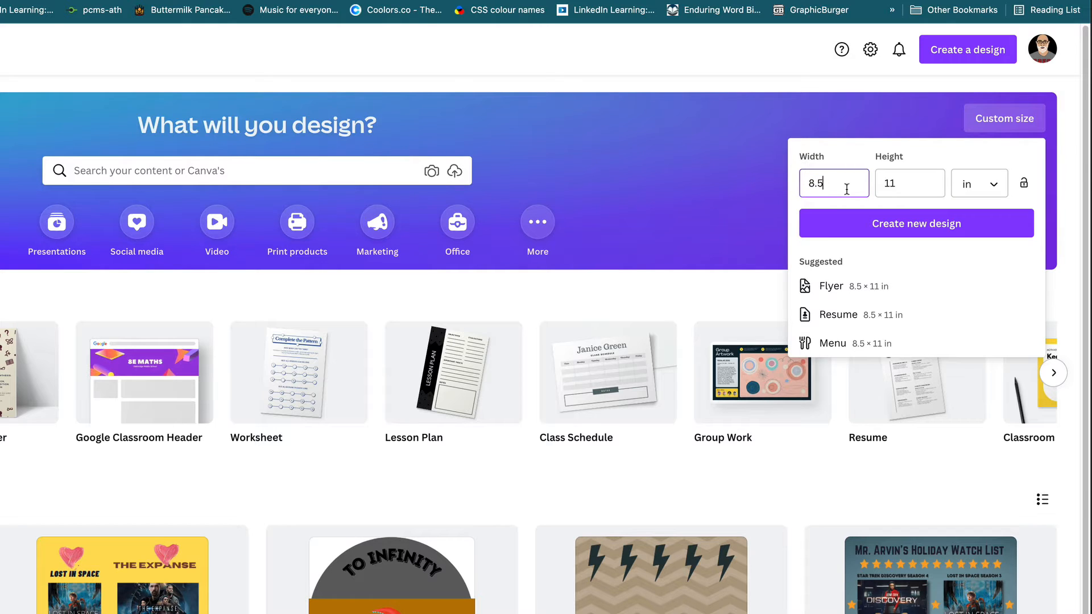
{"action": "left_click", "coordinate": [893, 183]}
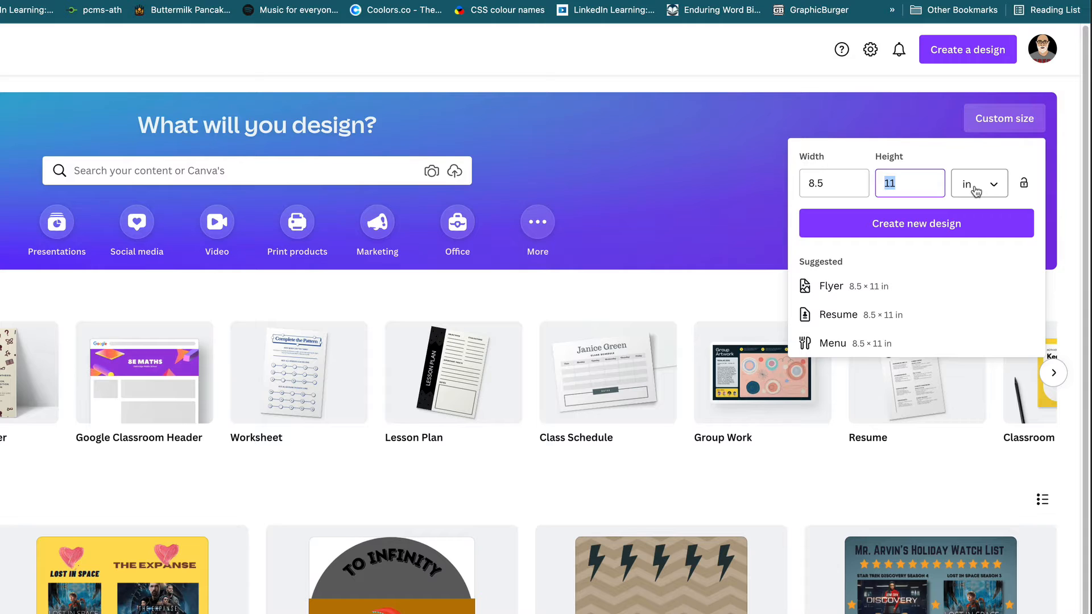
Set the custom design size to 11 in wide by 8.5 in high.
{"action": "double_click", "coordinate": [833, 188]}
{"action": "type", "text": "11"}
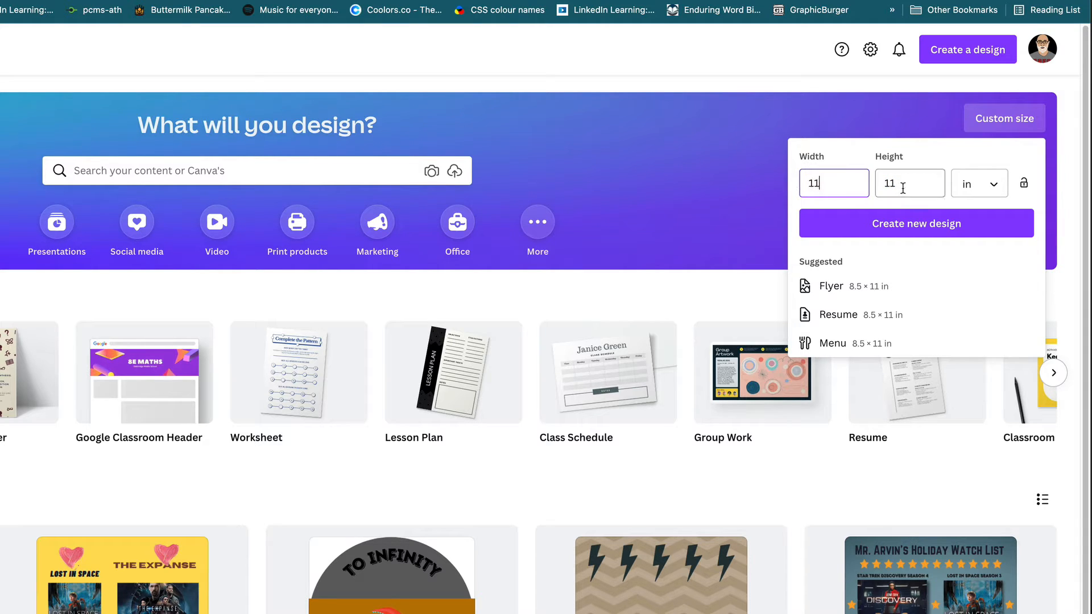
{"action": "left_click", "coordinate": [903, 189]}
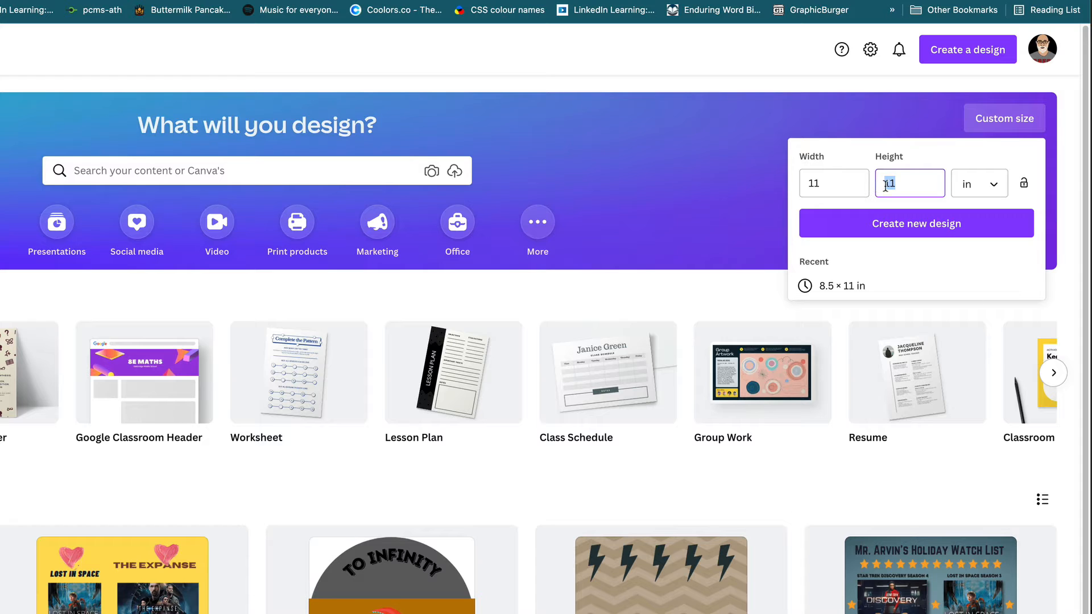
{"action": "type", "text": "8.5"}
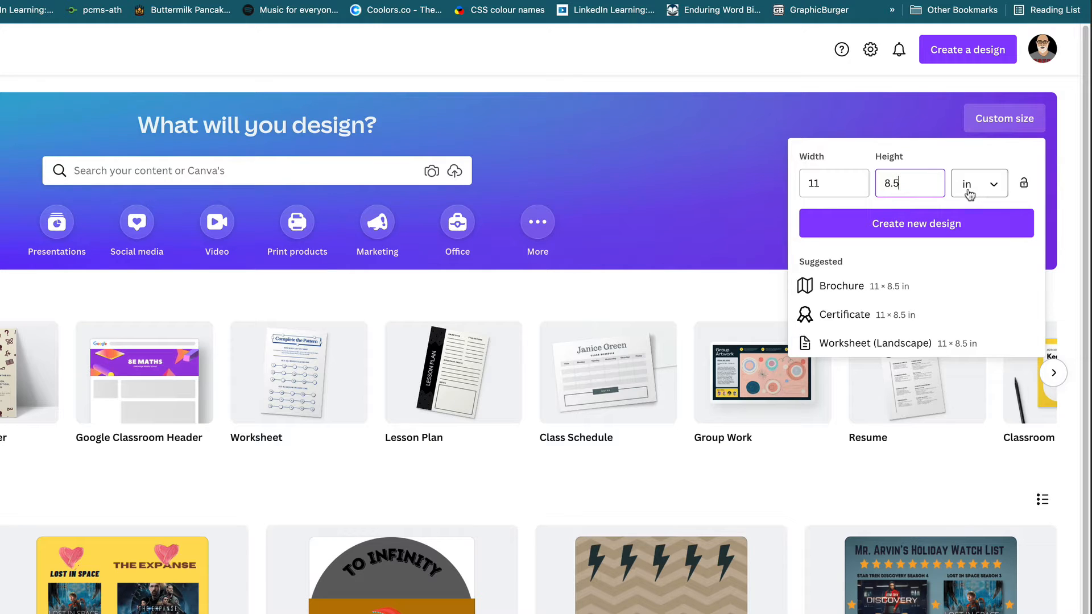
Set the custom size to 8.5 in wide by 11 in high and create the blank design.
{"action": "left_click", "coordinate": [807, 183]}
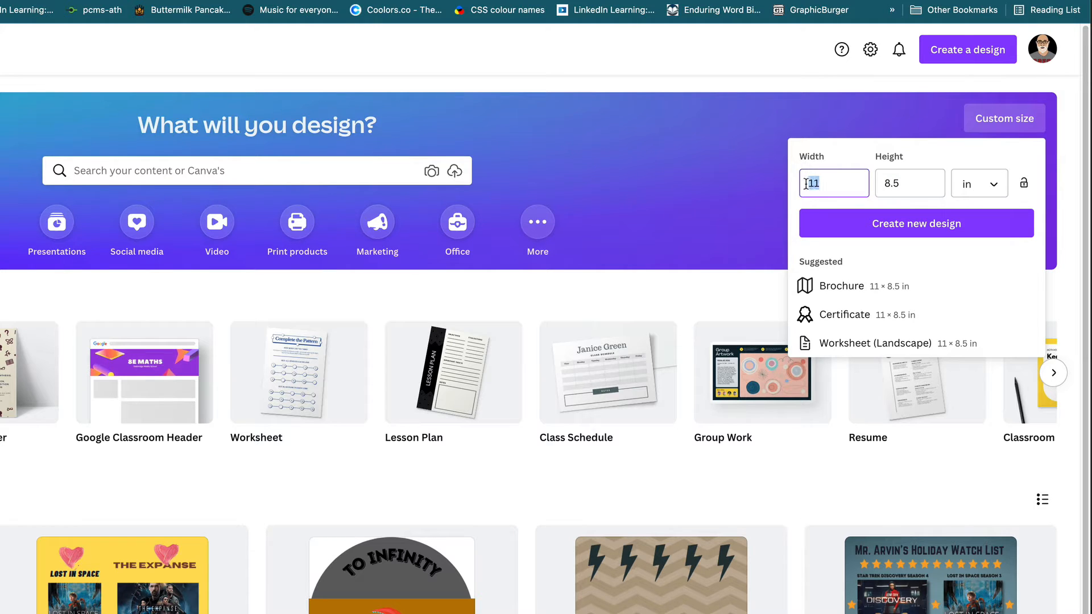
{"action": "key", "text": "BackSpace"}
{"action": "type", "text": "8.5"}
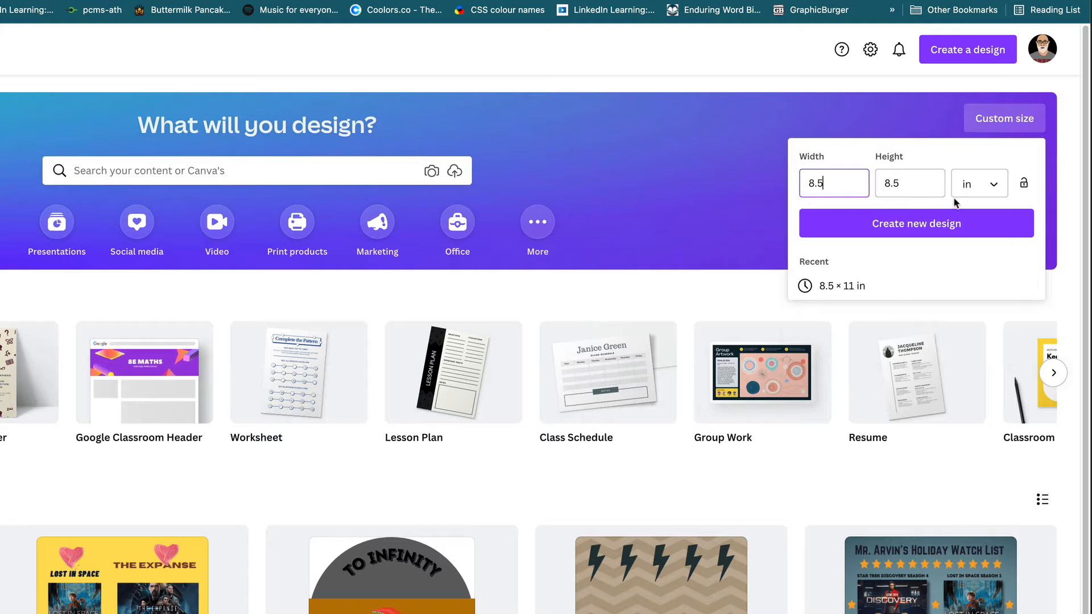
{"action": "left_click", "coordinate": [927, 186]}
{"action": "type", "text": "11"}
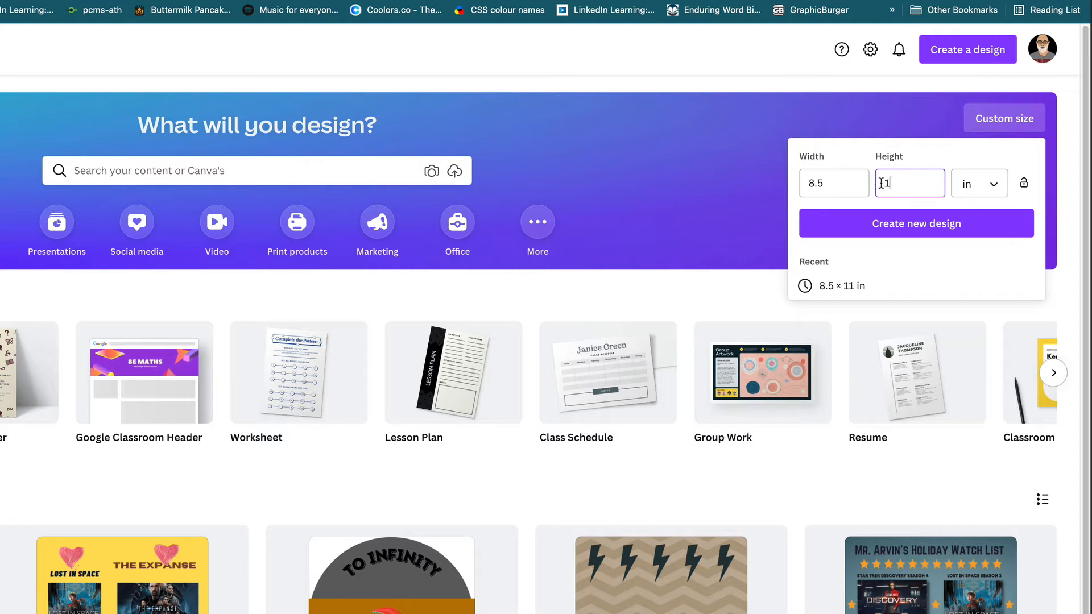
{"action": "left_click", "coordinate": [945, 225]}
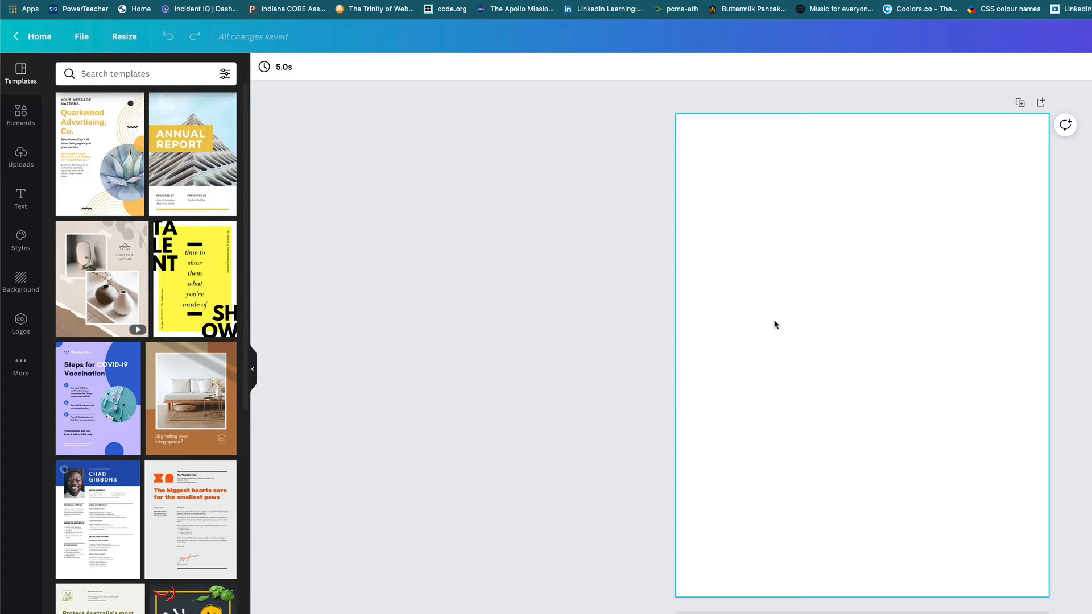
Fill the blank page's background with the turquoise default color.
{"action": "mouse_move", "coordinate": [97, 281]}
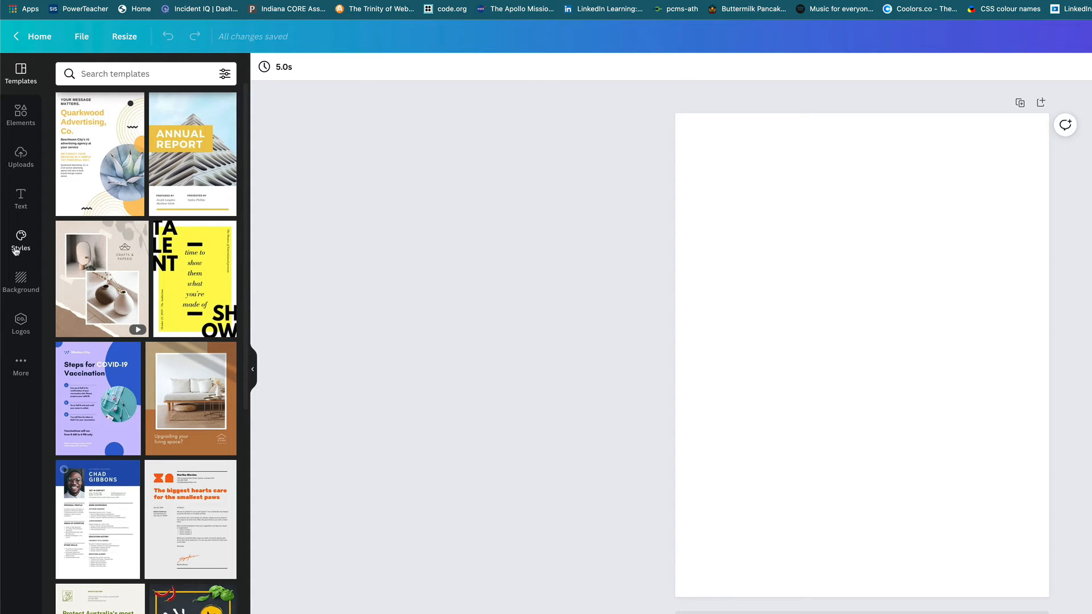
{"action": "left_click", "coordinate": [20, 281]}
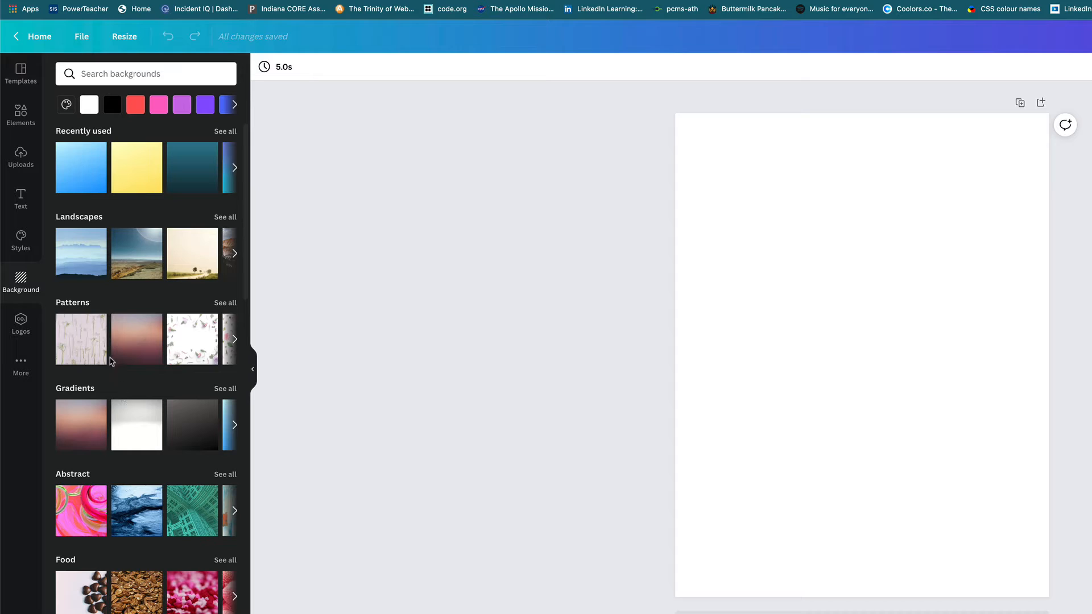
{"action": "mouse_move", "coordinate": [100, 163]}
{"action": "left_click", "coordinate": [66, 105]}
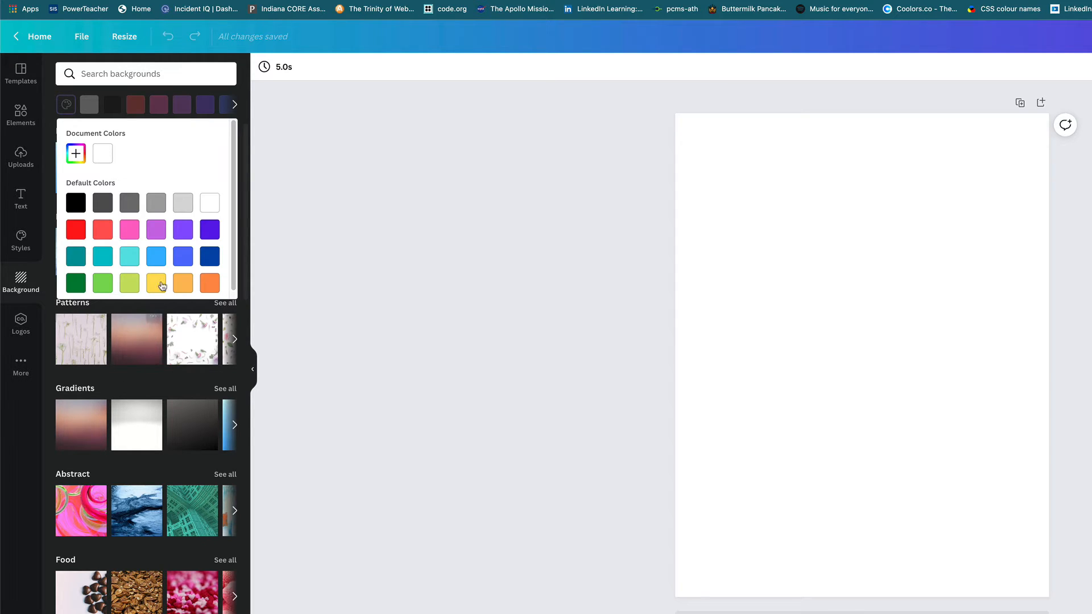
{"action": "scroll", "coordinate": [199, 260], "scroll_direction": "down", "scroll_amount": 1}
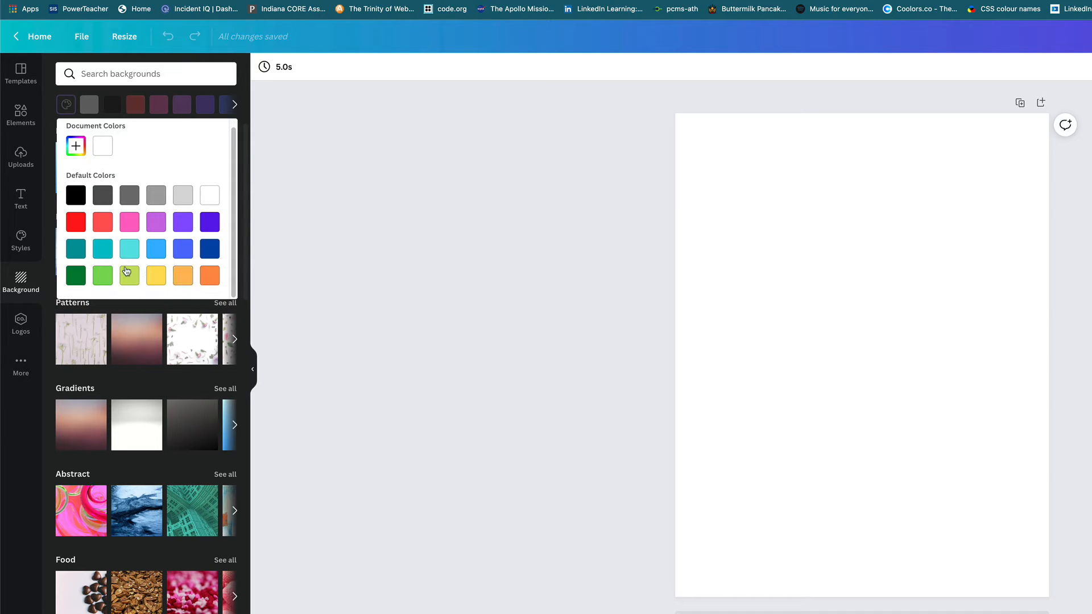
{"action": "left_click", "coordinate": [100, 253]}
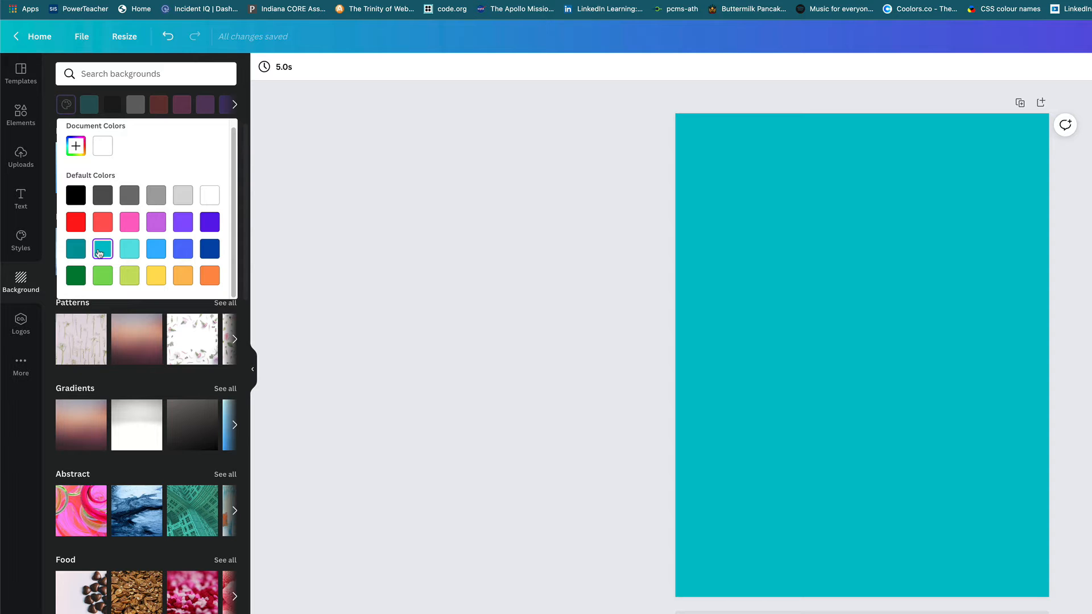
Browse the font combinations and add the RODEO text style to the page.
{"action": "left_click", "coordinate": [25, 205]}
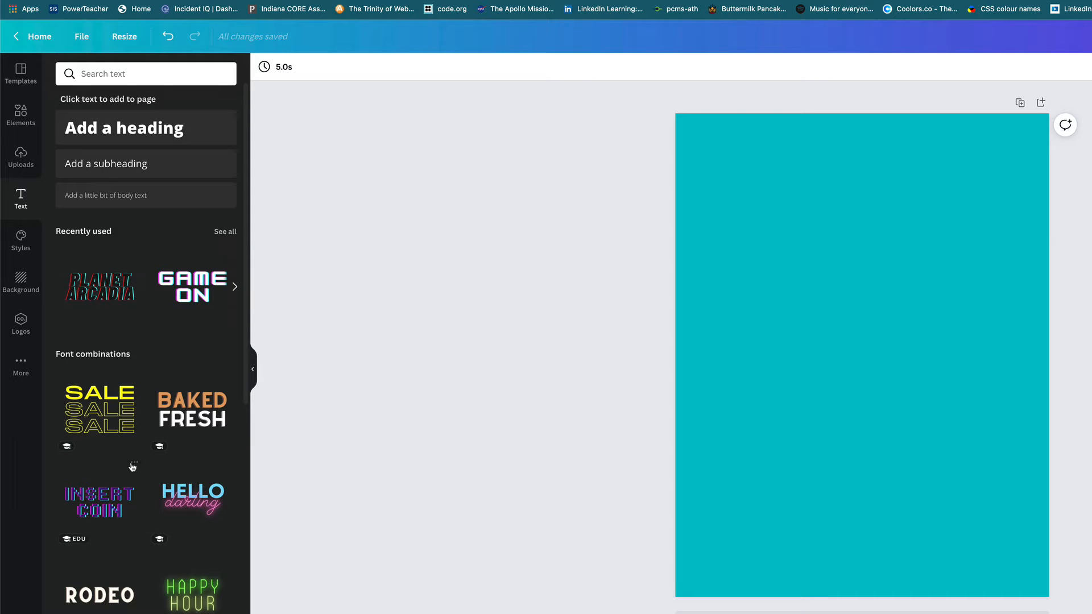
{"action": "scroll", "coordinate": [132, 465], "scroll_direction": "down", "scroll_amount": 3}
{"action": "scroll", "coordinate": [132, 466], "scroll_direction": "up", "scroll_amount": 2}
{"action": "scroll", "coordinate": [132, 465], "scroll_direction": "down", "scroll_amount": 3}
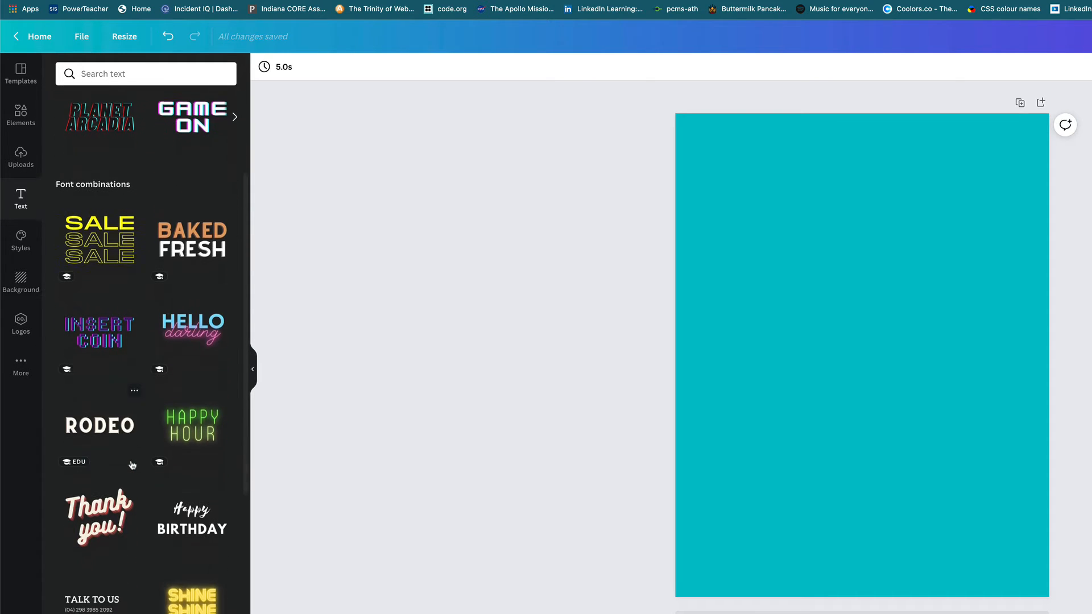
{"action": "left_click", "coordinate": [113, 431]}
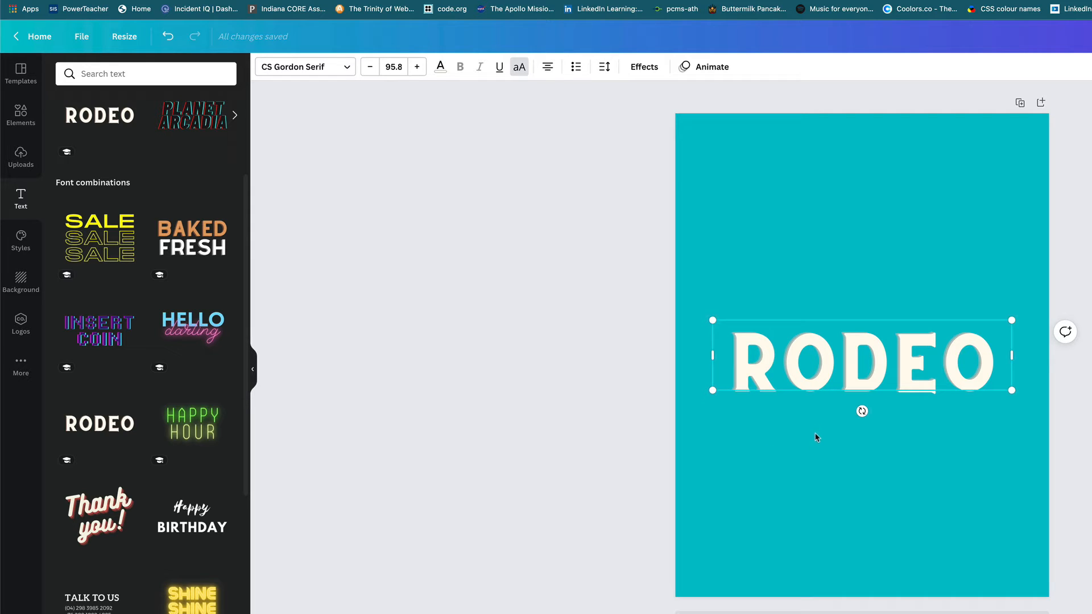
Overwrite the RODEO text with the sample letters "dsjkahgfksladjfh" and erase them to remove the text from the page.
{"action": "double_click", "coordinate": [972, 374]}
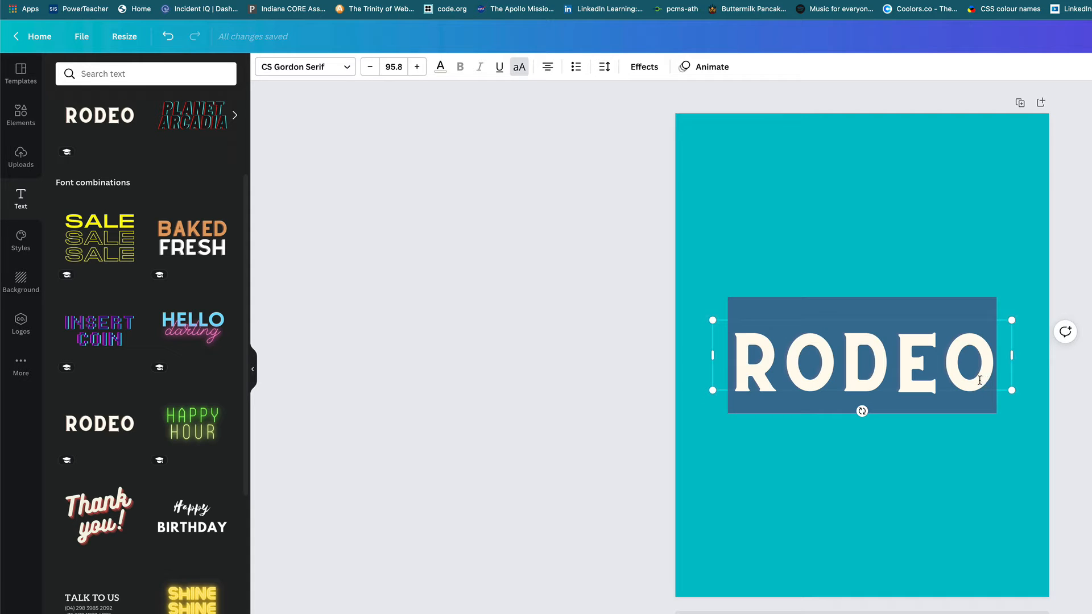
{"action": "type", "text": "dsjkahgfksladjfh"}
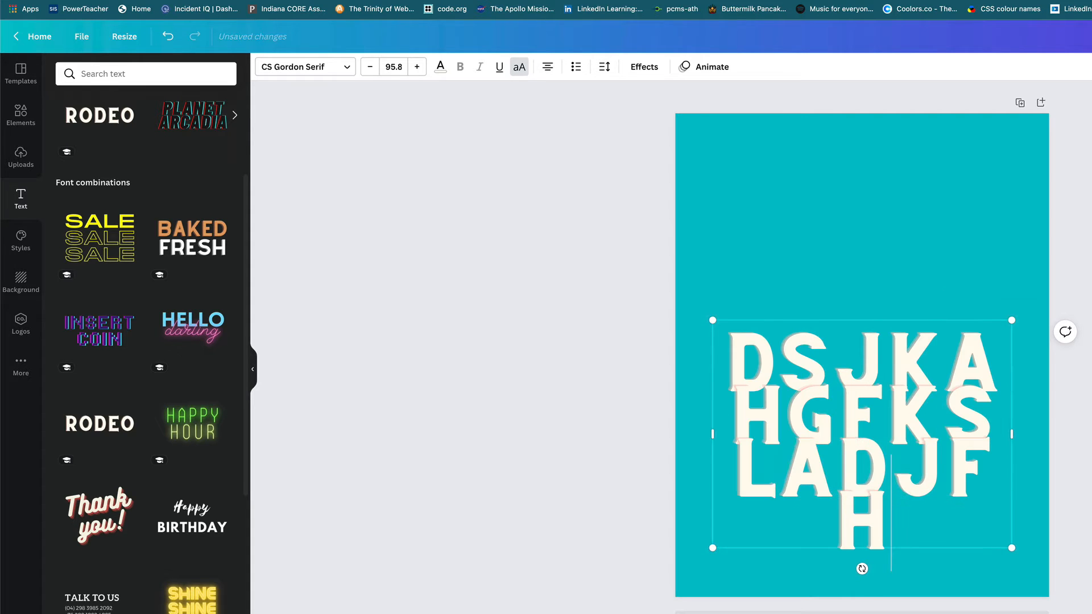
{"action": "key", "text": "BackSpace"}
{"action": "key", "text": "BackSpace"}
{"action": "key", "text": "BackSpace"}
{"action": "key", "text": "BackSpace"}
{"action": "key", "text": "BackSpace"}
{"action": "key", "text": "BackSpace"}
{"action": "key", "text": "BackSpace"}
{"action": "key", "text": "BackSpace"}
{"action": "key", "text": "BackSpace"}
{"action": "key", "text": "BackSpace"}
{"action": "key", "text": "BackSpace"}
{"action": "key", "text": "BackSpace"}
{"action": "key", "text": "BackSpace"}
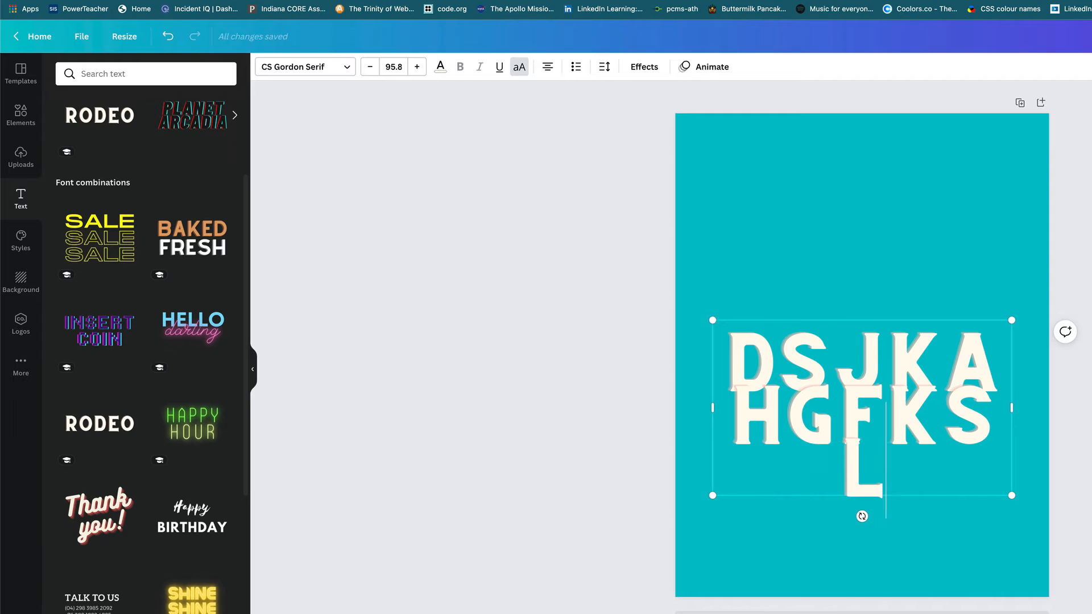
{"action": "key", "text": "BackSpace"}
{"action": "key", "text": "BackSpace"}
{"action": "key", "text": "BackSpace"}
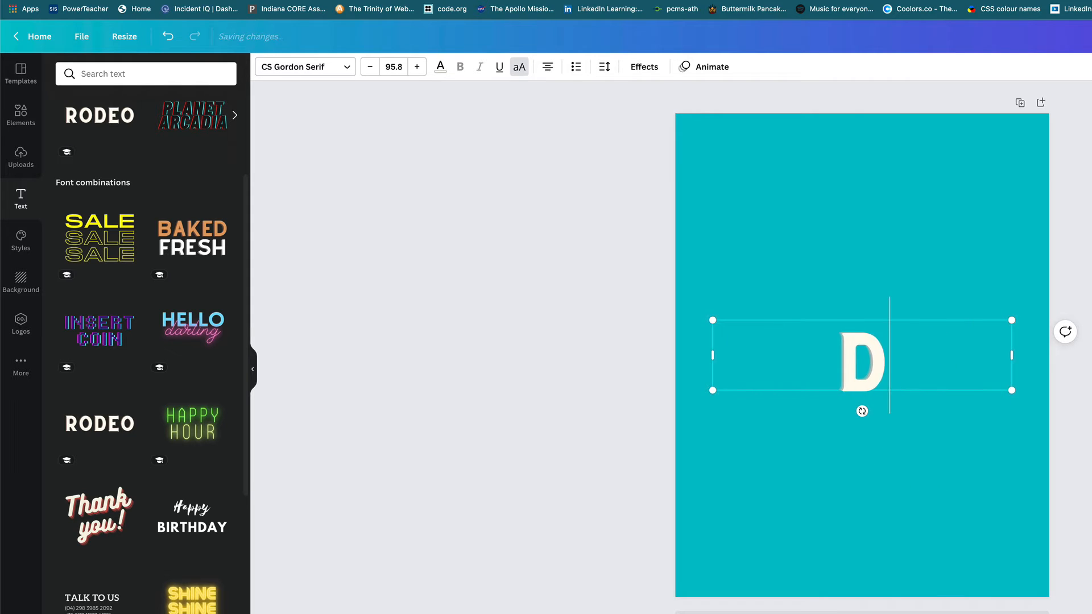
{"action": "left_click", "coordinate": [966, 424]}
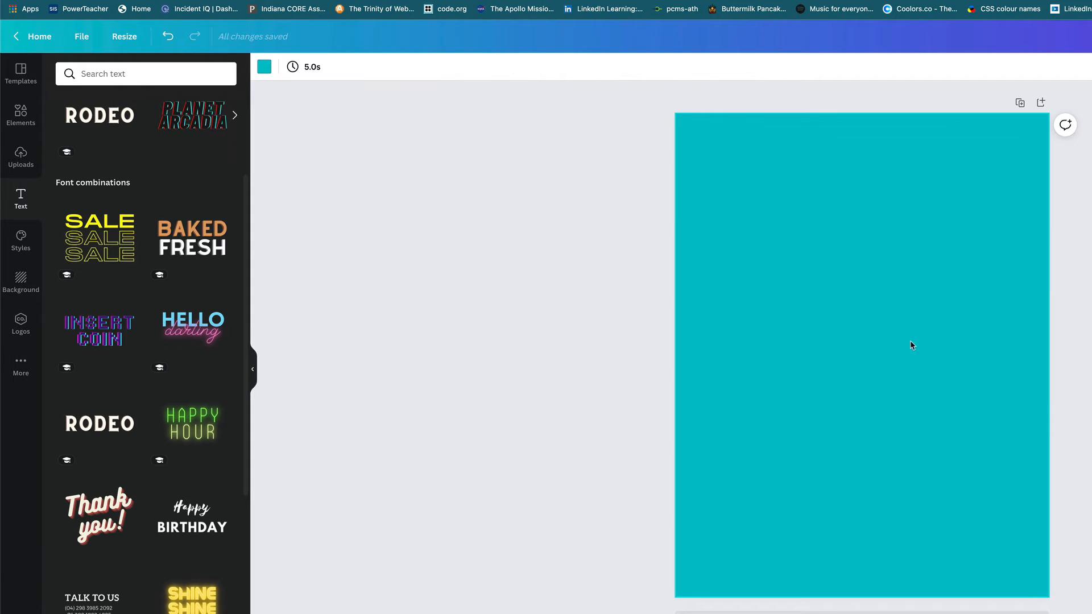
{"action": "left_click", "coordinate": [913, 438]}
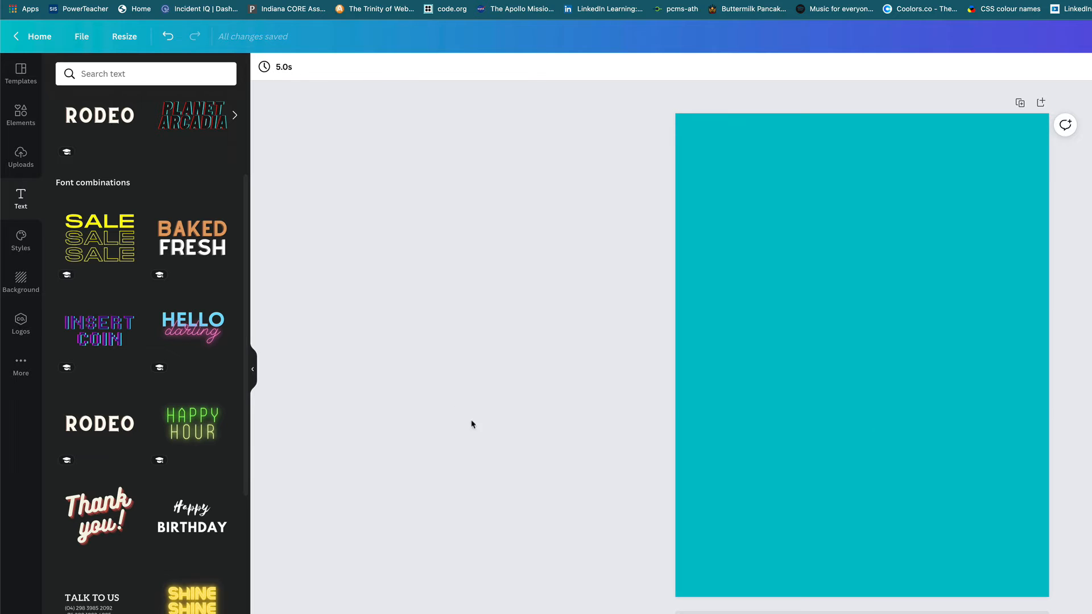
Add the HAPPY HOUR font combination to the page.
{"action": "scroll", "coordinate": [139, 412], "scroll_direction": "up", "scroll_amount": 3}
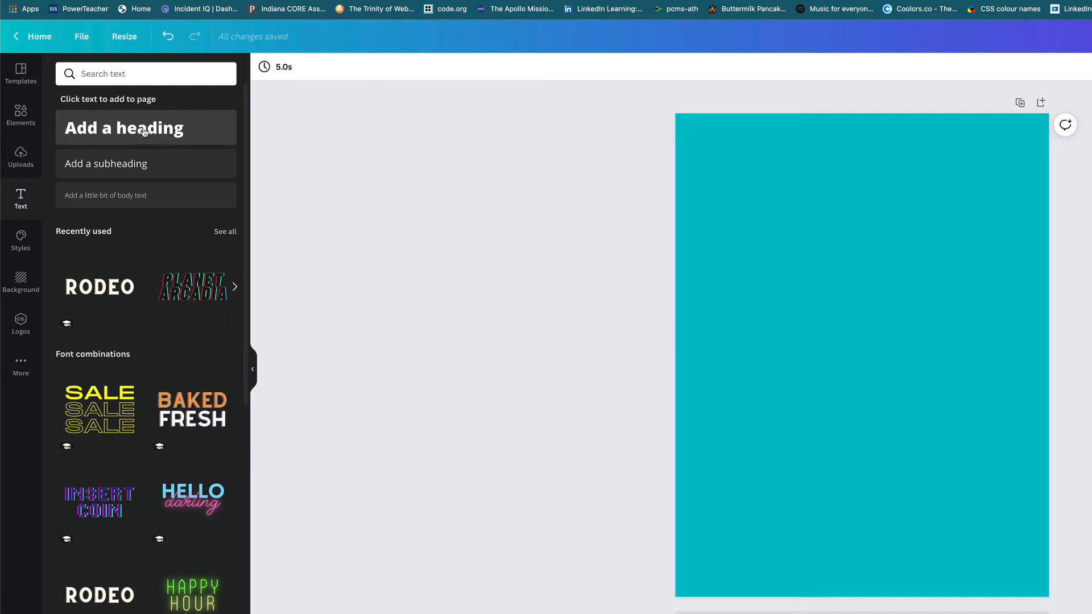
{"action": "scroll", "coordinate": [171, 449], "scroll_direction": "down", "scroll_amount": 2}
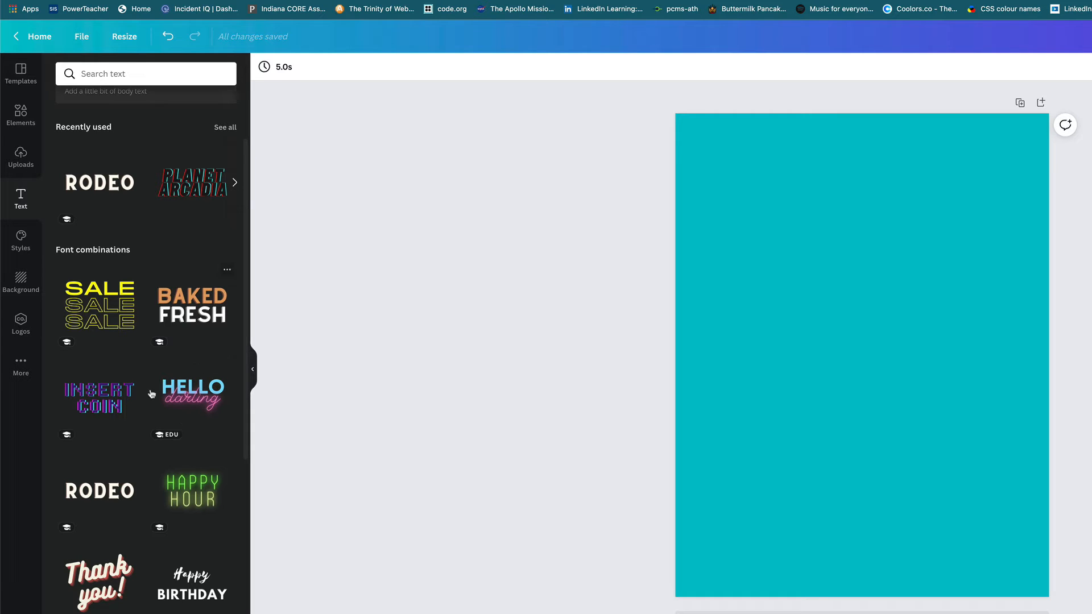
{"action": "left_click", "coordinate": [193, 498]}
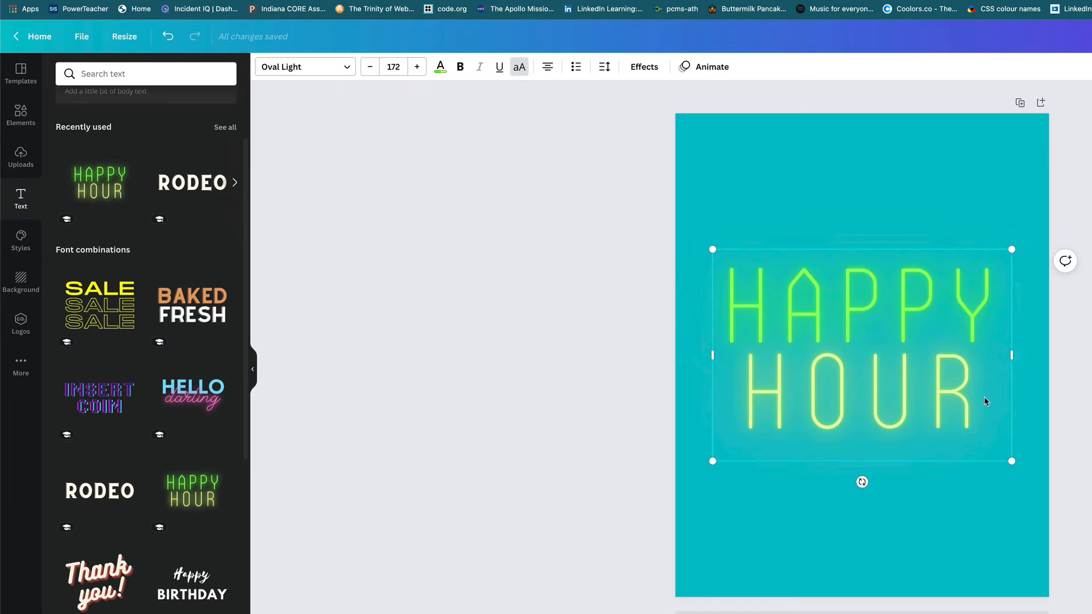
Clear both lines of the HAPPY HOUR text and delete its leftover text group from the page.
{"action": "left_click_drag", "start_coordinate": [998, 398], "coordinate": [751, 393]}
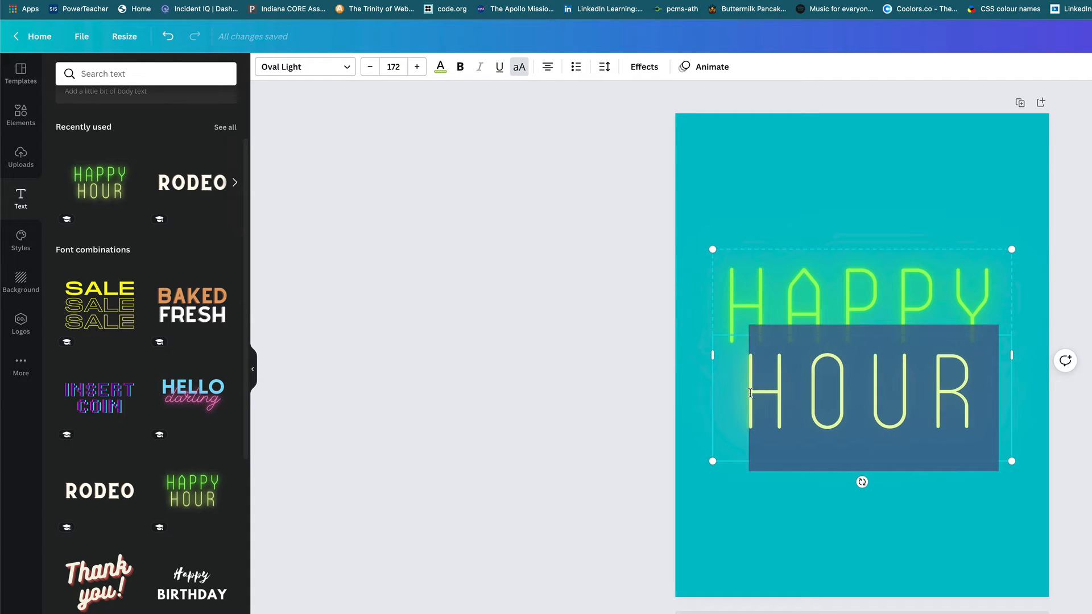
{"action": "key", "text": "BackSpace"}
{"action": "mouse_move", "coordinate": [992, 319]}
{"action": "left_mouse_down"}
{"action": "mouse_move", "coordinate": [926, 320]}
{"action": "mouse_move", "coordinate": [1005, 328]}
{"action": "left_mouse_up"}
{"action": "double_click", "coordinate": [977, 318]}
{"action": "key", "text": "BackSpace"}
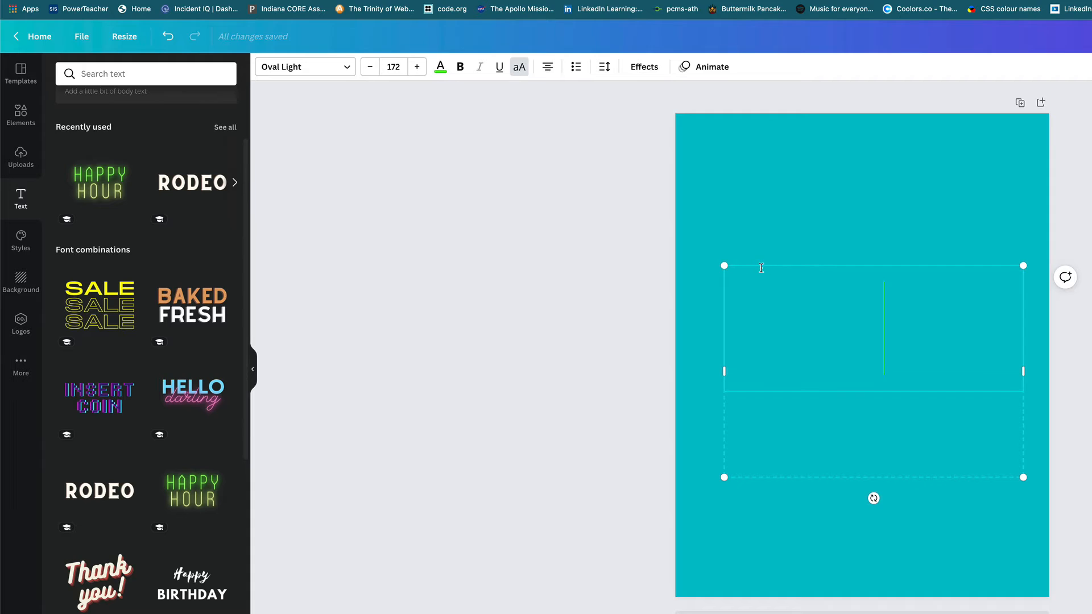
{"action": "left_click", "coordinate": [782, 239]}
{"action": "left_click", "coordinate": [822, 388]}
{"action": "key", "text": "Delete"}
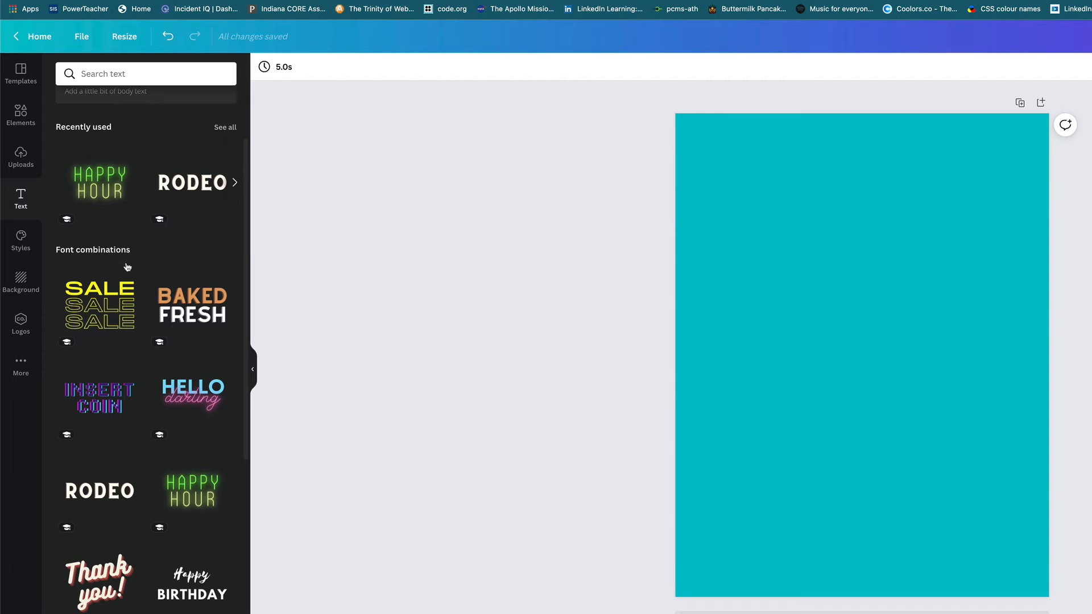
Add a heading reading "INDYCAR RACING" and move it slightly up on the page.
{"action": "scroll", "coordinate": [128, 268], "scroll_direction": "up", "scroll_amount": 3}
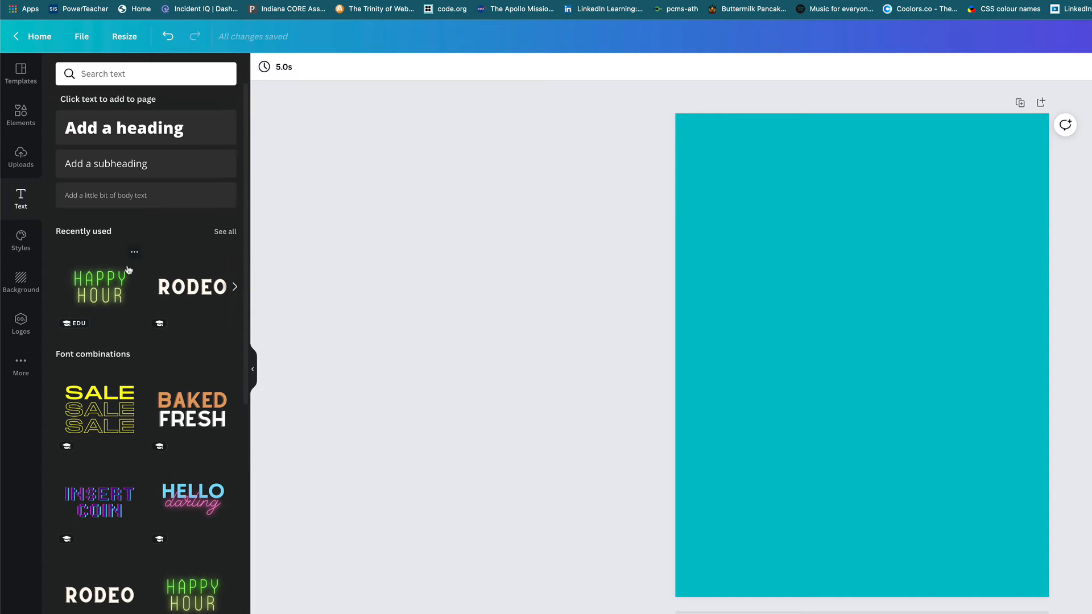
{"action": "left_click", "coordinate": [130, 131]}
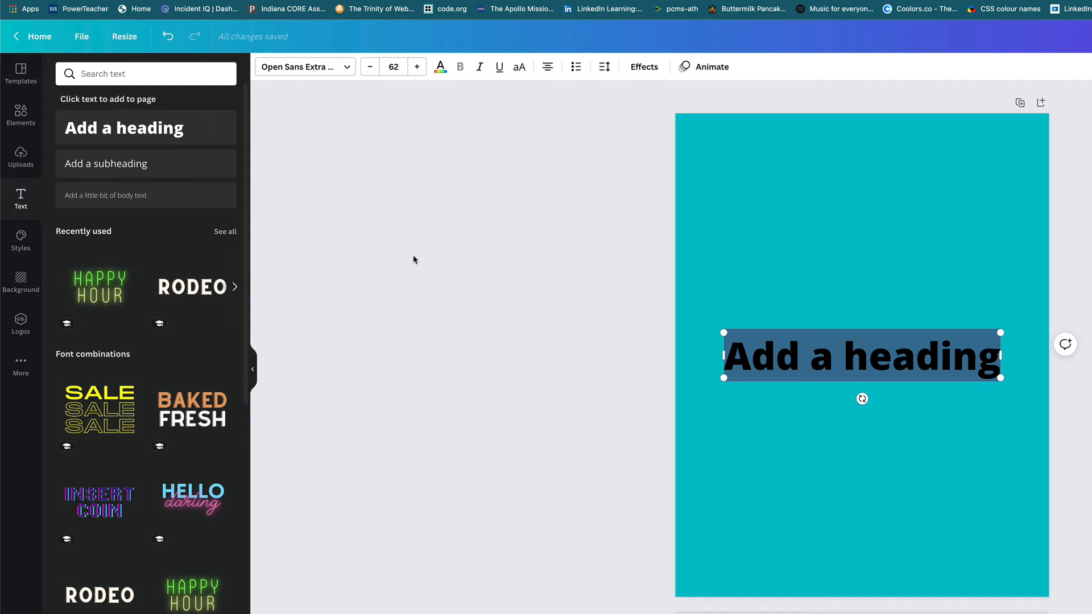
{"action": "type", "text": "INDYCAR R"}
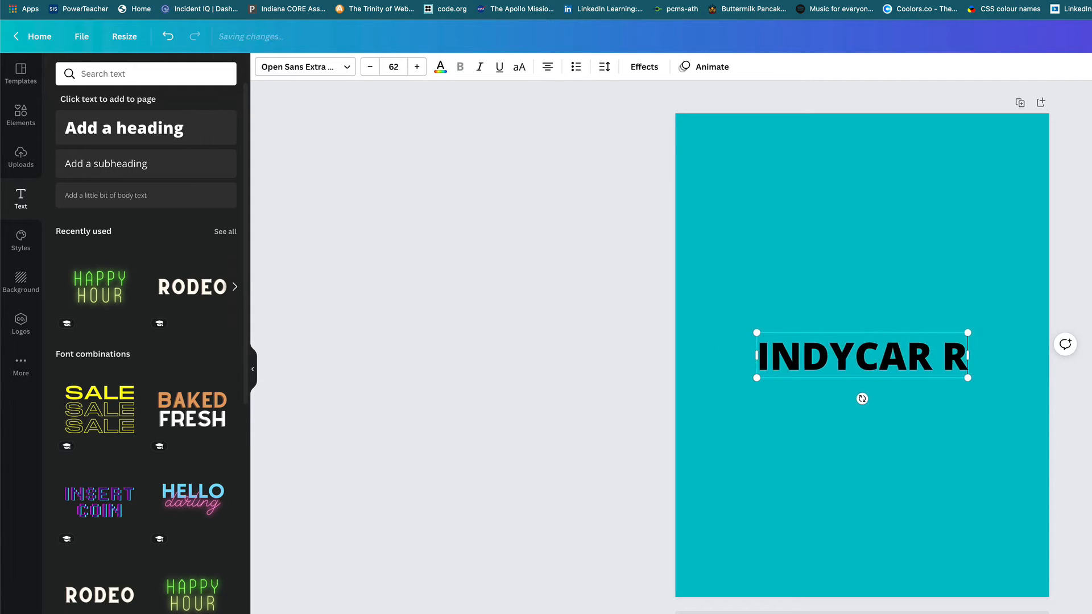
{"action": "type", "text": "ACING"}
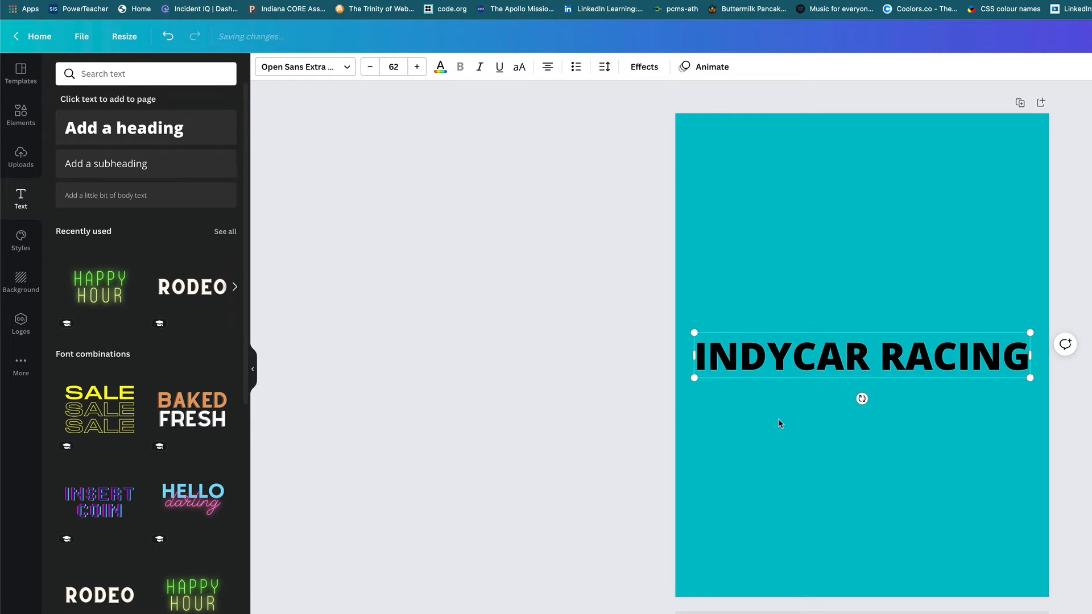
{"action": "left_click_drag", "start_coordinate": [757, 379], "coordinate": [748, 345]}
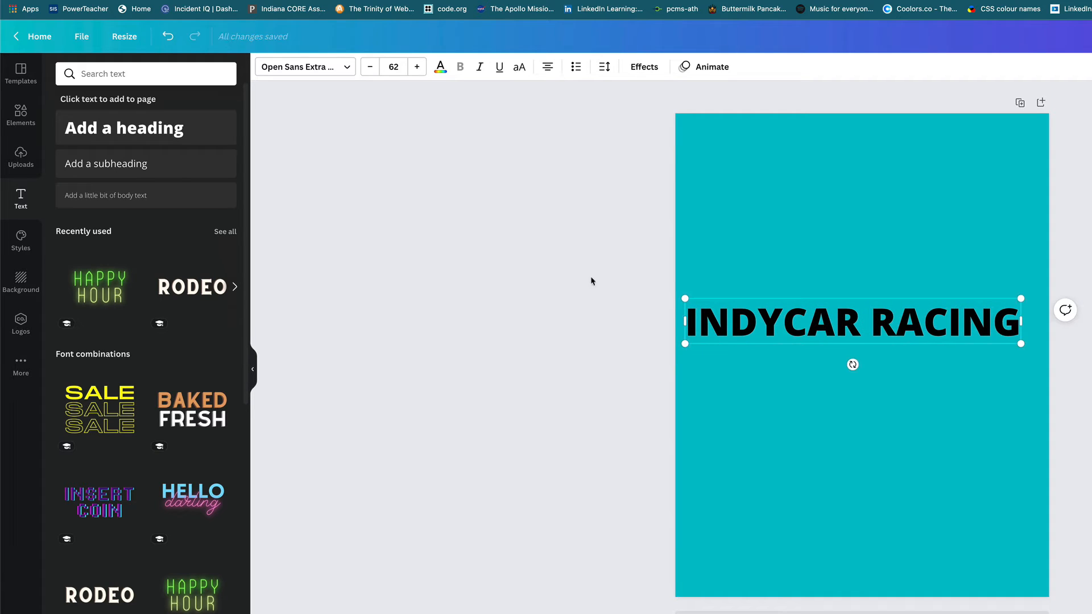
Browse the available fonts and change the INDYCAR RACING heading's font to Mokoto.
{"action": "left_click", "coordinate": [345, 69]}
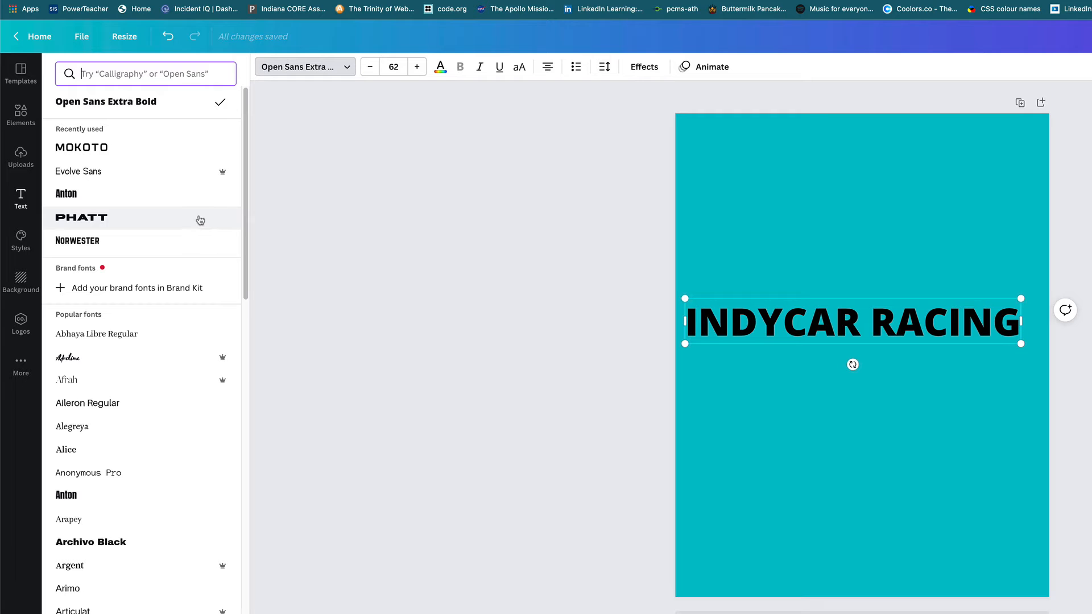
{"action": "scroll", "coordinate": [161, 221], "scroll_direction": "down", "scroll_amount": 2}
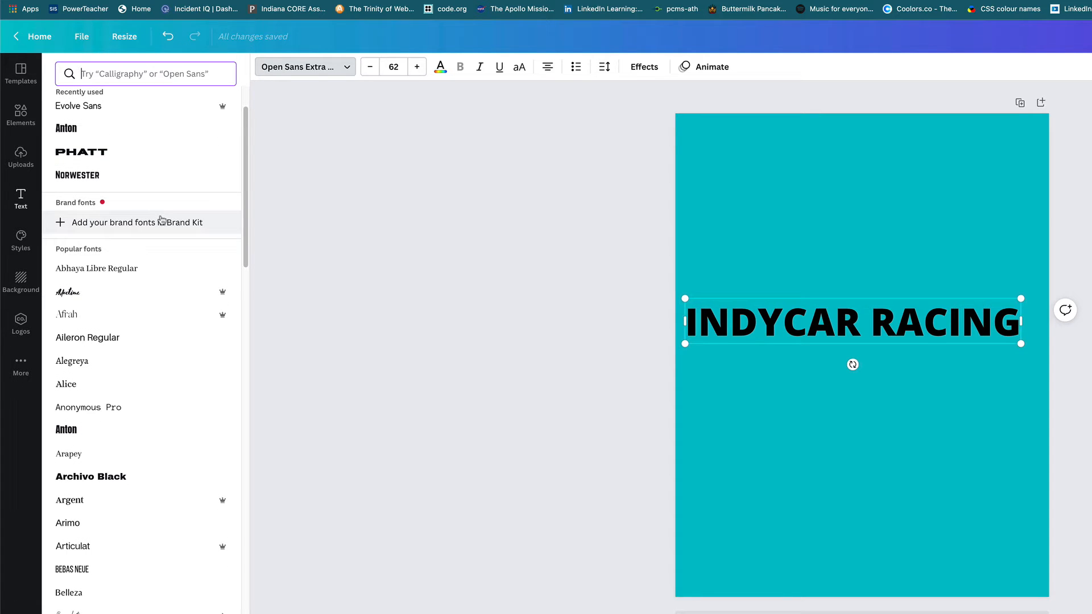
{"action": "scroll", "coordinate": [162, 221], "scroll_direction": "down", "scroll_amount": 10}
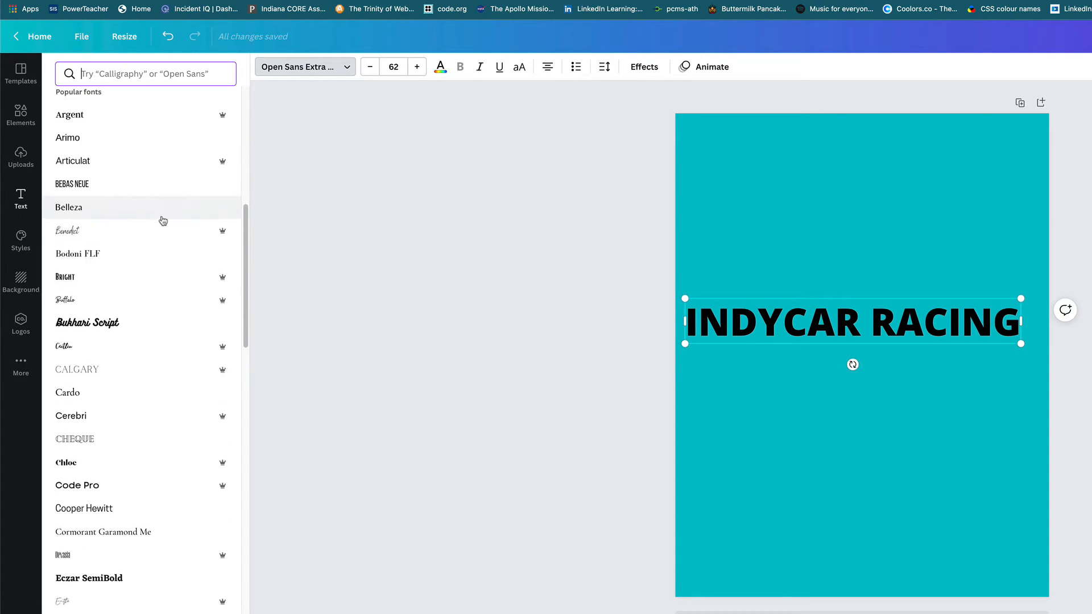
{"action": "scroll", "coordinate": [163, 221], "scroll_direction": "down", "scroll_amount": 1}
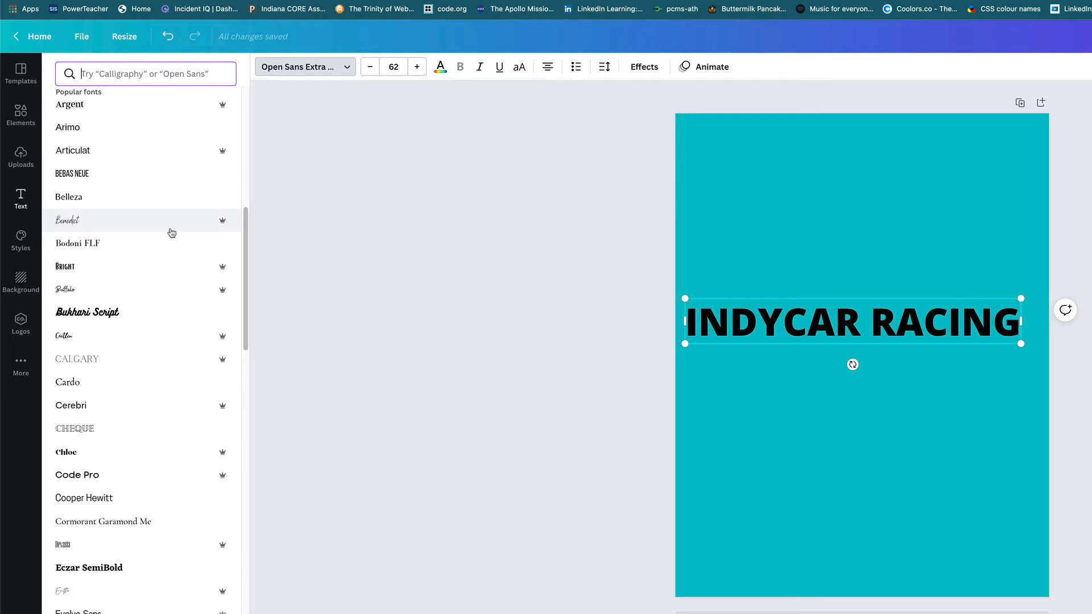
{"action": "scroll", "coordinate": [169, 233], "scroll_direction": "down", "scroll_amount": 3}
{"action": "scroll", "coordinate": [172, 235], "scroll_direction": "down", "scroll_amount": 3}
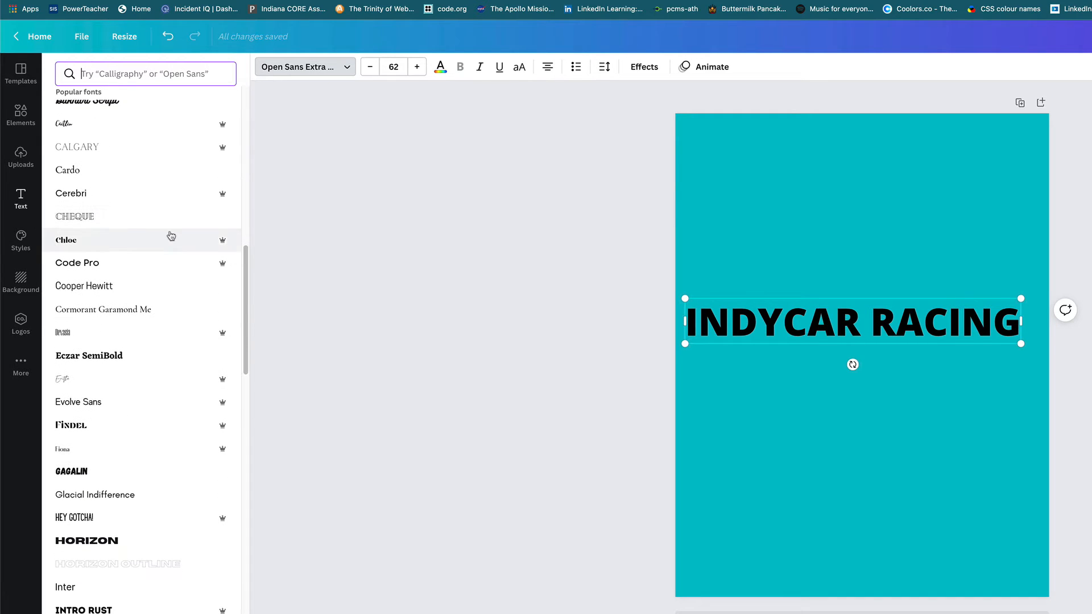
{"action": "scroll", "coordinate": [127, 252], "scroll_direction": "up", "scroll_amount": 10}
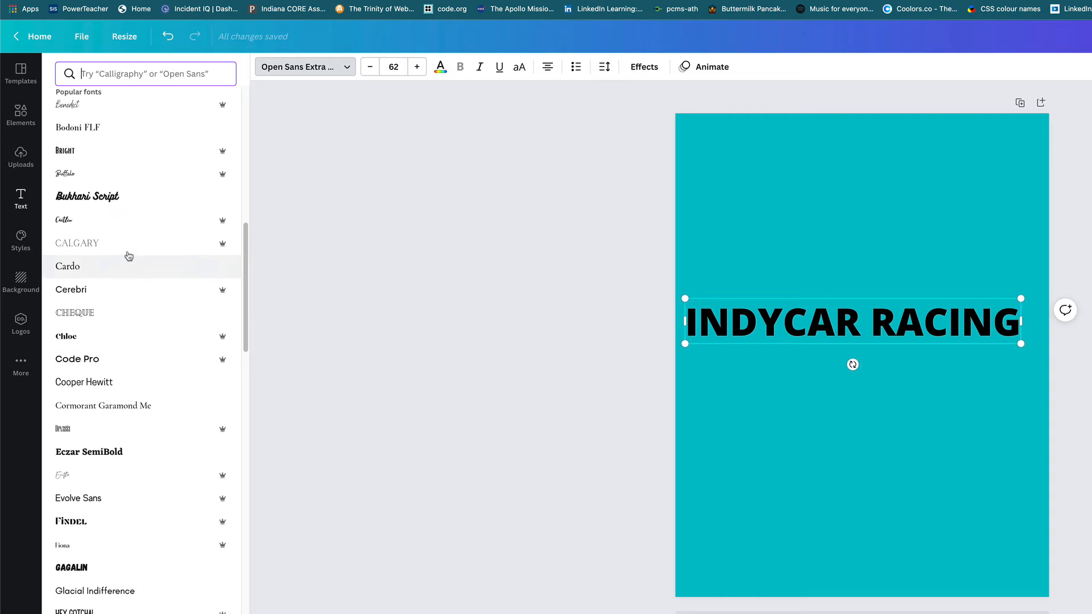
{"action": "scroll", "coordinate": [129, 255], "scroll_direction": "up", "scroll_amount": 1}
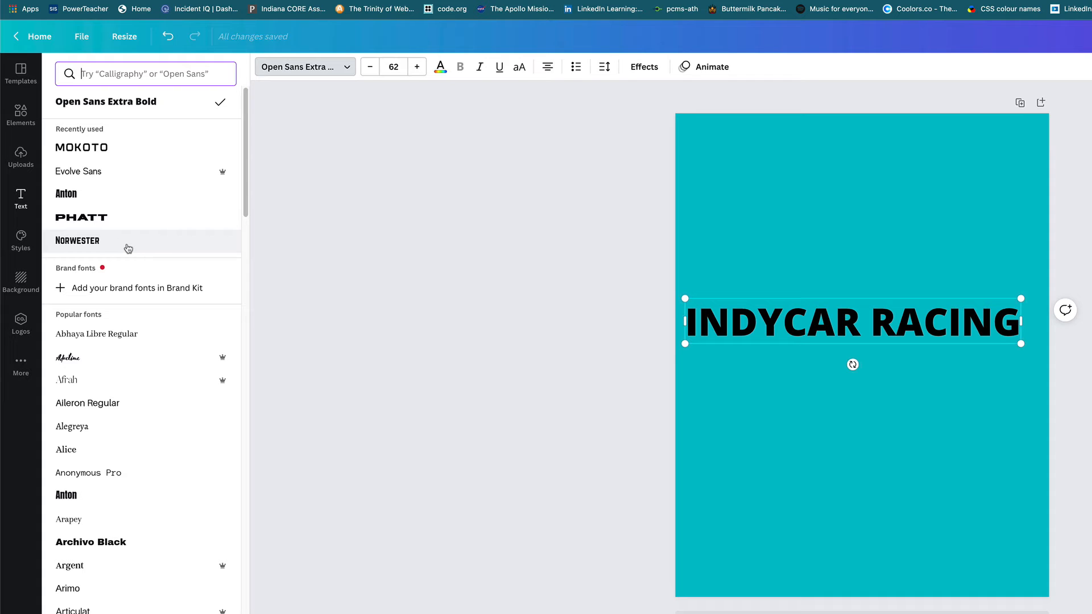
{"action": "scroll", "coordinate": [175, 264], "scroll_direction": "down", "scroll_amount": 3}
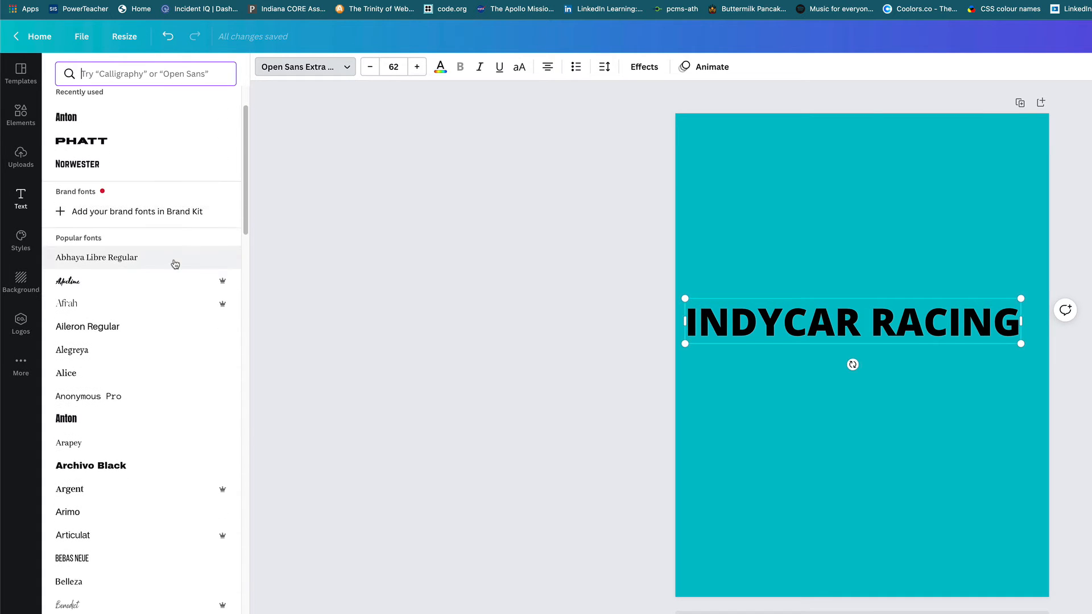
{"action": "scroll", "coordinate": [175, 264], "scroll_direction": "down", "scroll_amount": 10}
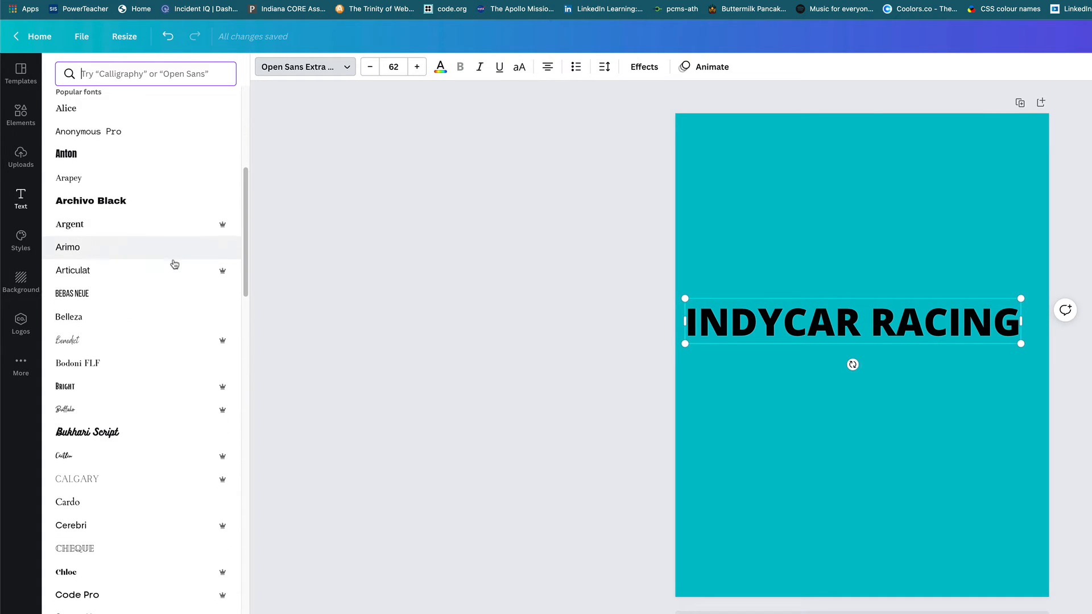
{"action": "scroll", "coordinate": [174, 264], "scroll_direction": "up", "scroll_amount": 5}
{"action": "scroll", "coordinate": [174, 264], "scroll_direction": "down", "scroll_amount": 4}
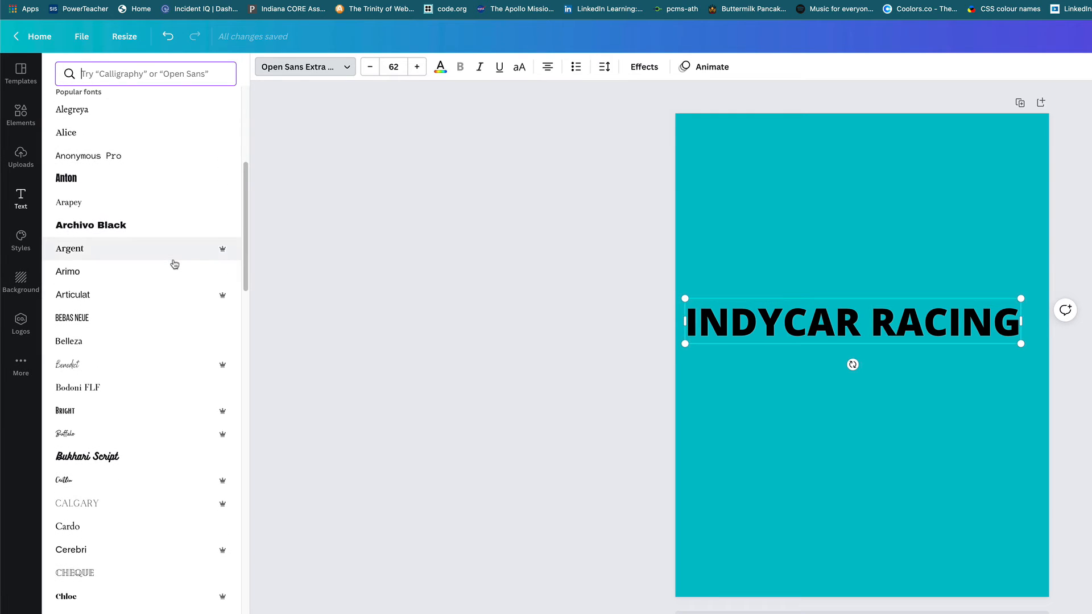
{"action": "scroll", "coordinate": [175, 264], "scroll_direction": "down", "scroll_amount": 5}
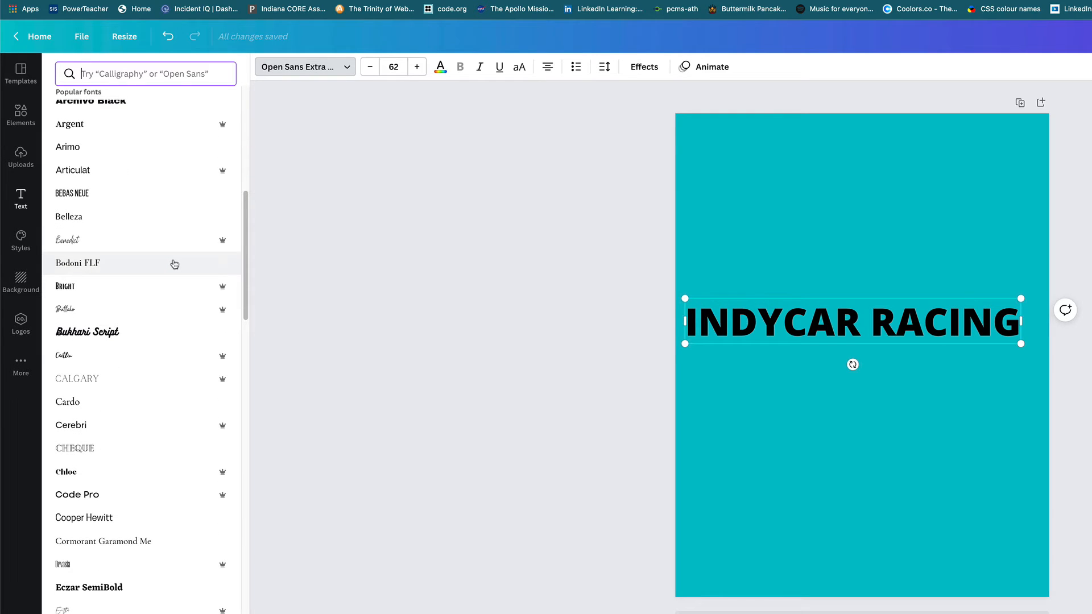
{"action": "scroll", "coordinate": [174, 265], "scroll_direction": "down", "scroll_amount": 6}
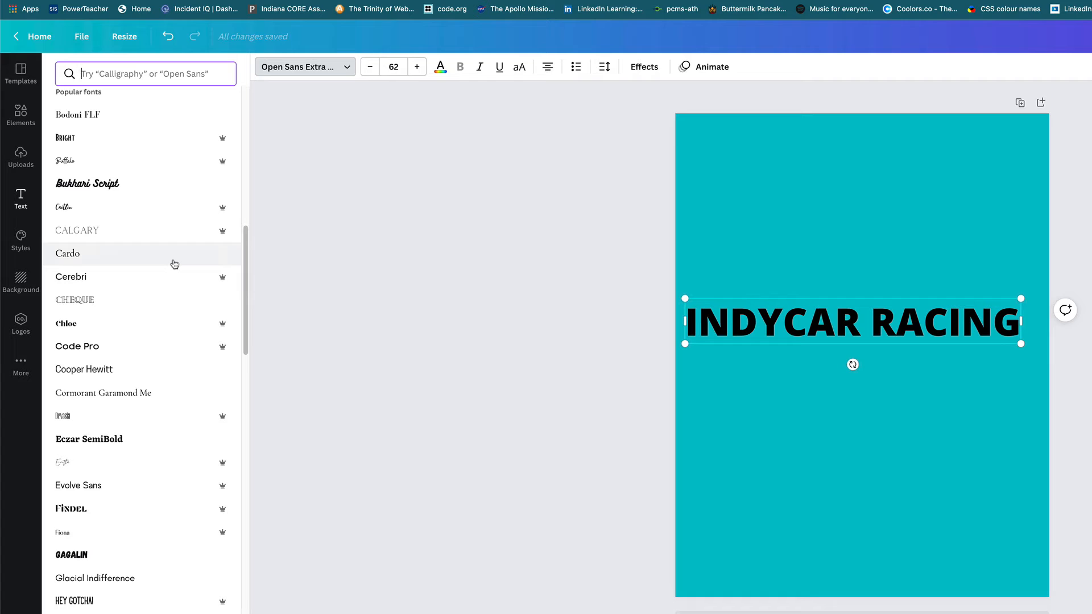
{"action": "scroll", "coordinate": [174, 263], "scroll_direction": "up", "scroll_amount": 20}
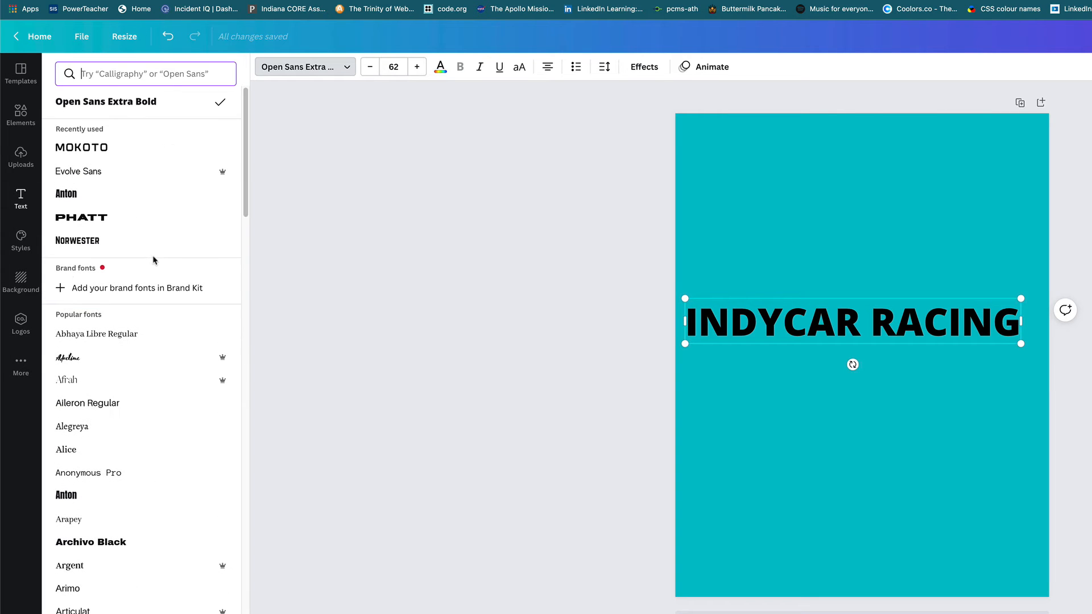
{"action": "left_click", "coordinate": [101, 153]}
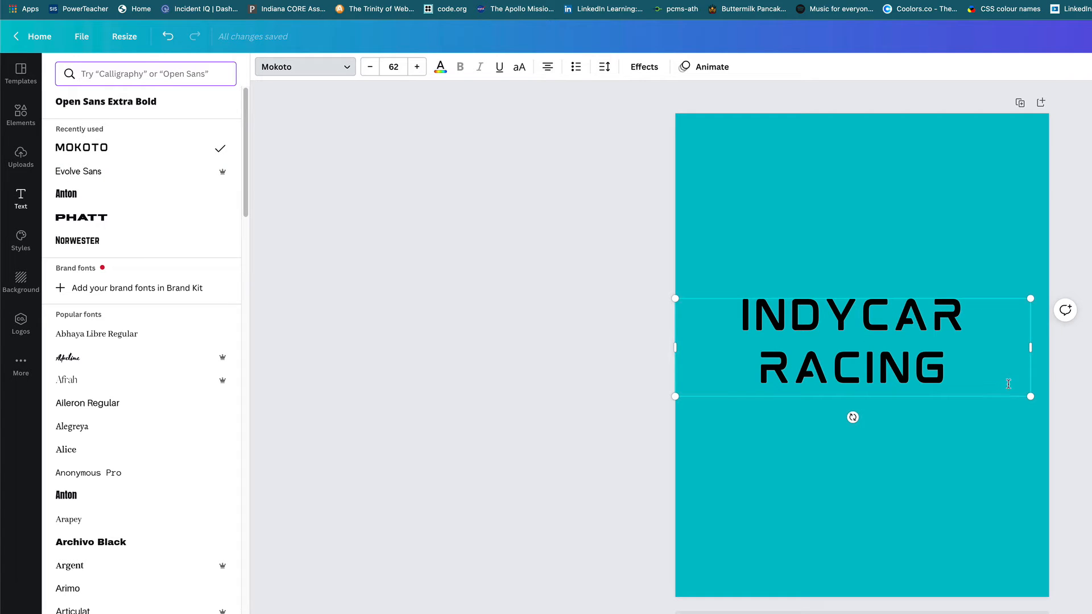
Set the INDYCAR RACING heading's font size to 72 and widen its text box past the page's right edge.
{"action": "left_click", "coordinate": [394, 66]}
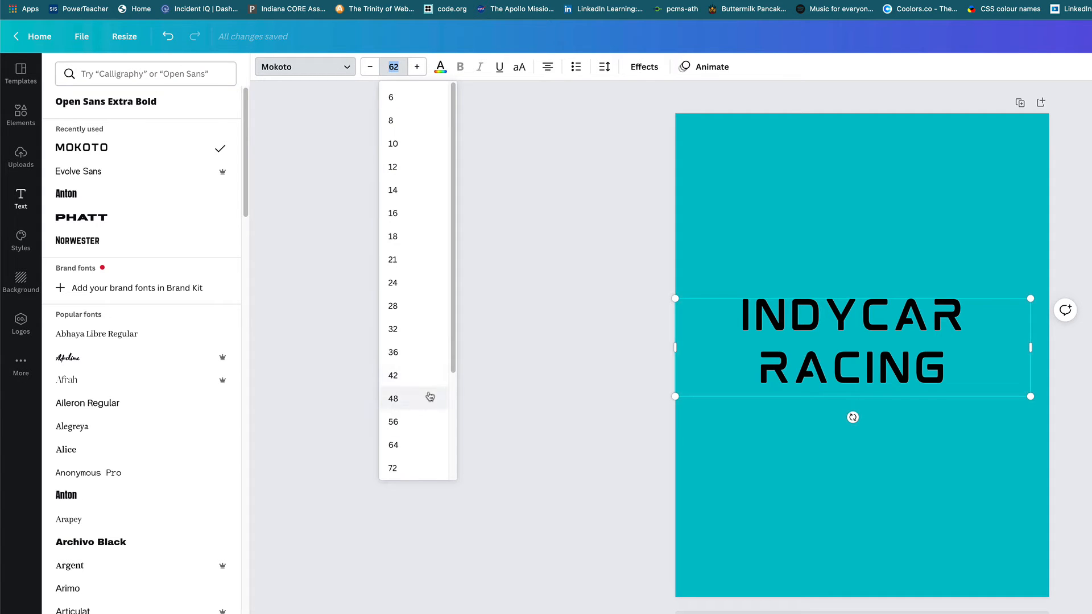
{"action": "scroll", "coordinate": [451, 386], "scroll_direction": "down", "scroll_amount": 1}
{"action": "left_click_drag", "start_coordinate": [451, 382], "coordinate": [450, 489]}
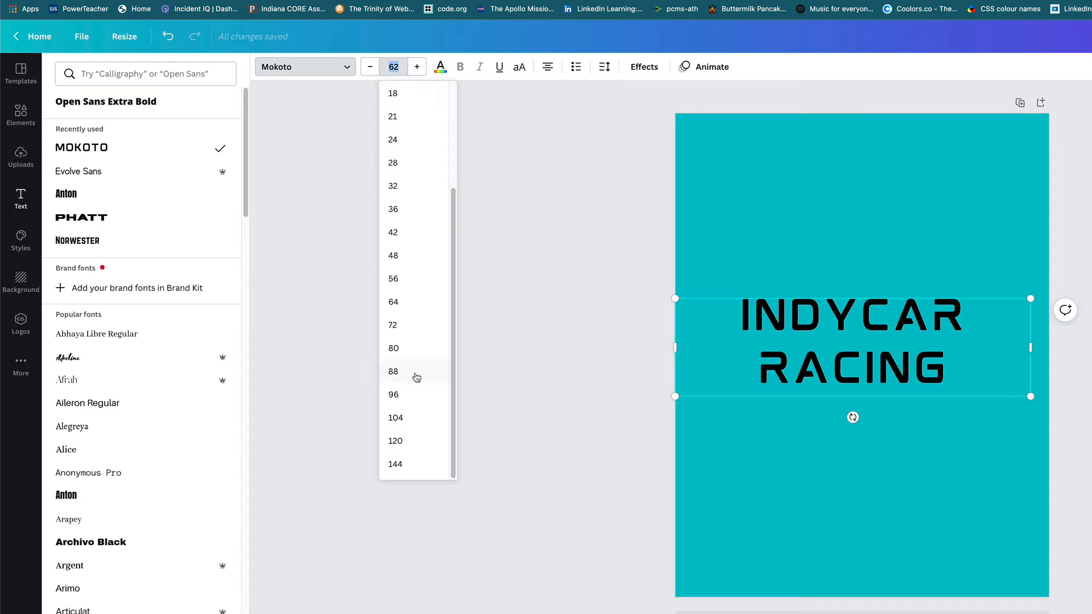
{"action": "left_click", "coordinate": [393, 328]}
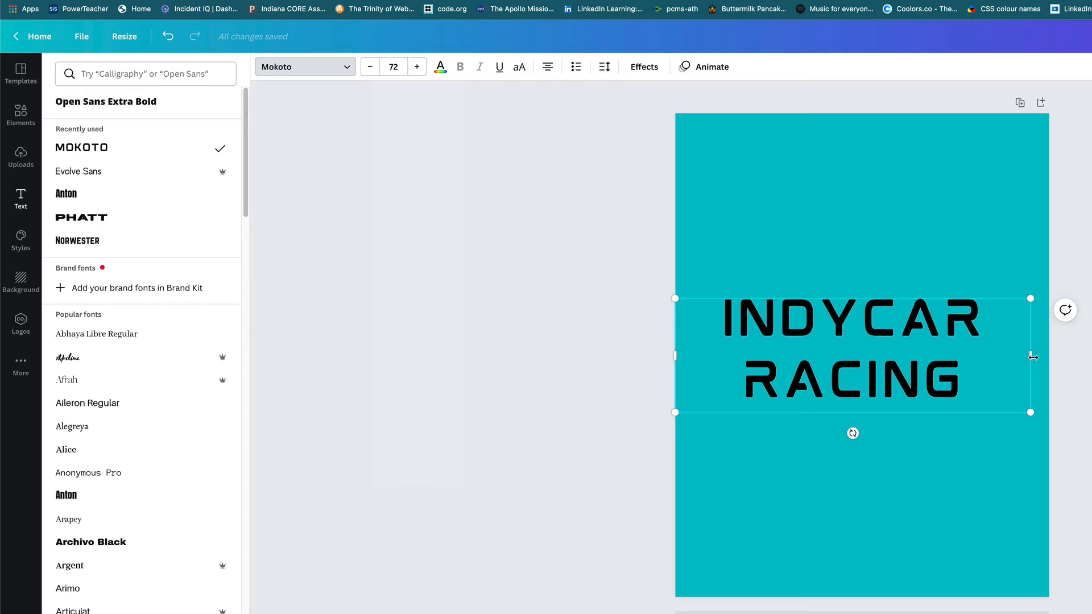
{"action": "left_click_drag", "start_coordinate": [1033, 358], "coordinate": [1086, 360]}
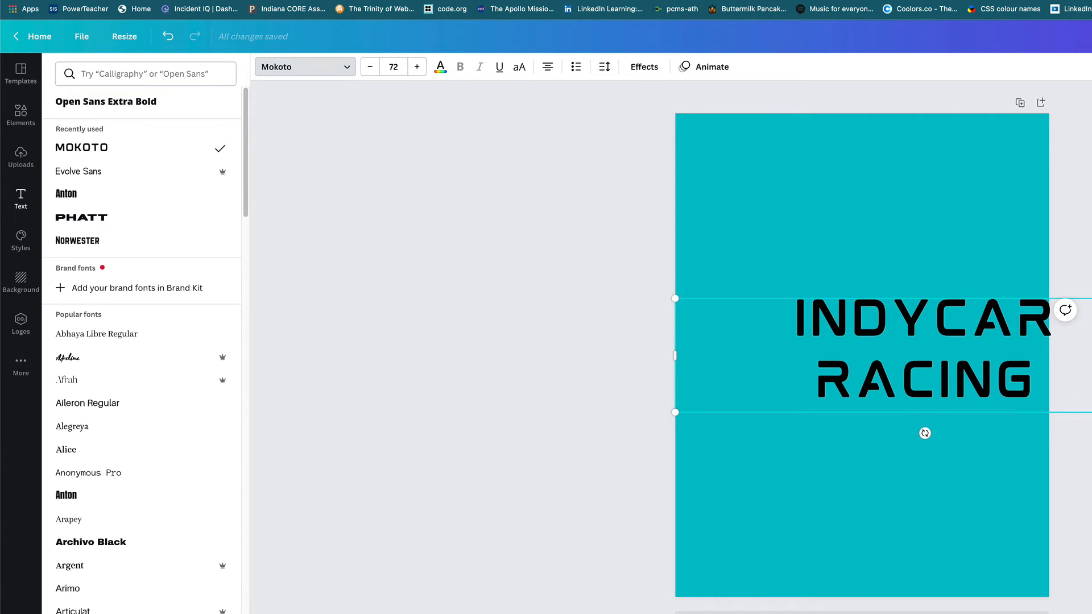
Rotate the INDYCAR RACING heading to read vertically upward on one line and set its font size to 56.
{"action": "left_click_drag", "start_coordinate": [925, 434], "coordinate": [983, 357]}
{"action": "left_click_drag", "start_coordinate": [924, 605], "coordinate": [925, 613]}
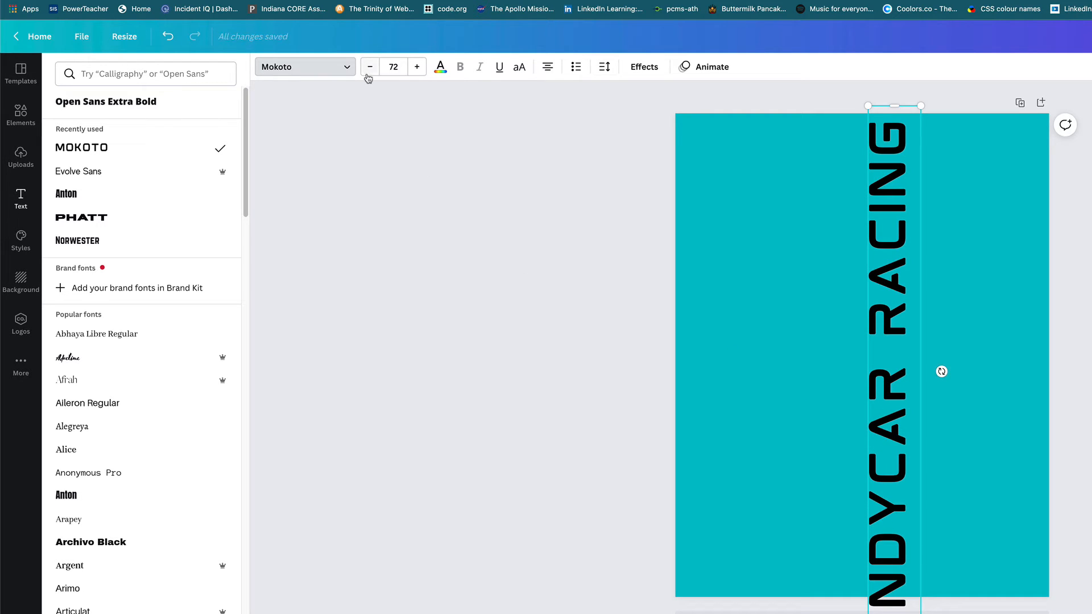
{"action": "left_click", "coordinate": [393, 67]}
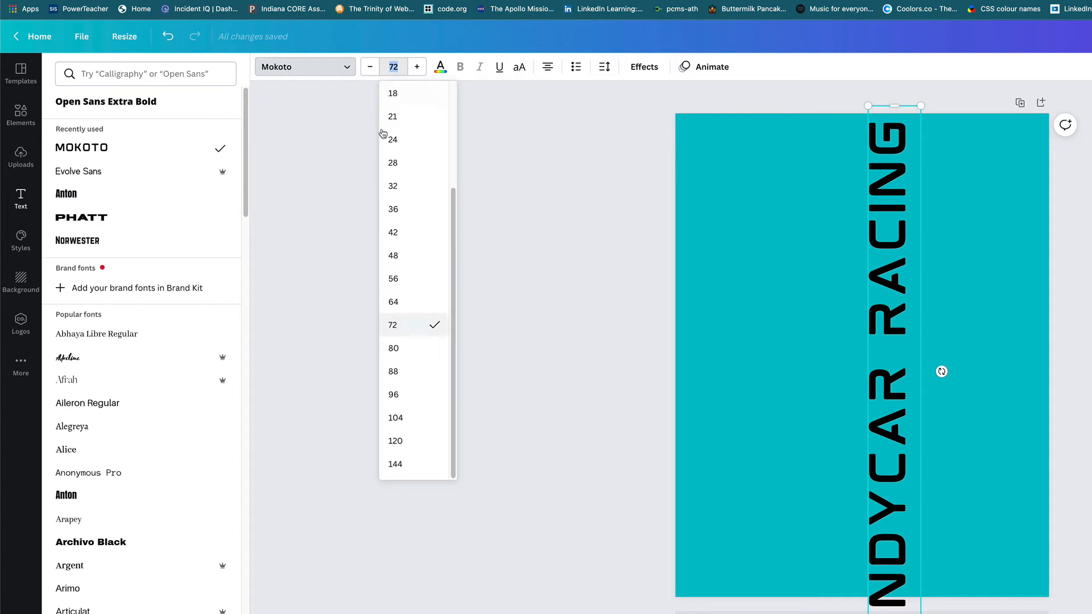
{"action": "left_click", "coordinate": [394, 279]}
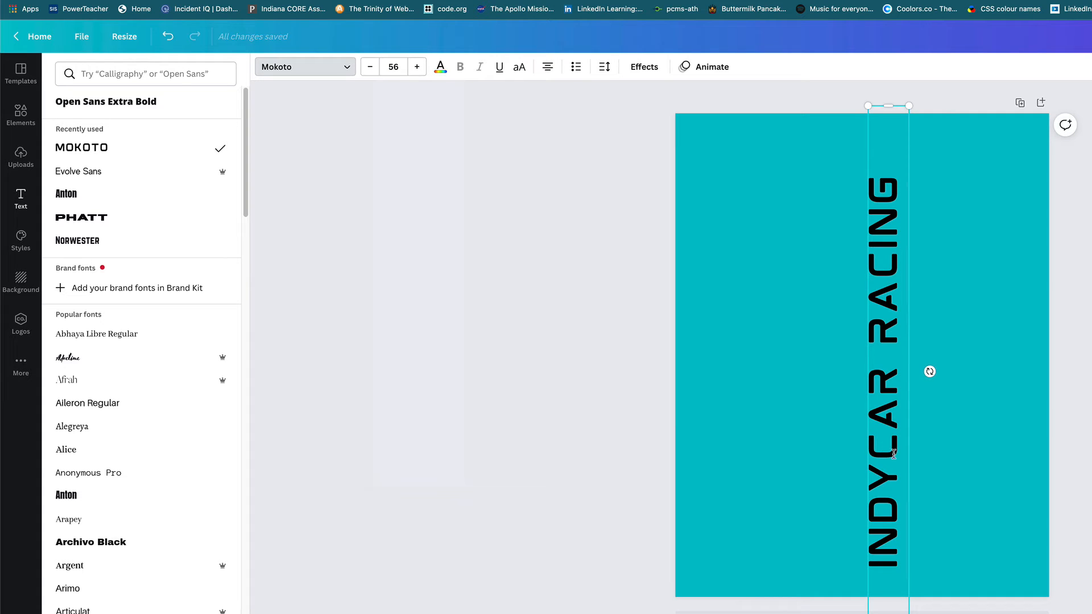
{"action": "left_click", "coordinate": [548, 68]}
{"action": "left_click", "coordinate": [548, 67]}
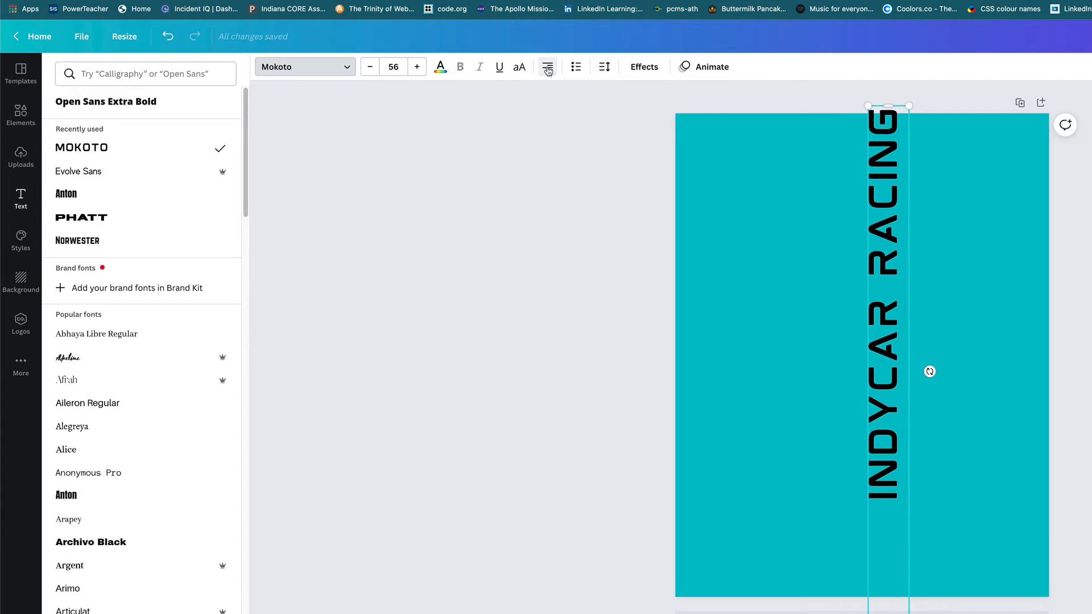
{"action": "left_click", "coordinate": [548, 68]}
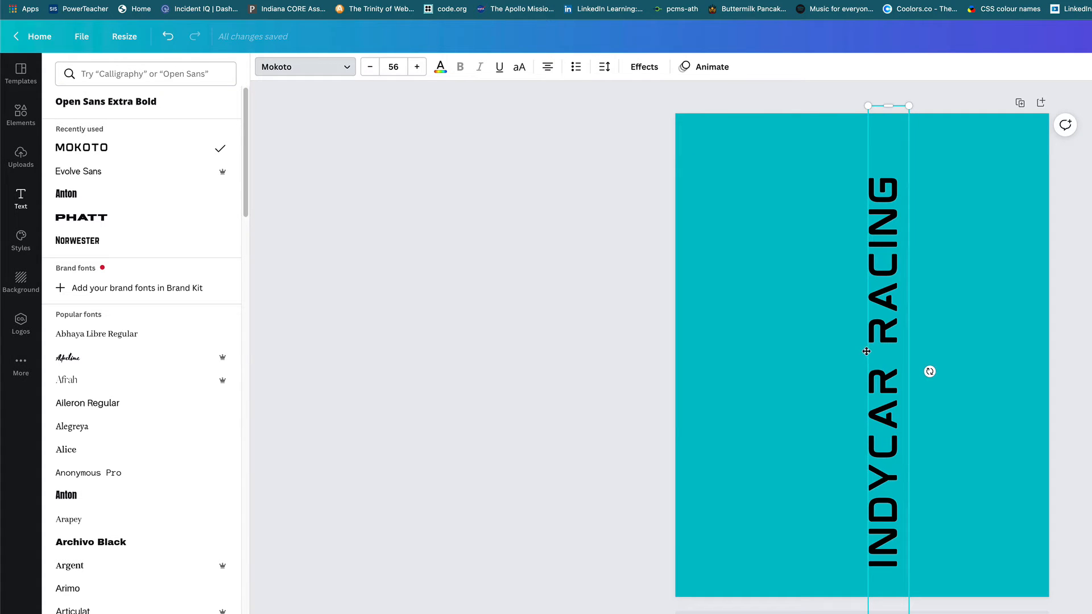
Move the vertical INDYCAR RACING heading to the page's upper left edge and color its text dark red, #720000.
{"action": "left_click_drag", "start_coordinate": [866, 350], "coordinate": [685, 295]}
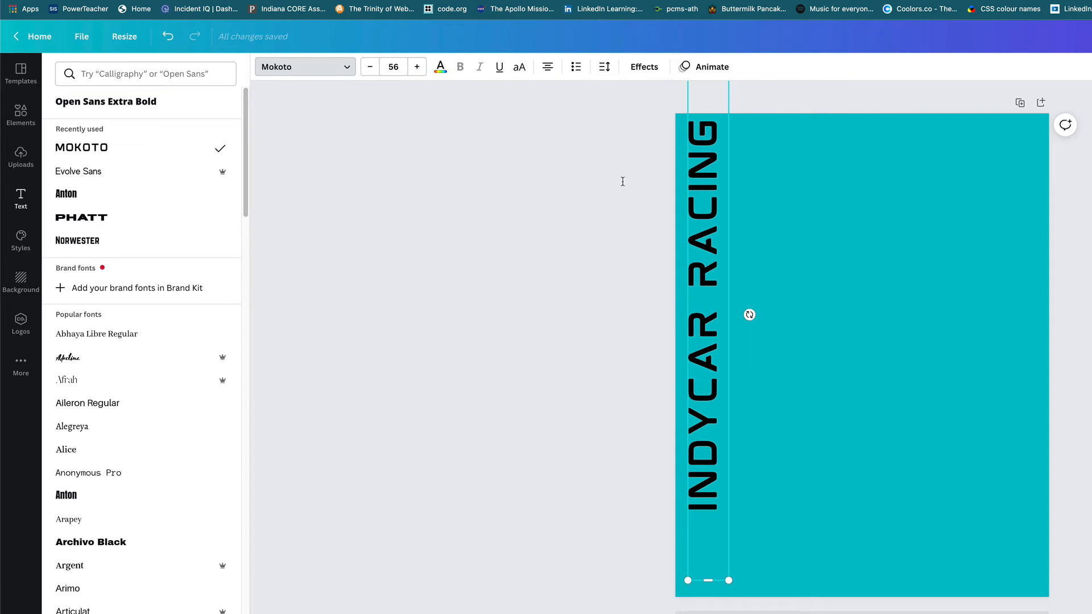
{"action": "left_click", "coordinate": [441, 68]}
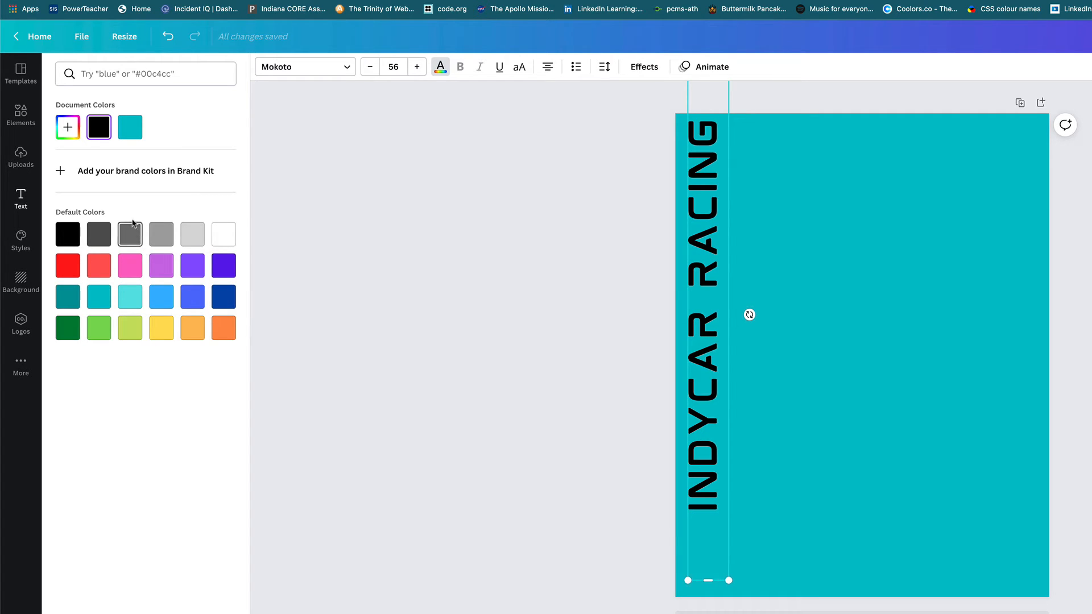
{"action": "left_click", "coordinate": [72, 133]}
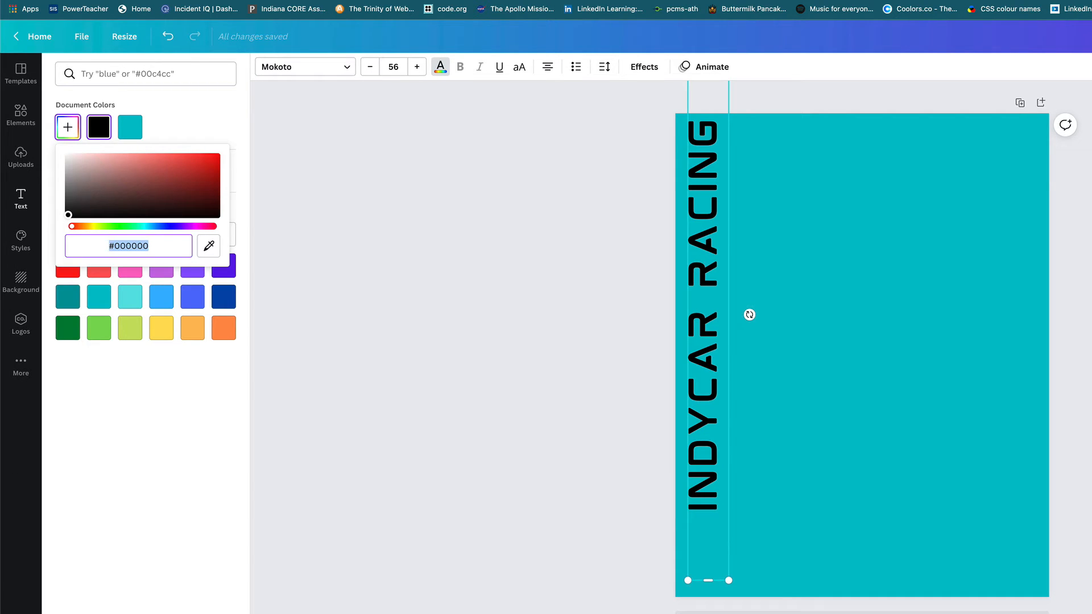
{"action": "left_click_drag", "start_coordinate": [66, 175], "coordinate": [232, 193]}
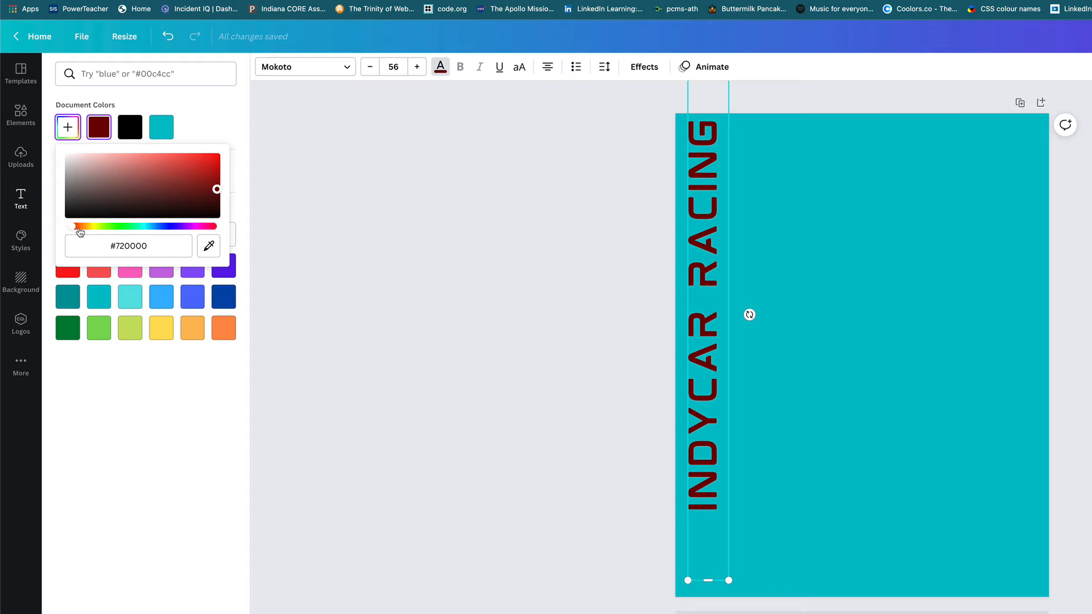
{"action": "left_click_drag", "start_coordinate": [74, 227], "coordinate": [62, 231]}
{"action": "left_click", "coordinate": [196, 422]}
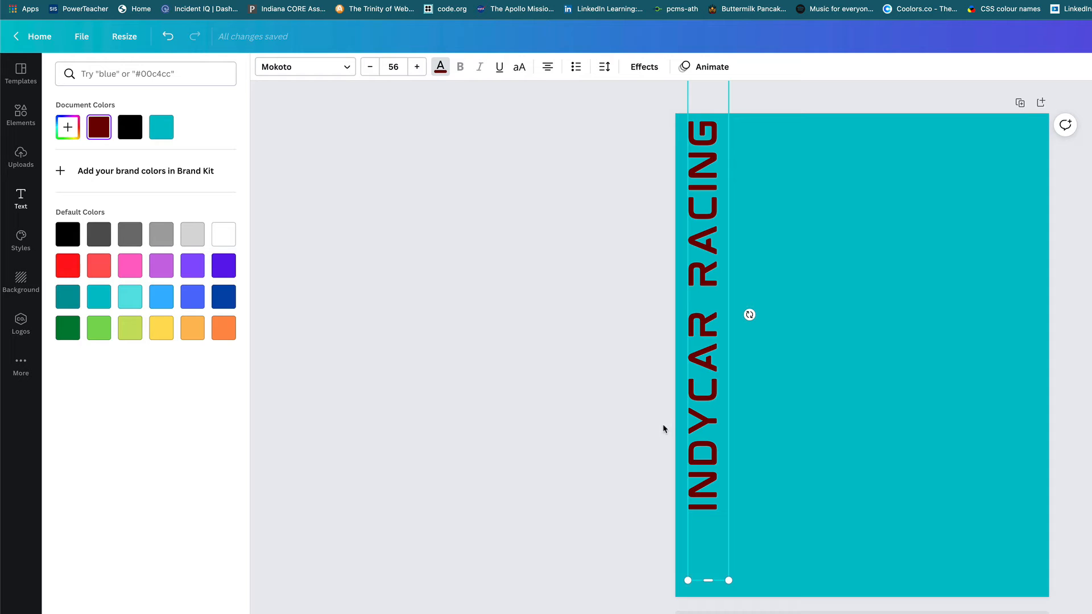
{"action": "left_click", "coordinate": [775, 419]}
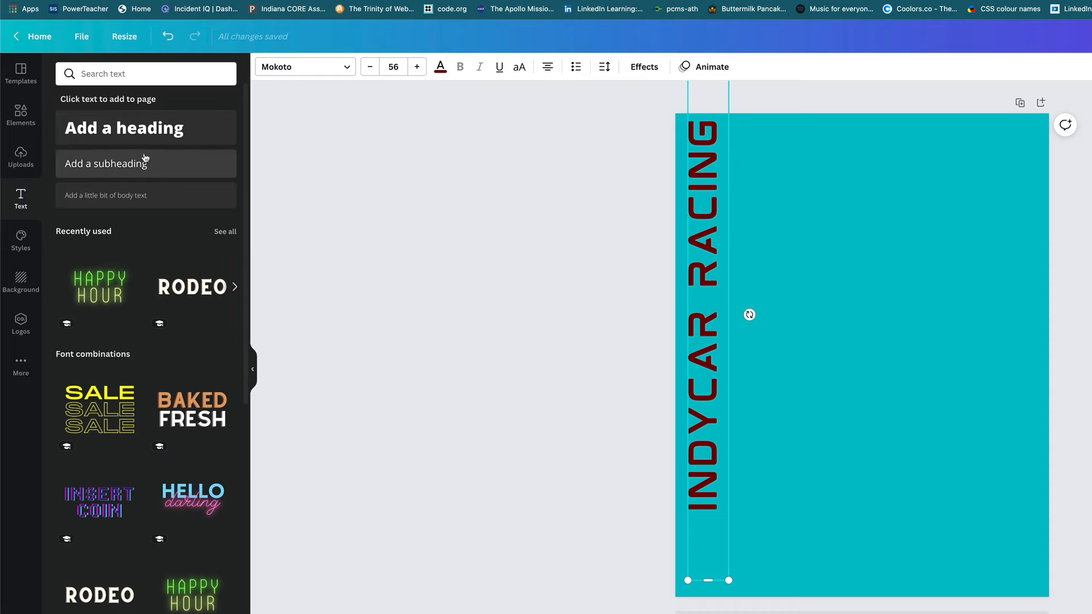
Add a heading reading "JIGSAW PUZZLES" and shift it clear of the vertical INDYCAR RACING text.
{"action": "left_click", "coordinate": [155, 137]}
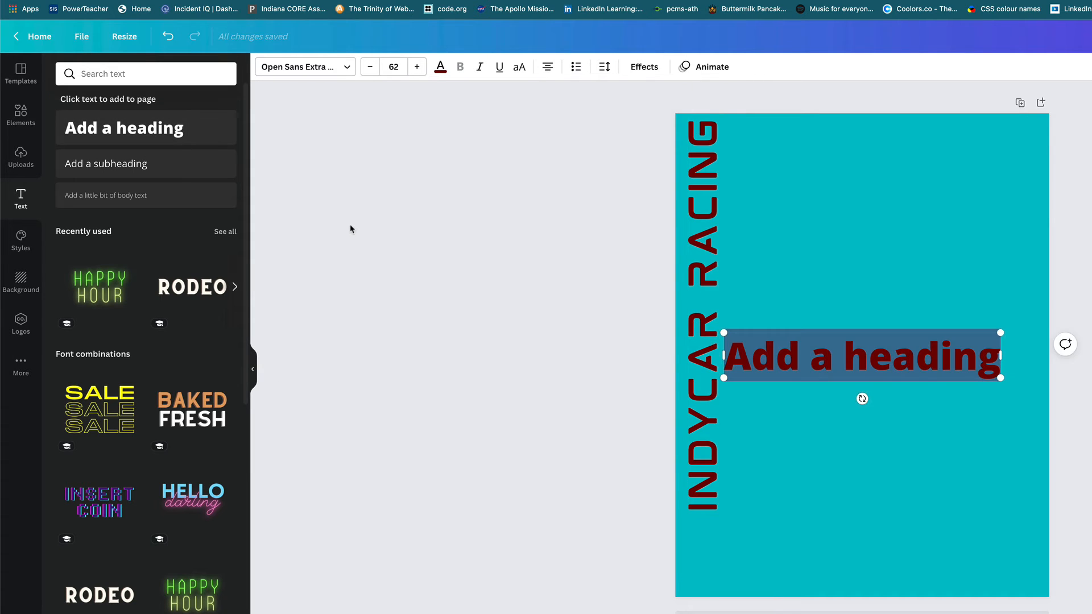
{"action": "type", "text": "JIGS"}
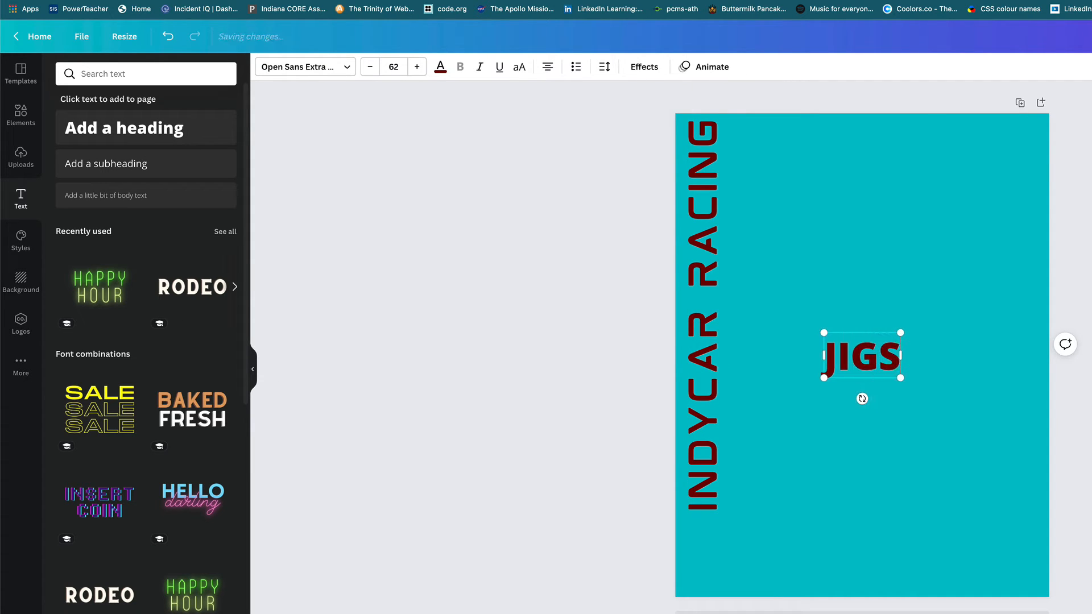
{"action": "type", "text": "AW PUZZLES"}
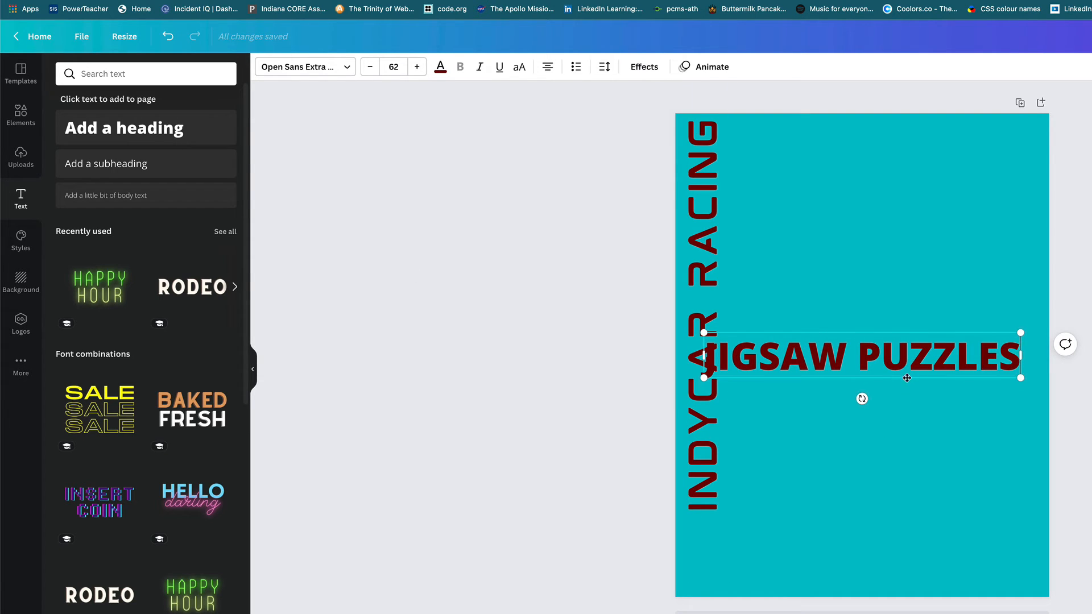
{"action": "left_click_drag", "start_coordinate": [916, 384], "coordinate": [952, 413]}
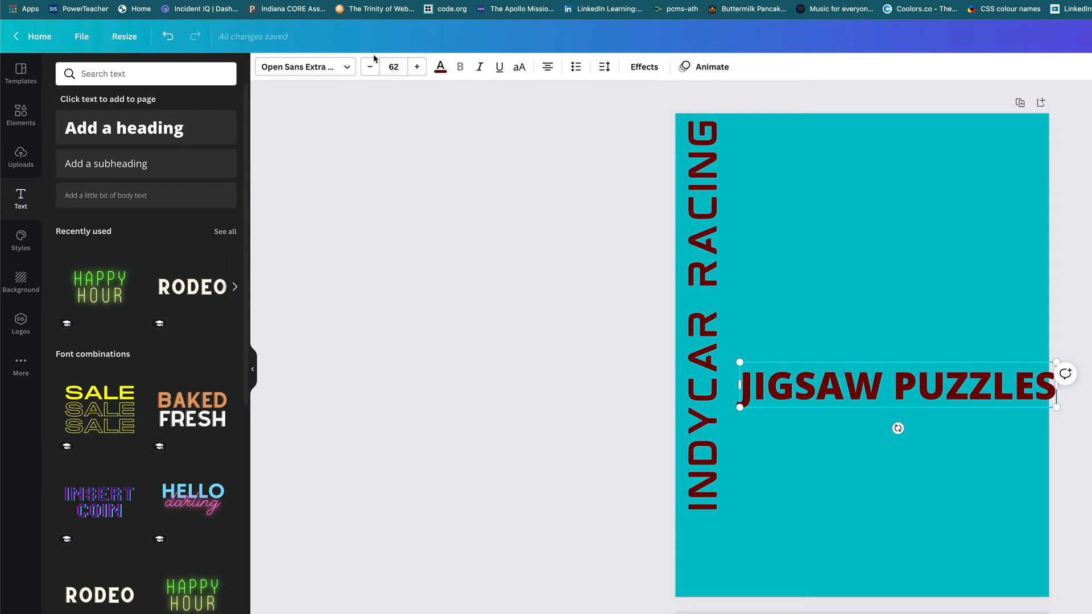
Change the JIGSAW PUZZLES heading's font to Phatt and its text color to light gray.
{"action": "left_click", "coordinate": [348, 67]}
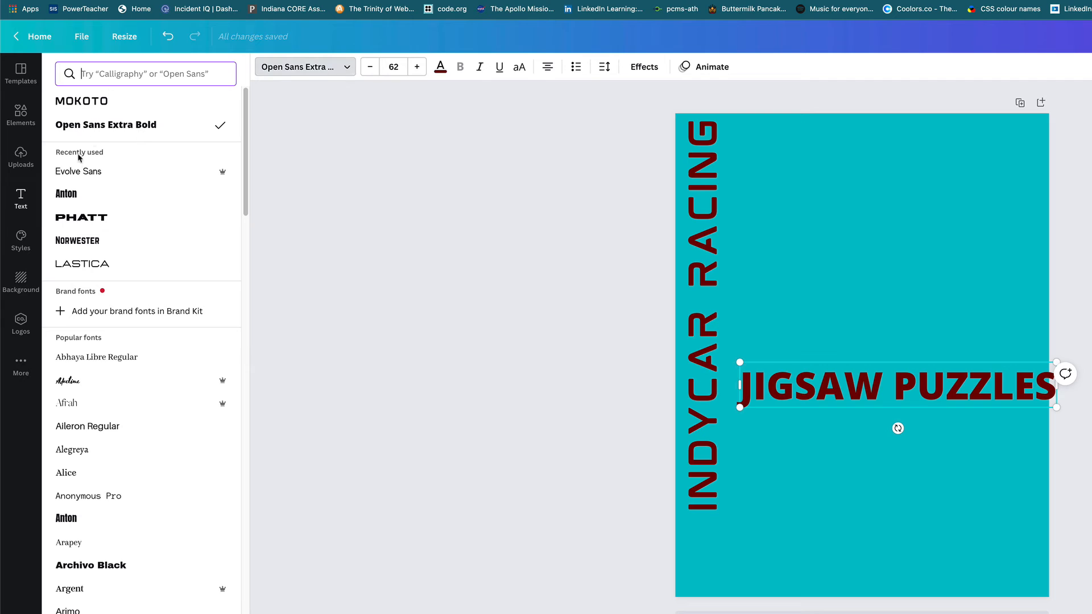
{"action": "left_click", "coordinate": [92, 103]}
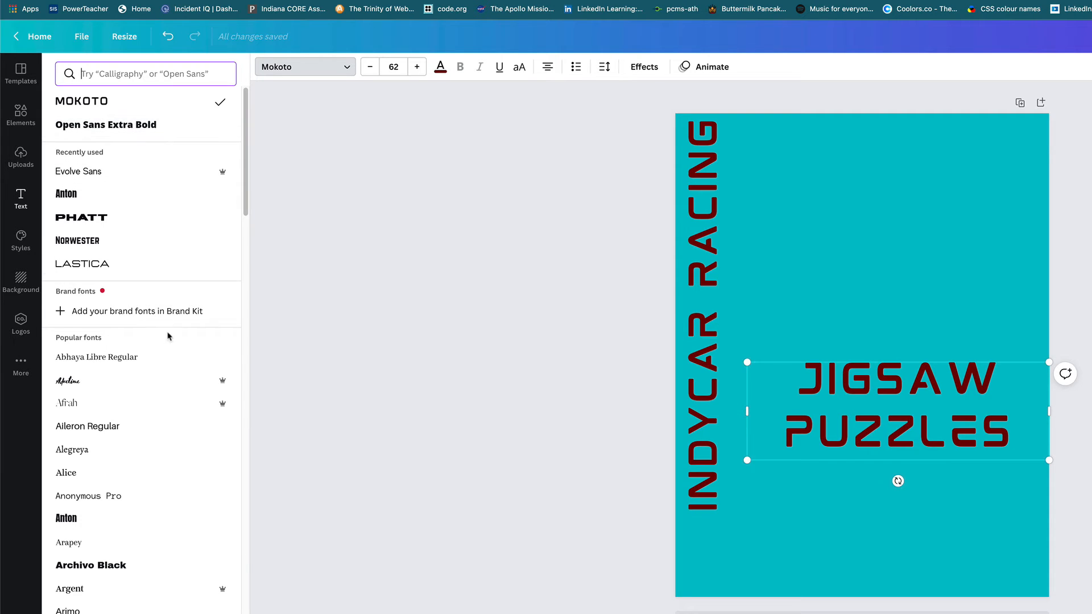
{"action": "left_click", "coordinate": [88, 222]}
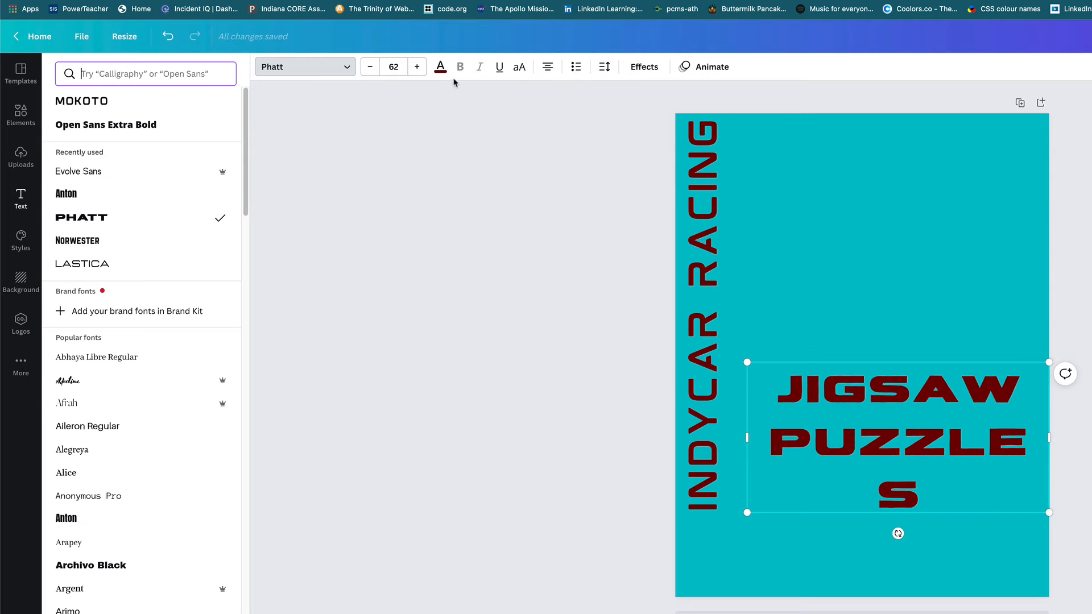
{"action": "left_click", "coordinate": [440, 68]}
{"action": "left_click", "coordinate": [192, 239]}
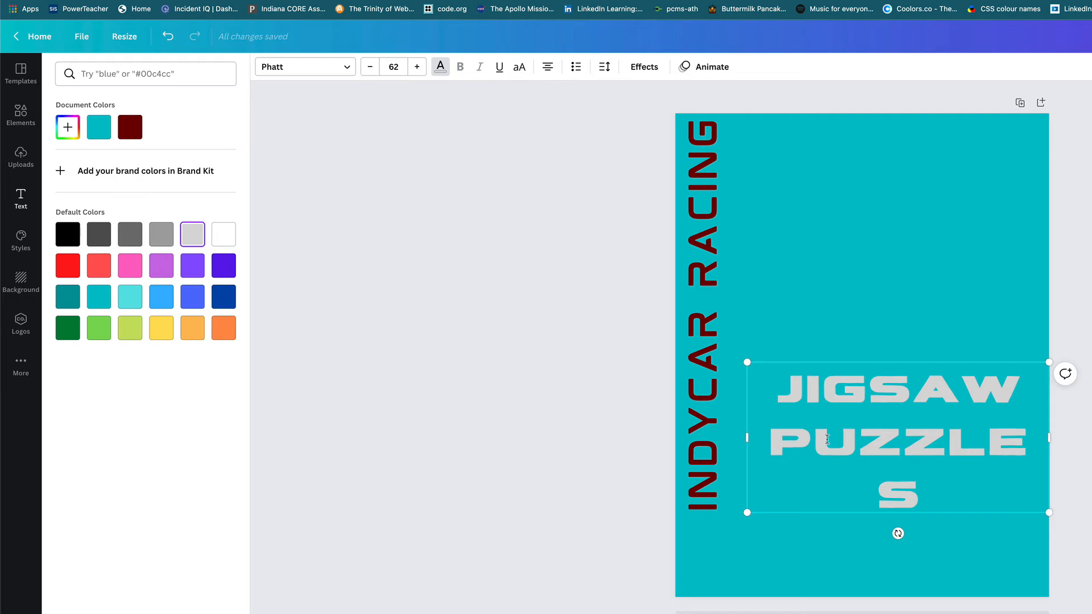
Set the JIGSAW PUZZLES heading's font size to 48 and widen its text box so the words fit on one line.
{"action": "left_click", "coordinate": [394, 67]}
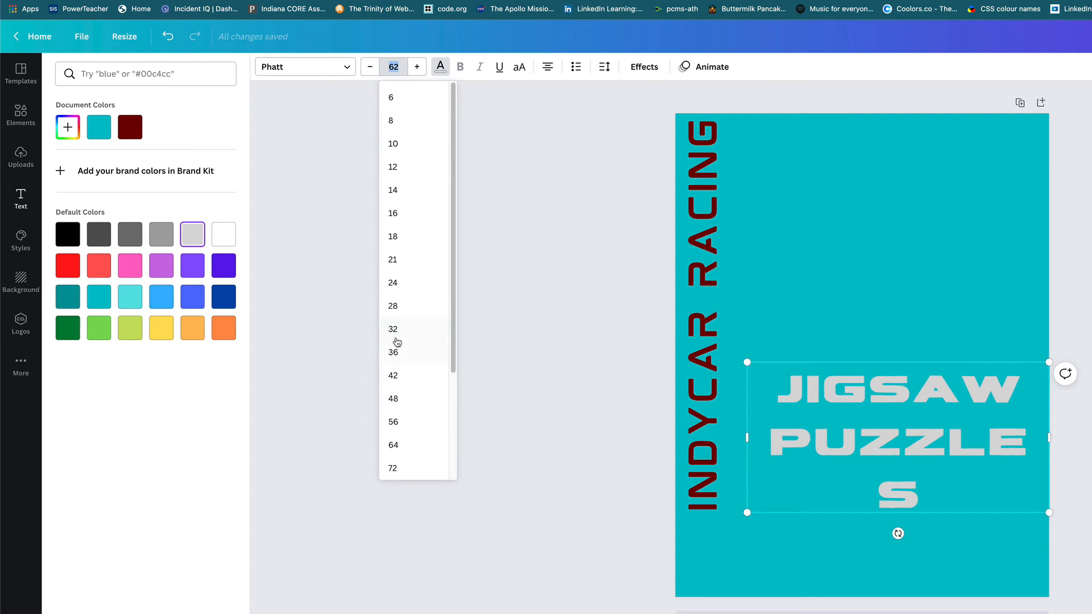
{"action": "left_click", "coordinate": [399, 404]}
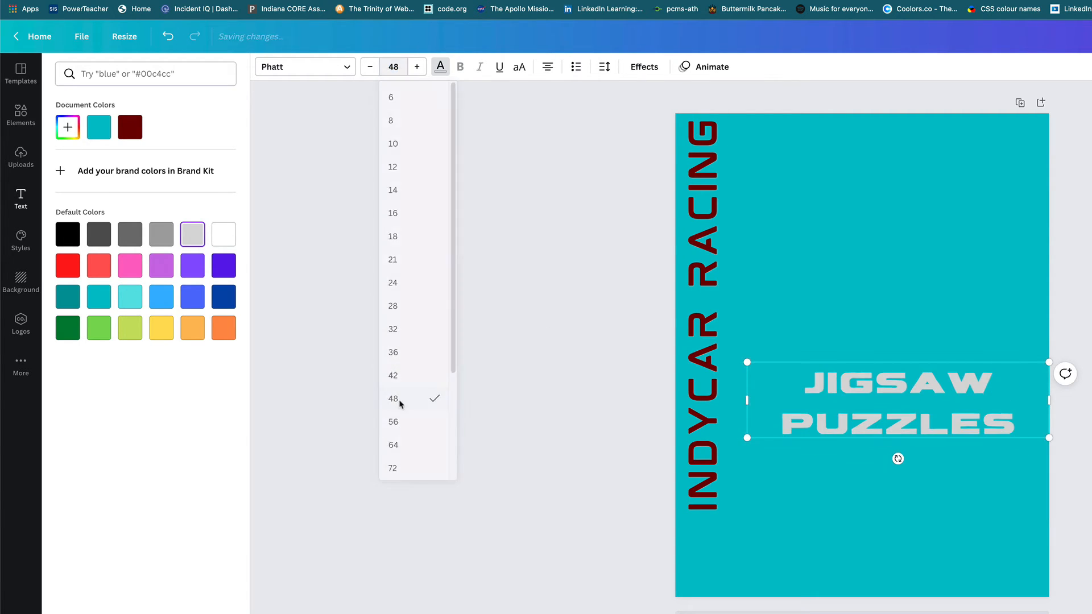
{"action": "left_click_drag", "start_coordinate": [748, 403], "coordinate": [570, 386]}
{"action": "key", "text": "Escape"}
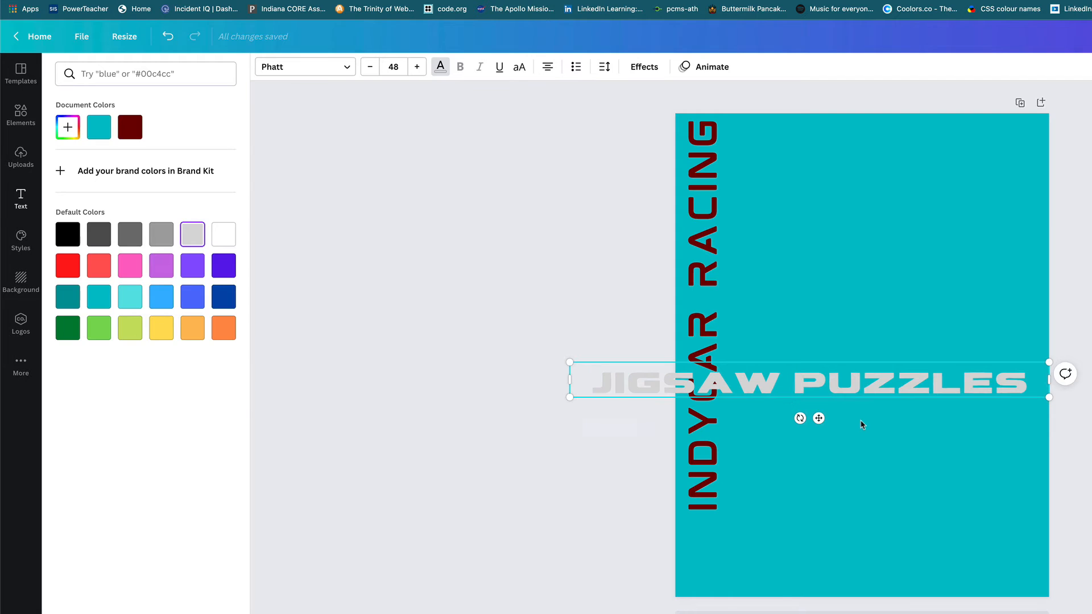
Move the JIGSAW PUZZLES heading near the page's bottom edge below INDYCAR RACING and reduce its font size to 36.
{"action": "left_click_drag", "start_coordinate": [870, 396], "coordinate": [939, 561]}
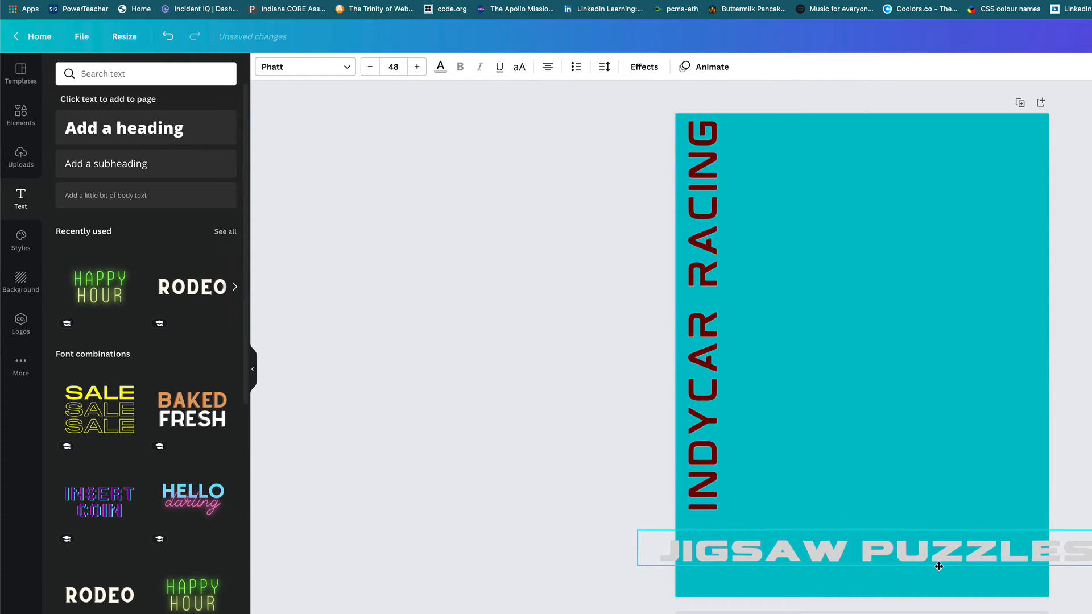
{"action": "left_click", "coordinate": [370, 67]}
{"action": "left_click", "coordinate": [370, 67]}
{"action": "left_click", "coordinate": [371, 68]}
{"action": "left_click", "coordinate": [371, 67]}
{"action": "left_click", "coordinate": [370, 67]}
{"action": "left_click", "coordinate": [371, 67]}
{"action": "left_click", "coordinate": [370, 67]}
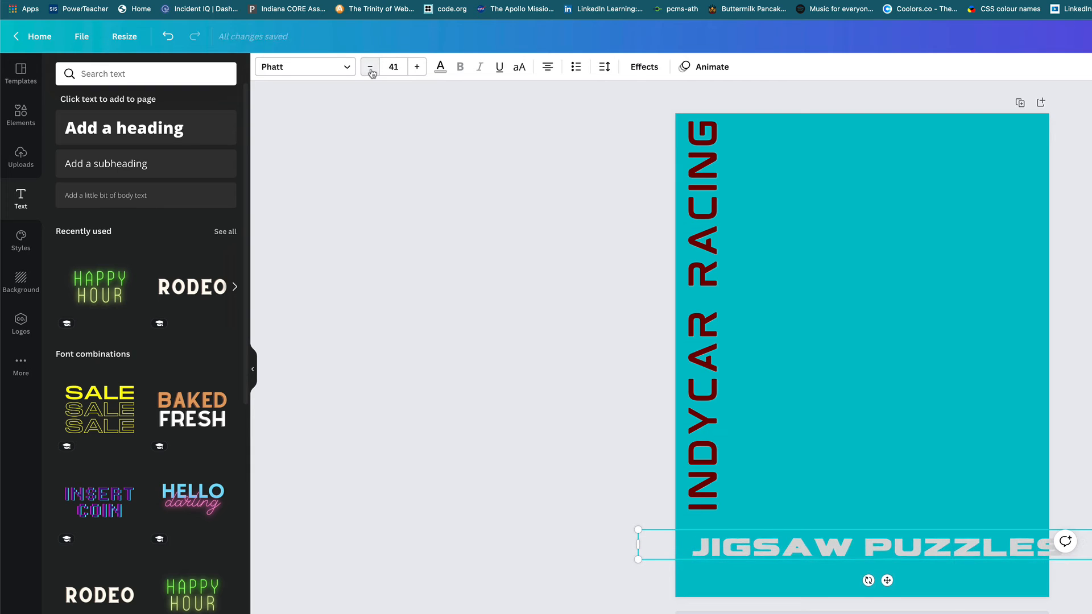
{"action": "left_click", "coordinate": [371, 68]}
{"action": "left_click", "coordinate": [370, 67]}
{"action": "left_click", "coordinate": [370, 67]}
{"action": "left_click", "coordinate": [370, 67]}
{"action": "left_click", "coordinate": [370, 67]}
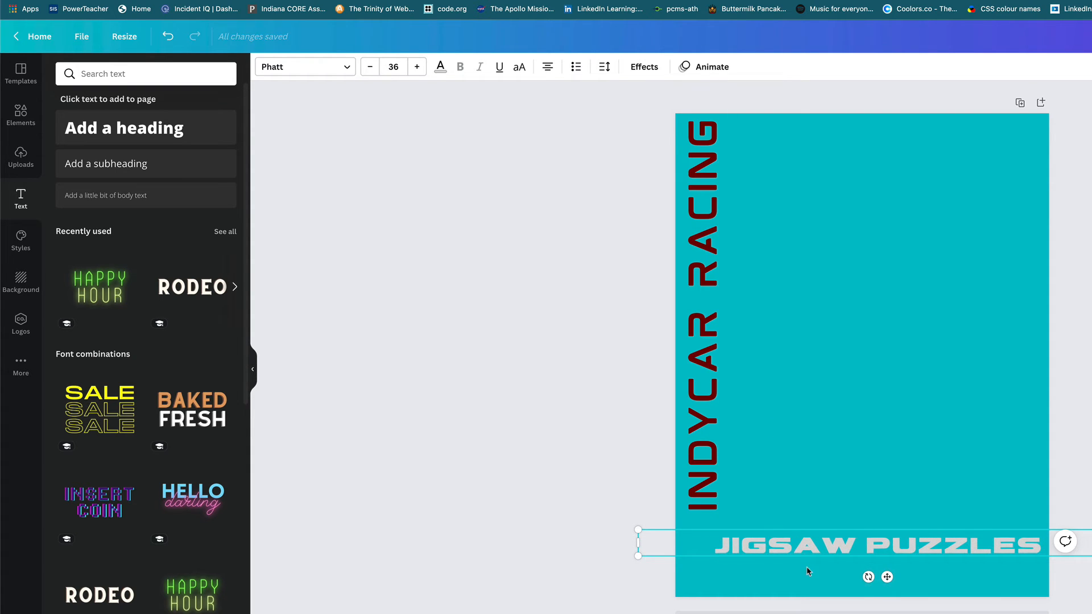
{"action": "left_click_drag", "start_coordinate": [807, 556], "coordinate": [792, 545]}
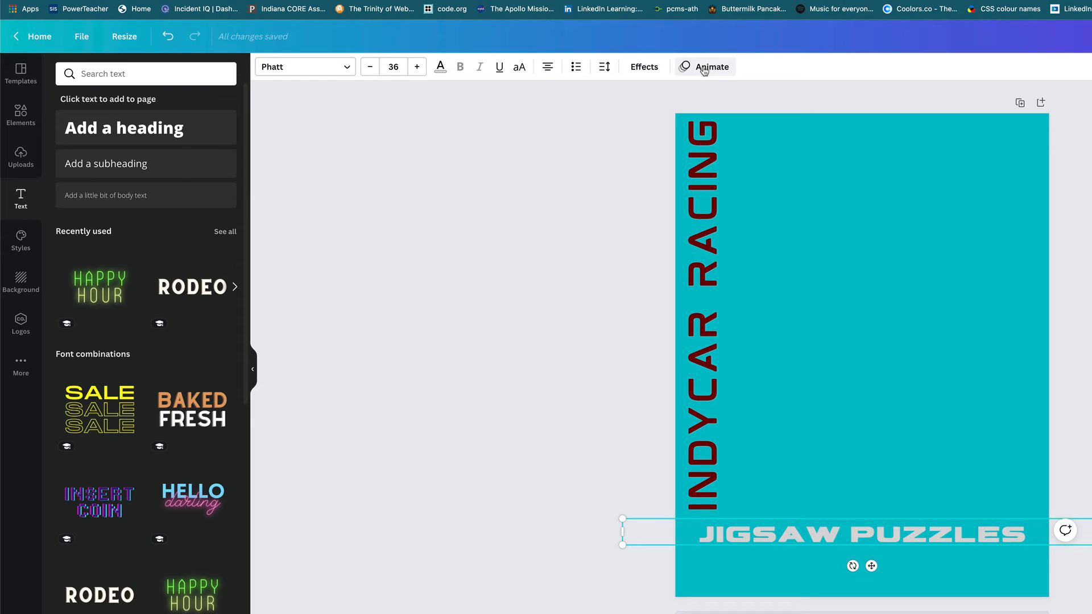
Apply a Shadow effect to the JIGSAW PUZZLES heading and make the shadow color black.
{"action": "left_click", "coordinate": [641, 76]}
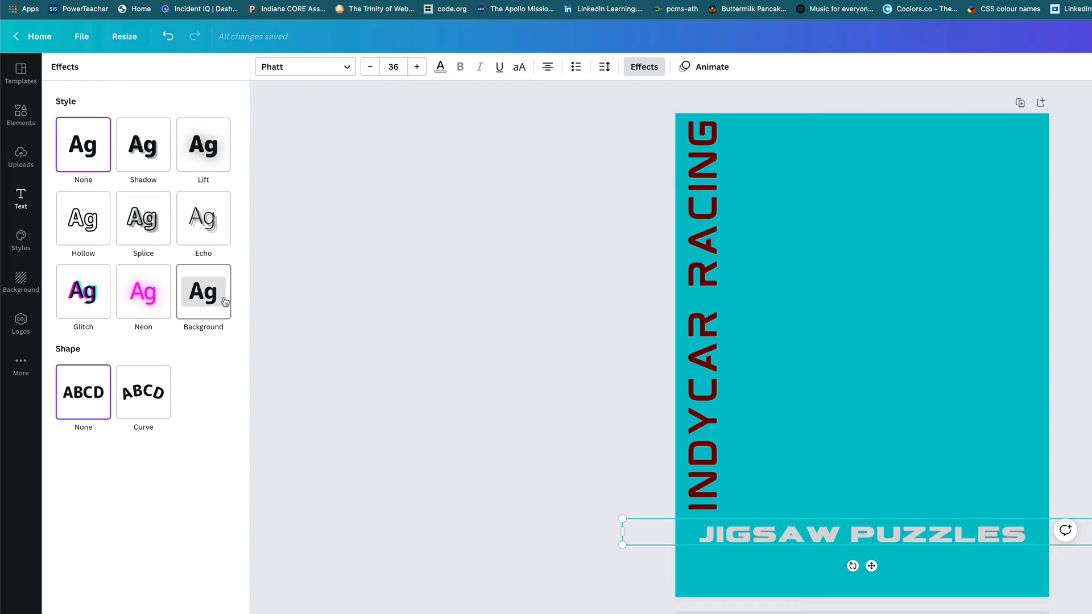
{"action": "left_click", "coordinate": [147, 154]}
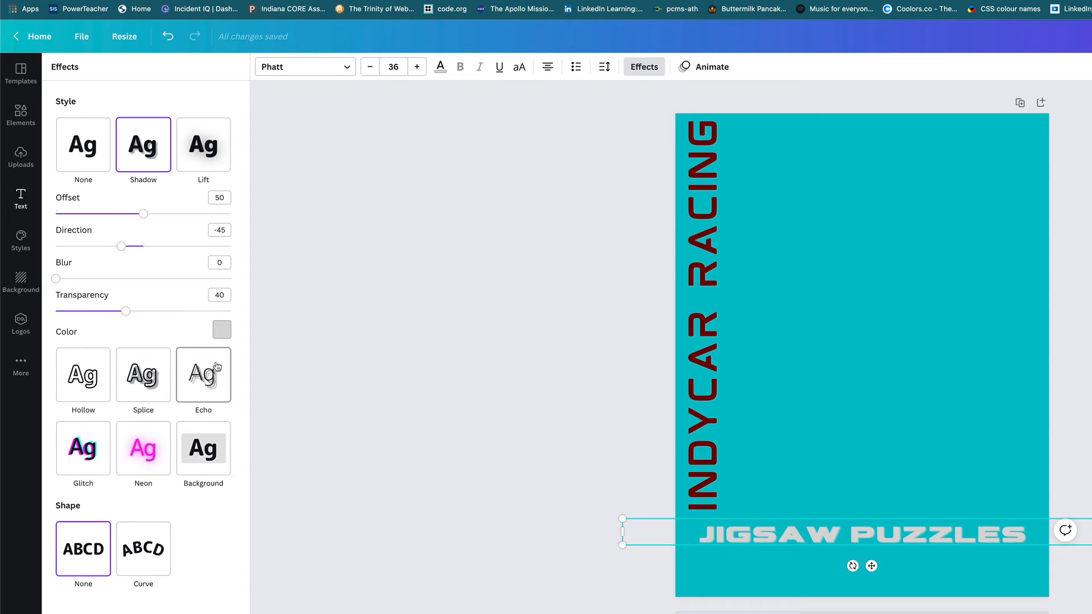
{"action": "left_click", "coordinate": [222, 330]}
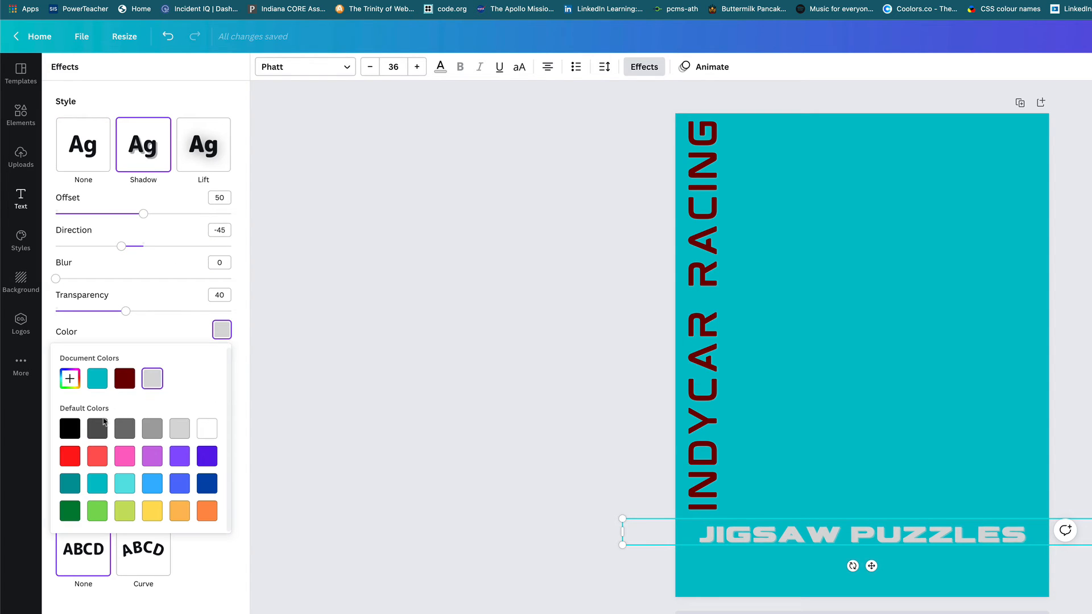
{"action": "left_click", "coordinate": [70, 428]}
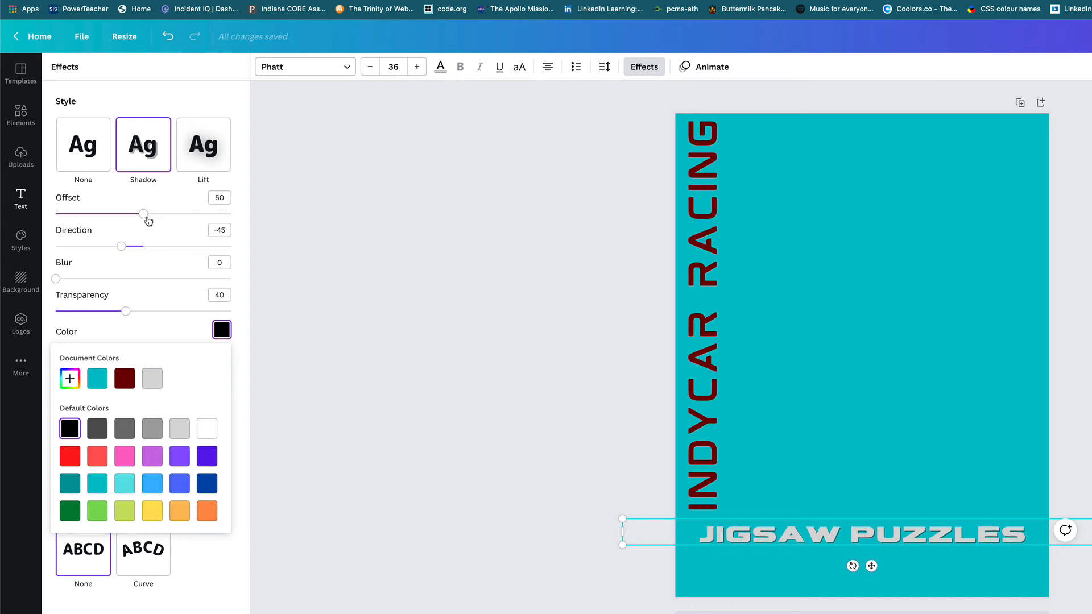
Set the JIGSAW PUZZLES shadow's offset to 78 and its transparency to 77.
{"action": "left_click_drag", "start_coordinate": [146, 217], "coordinate": [177, 216]}
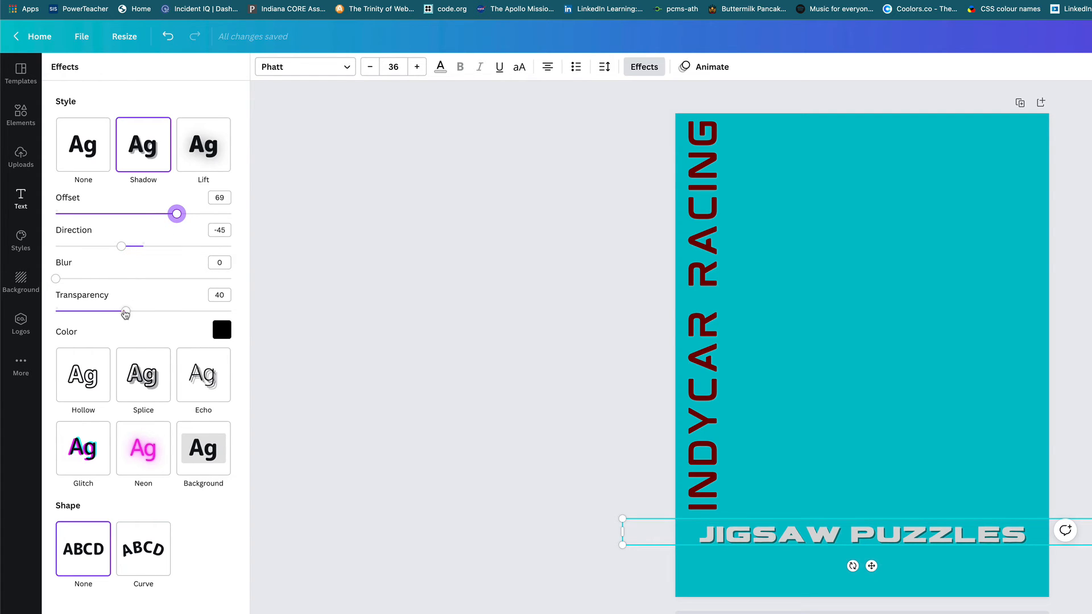
{"action": "left_click_drag", "start_coordinate": [126, 315], "coordinate": [170, 317]}
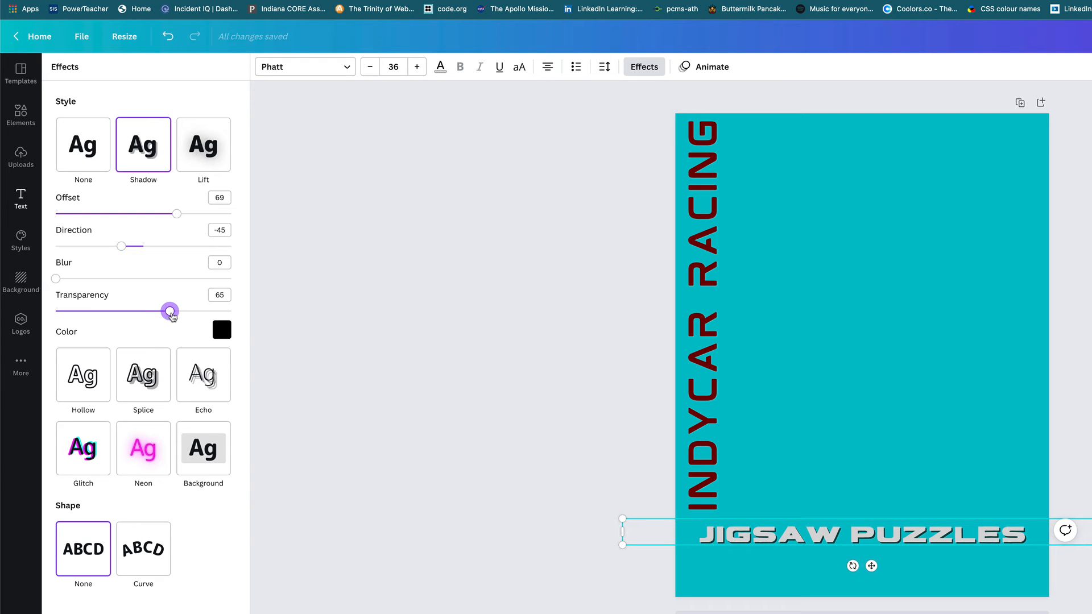
{"action": "left_click_drag", "start_coordinate": [172, 317], "coordinate": [192, 317]}
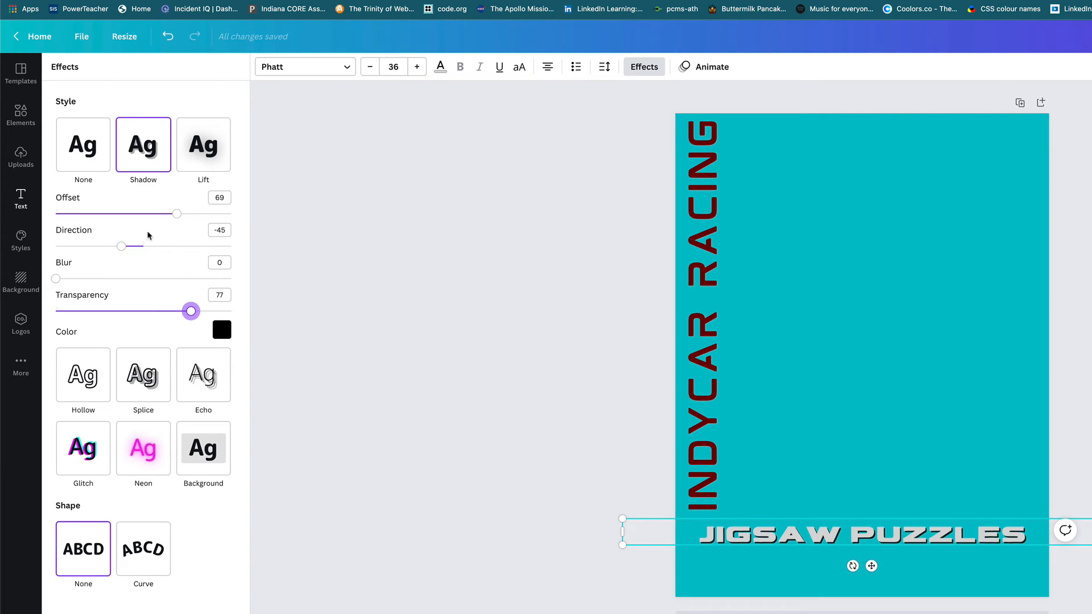
{"action": "left_click_drag", "start_coordinate": [176, 215], "coordinate": [193, 219]}
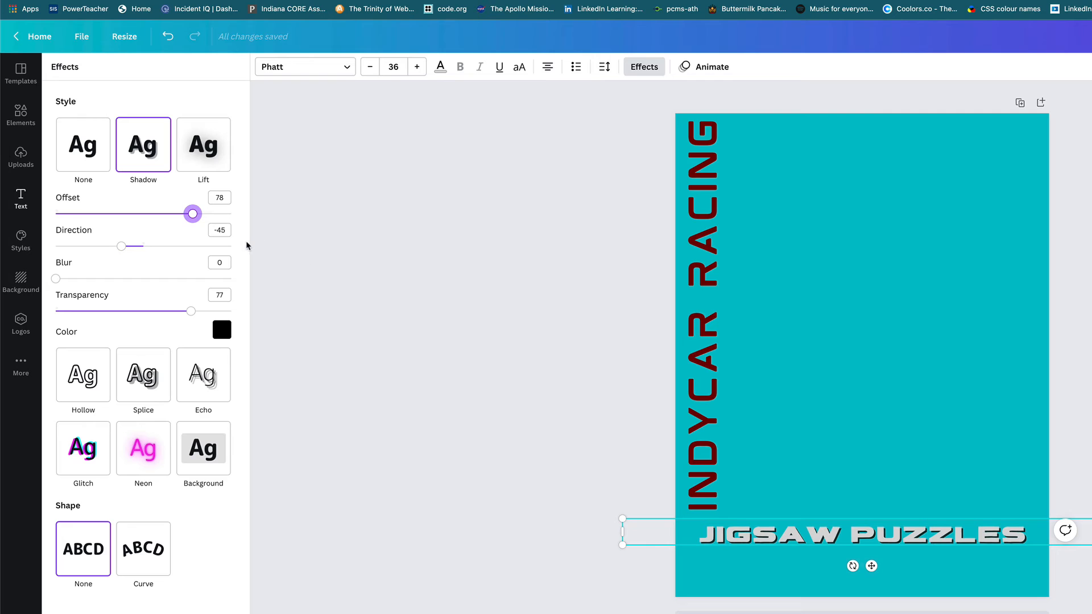
{"action": "left_click", "coordinate": [23, 199]}
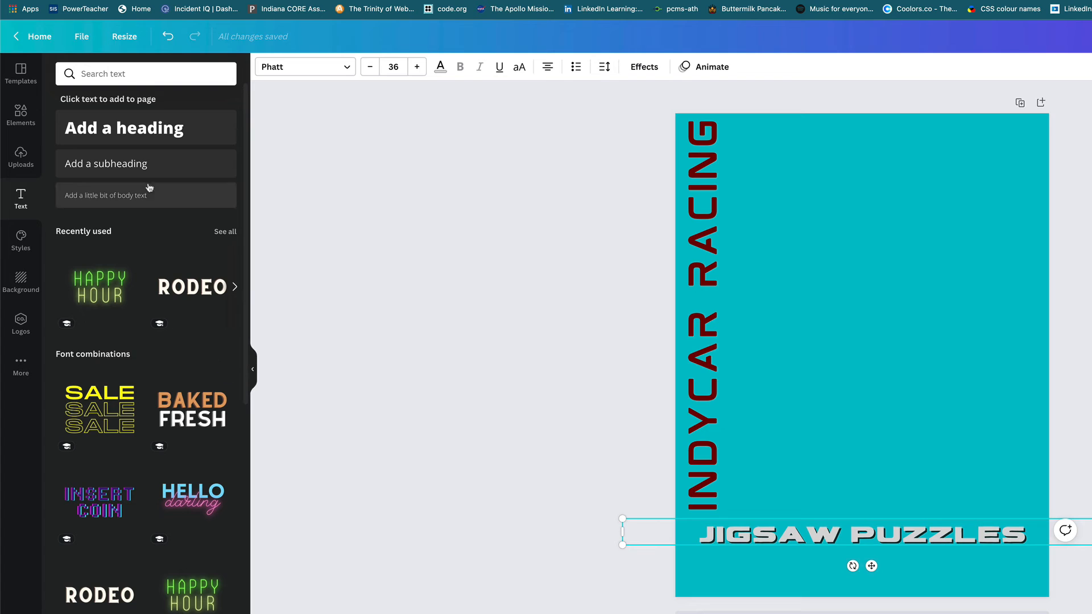
Add a new heading to the page reading BAKING BREAD, with each word on its own line.
{"action": "scroll", "coordinate": [159, 505], "scroll_direction": "down", "scroll_amount": 5}
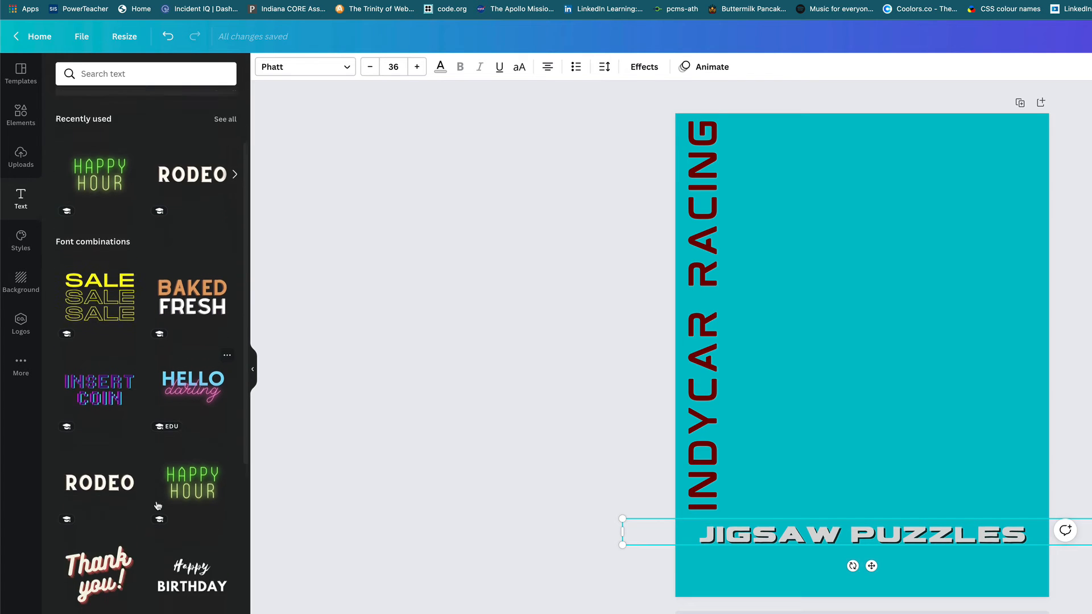
{"action": "scroll", "coordinate": [158, 506], "scroll_direction": "up", "scroll_amount": 5}
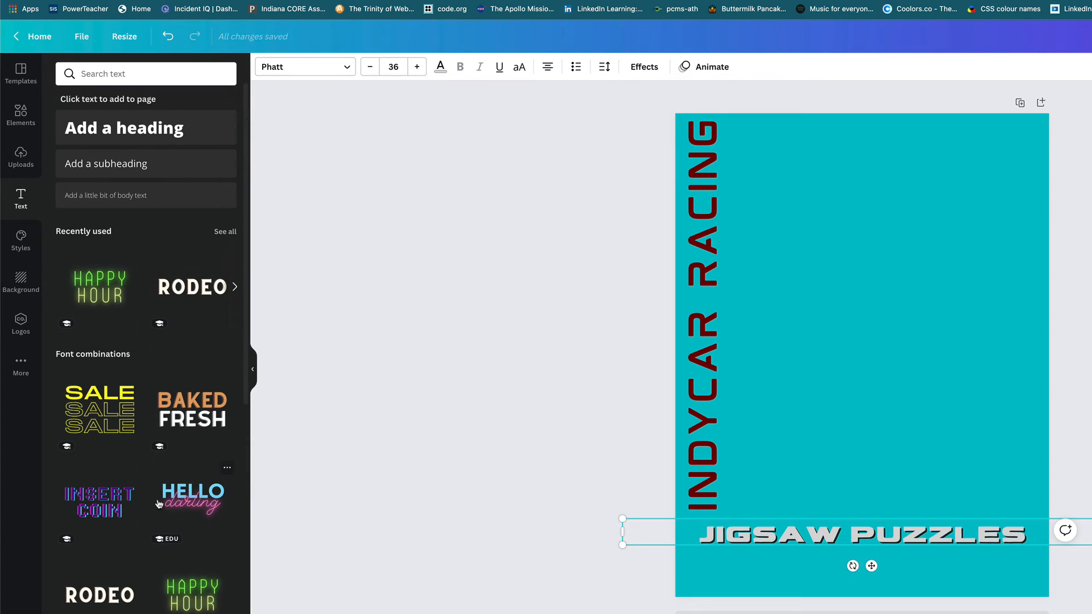
{"action": "left_click", "coordinate": [149, 132]}
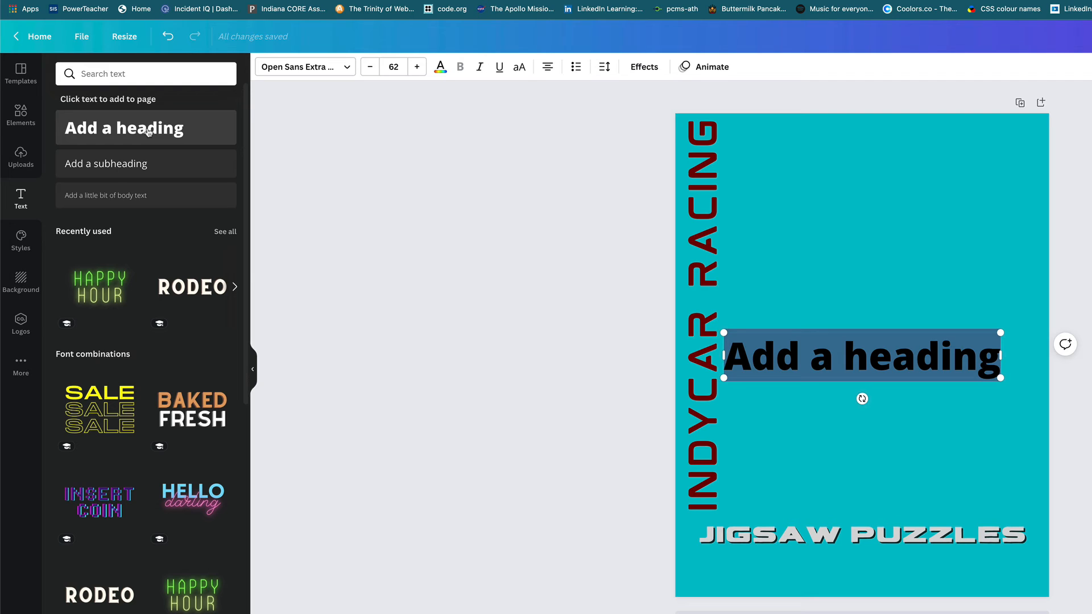
{"action": "type", "text": "BAK"}
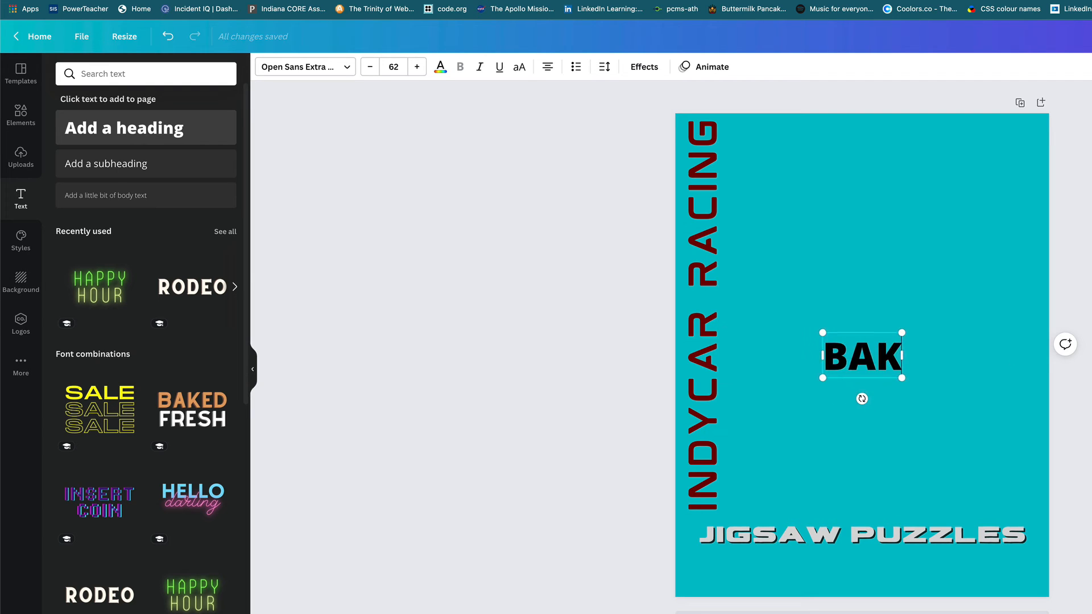
{"action": "type", "text": "ING"}
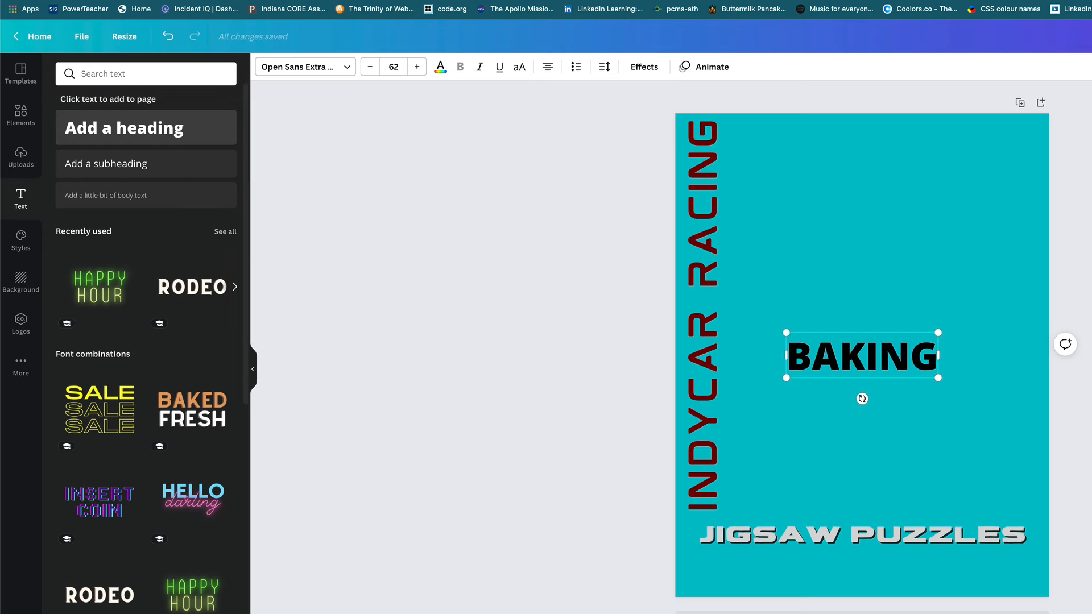
{"action": "key", "text": "Return"}
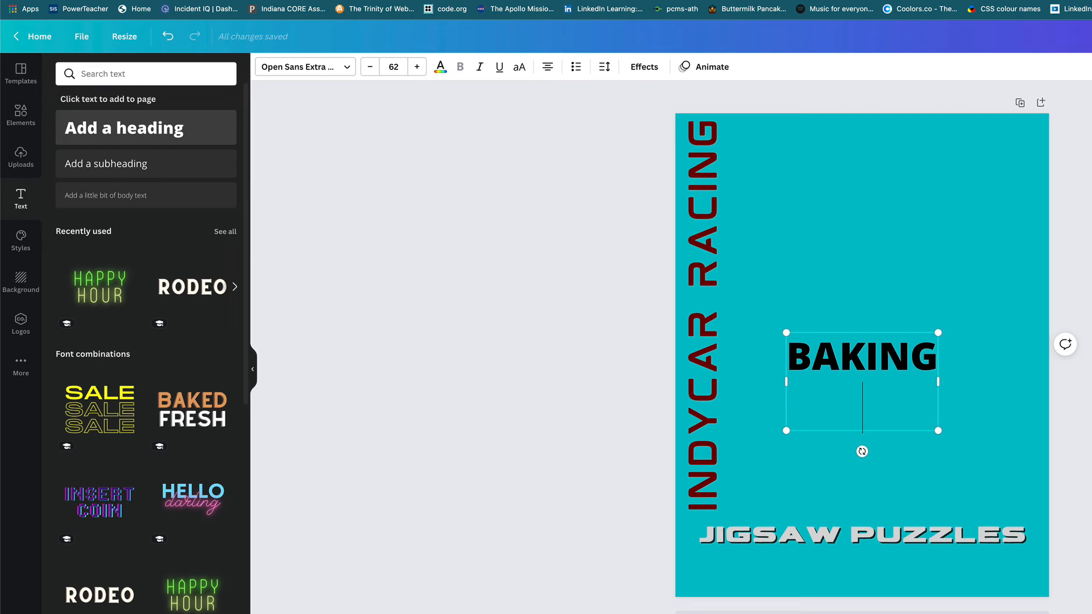
{"action": "type", "text": "BREAD"}
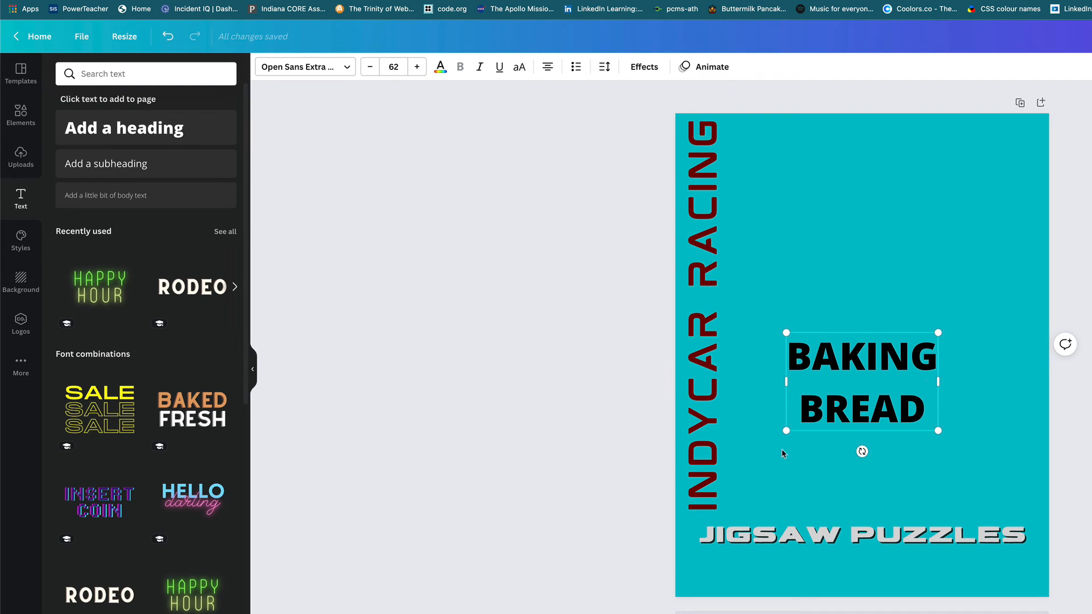
Move the BAKING BREAD heading straight up into the upper part of the page, beside INDYCAR RACING.
{"action": "left_click", "coordinate": [906, 451]}
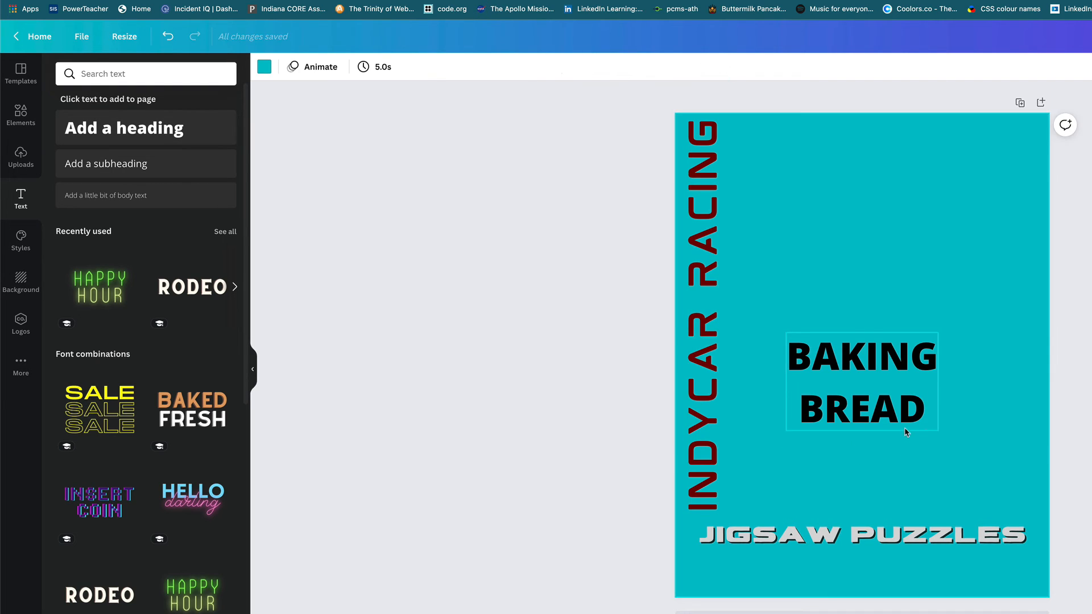
{"action": "left_click", "coordinate": [903, 429]}
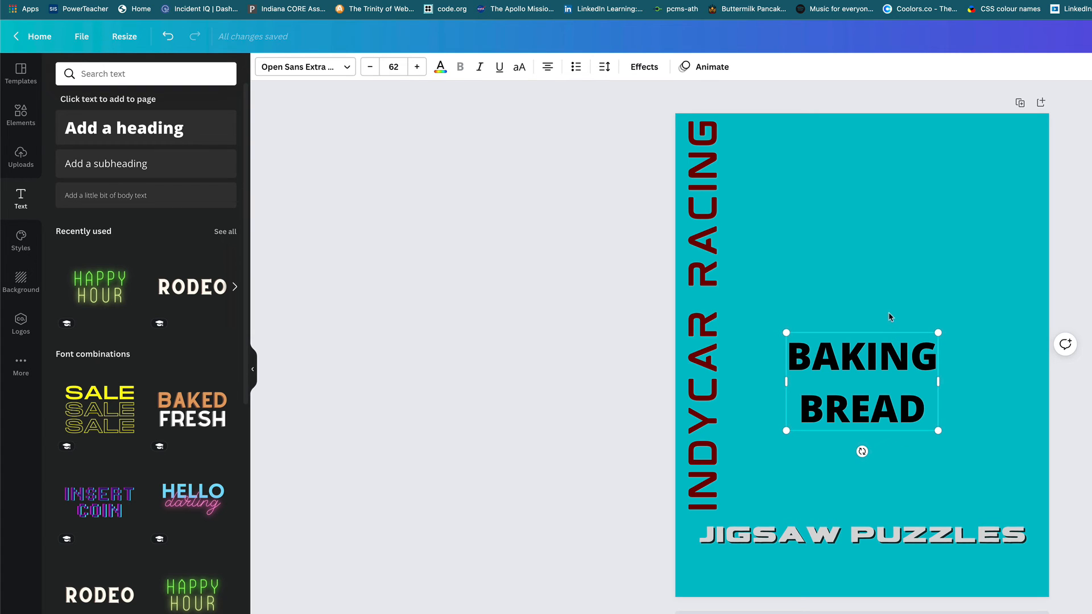
{"action": "left_click_drag", "start_coordinate": [878, 337], "coordinate": [879, 194]}
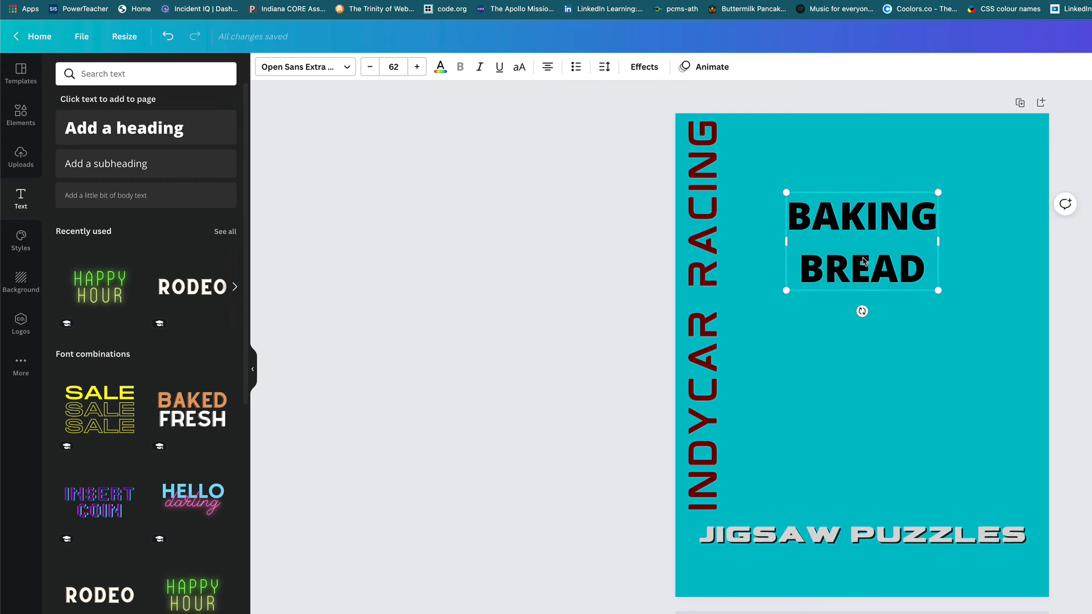
Set the BAKING BREAD heading's font to Norwester and its text color to custom brown #926900.
{"action": "left_click", "coordinate": [349, 71]}
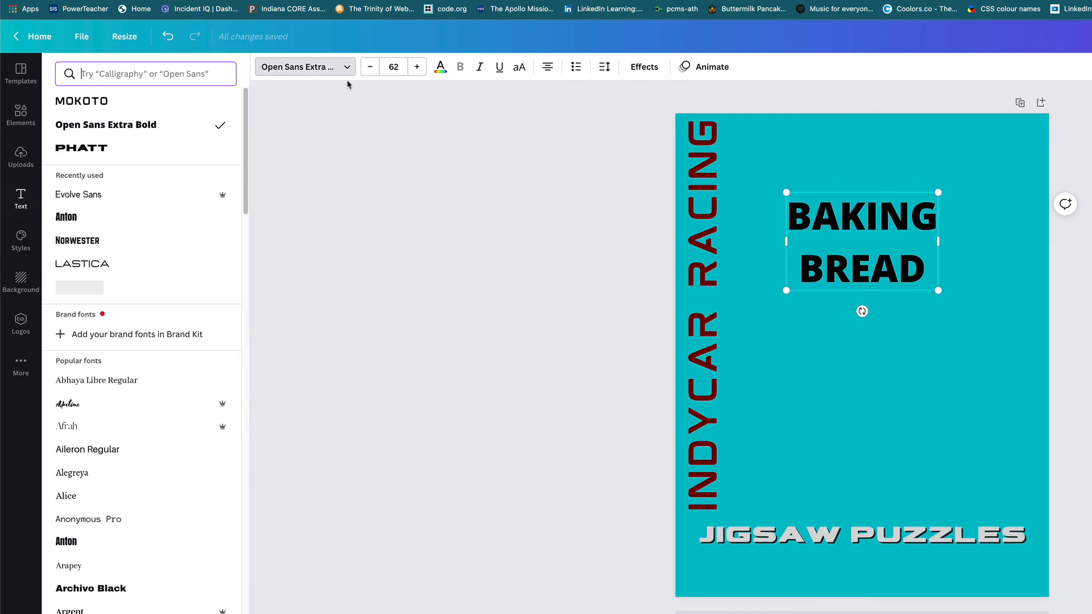
{"action": "left_click", "coordinate": [78, 241]}
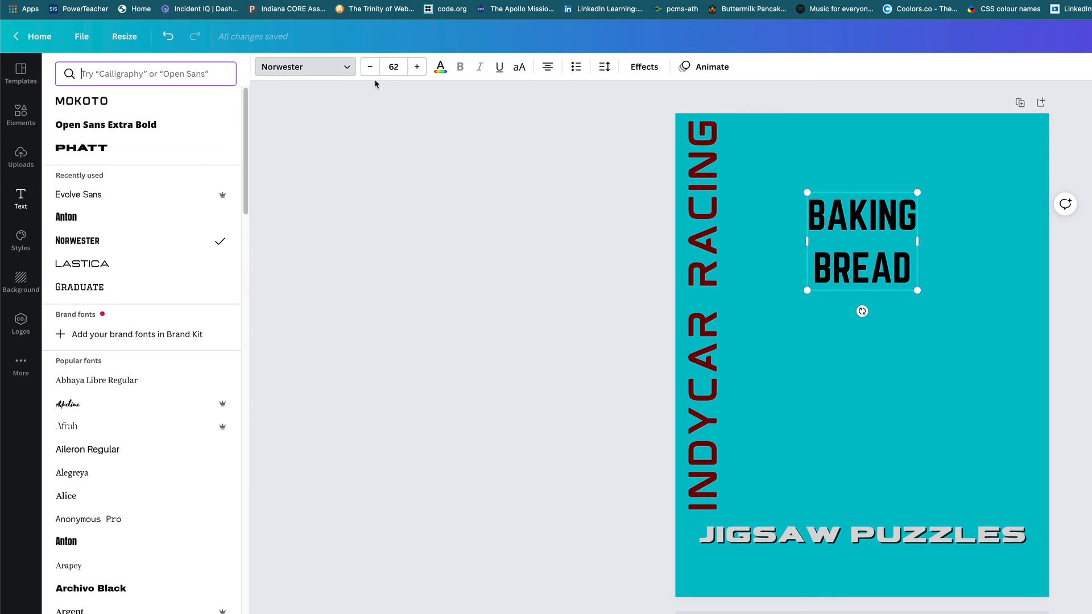
{"action": "left_click", "coordinate": [441, 68]}
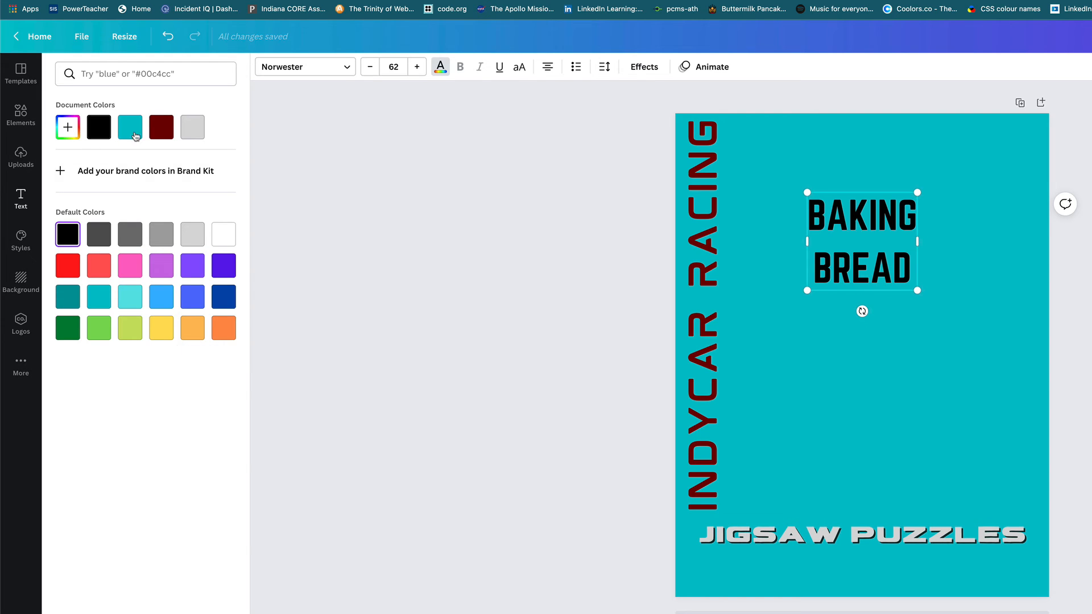
{"action": "left_click", "coordinate": [67, 127]}
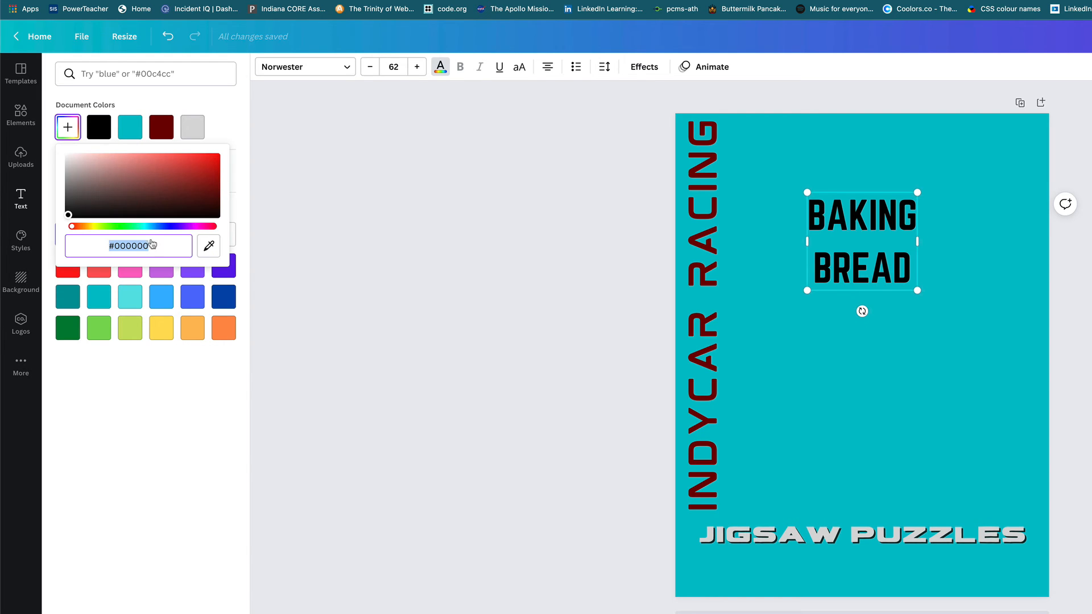
{"action": "left_click_drag", "start_coordinate": [80, 226], "coordinate": [225, 183]}
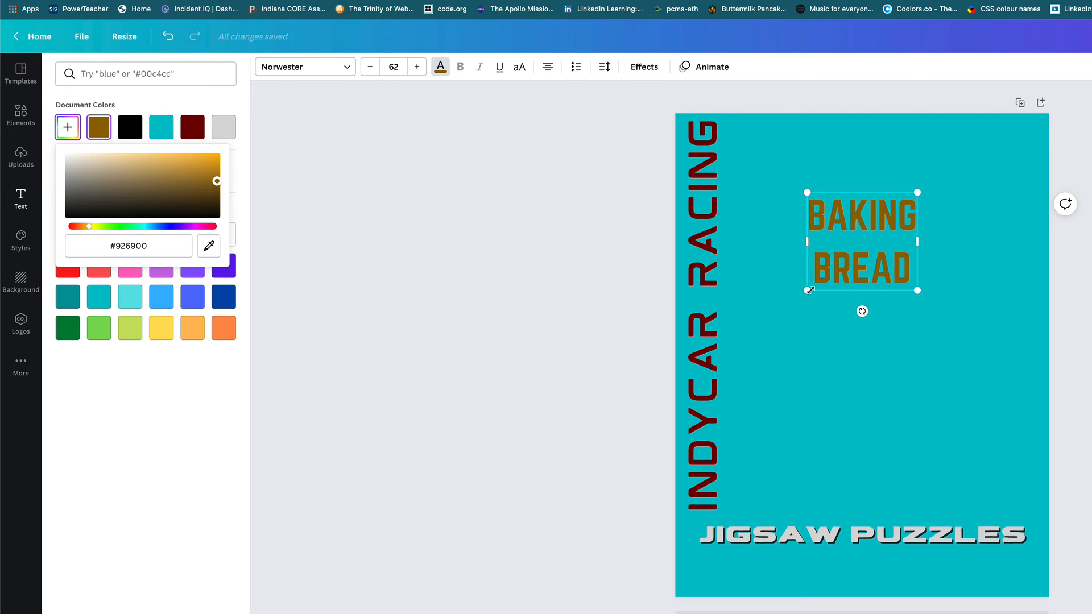
Widen the BAKING BREAD text box, shift it slightly right to recenter the words on the page, and deselect it.
{"action": "left_click_drag", "start_coordinate": [808, 242], "coordinate": [775, 241]}
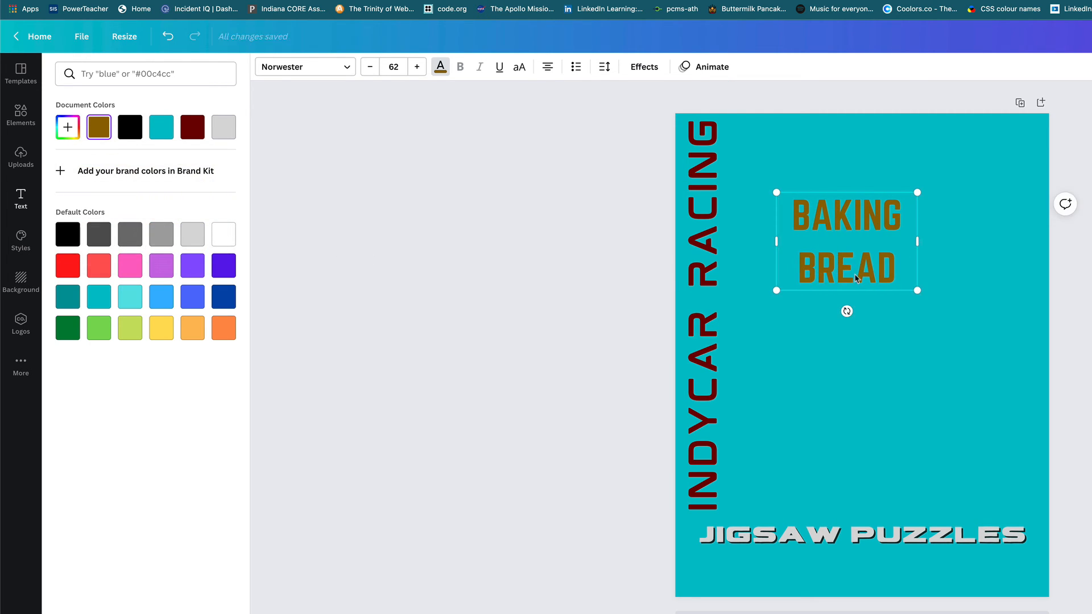
{"action": "mouse_move", "coordinate": [856, 289]}
{"action": "left_mouse_down"}
{"action": "mouse_move", "coordinate": [878, 289]}
{"action": "mouse_move", "coordinate": [869, 288]}
{"action": "left_mouse_up"}
{"action": "left_click", "coordinate": [819, 347]}
{"action": "left_click", "coordinate": [822, 349]}
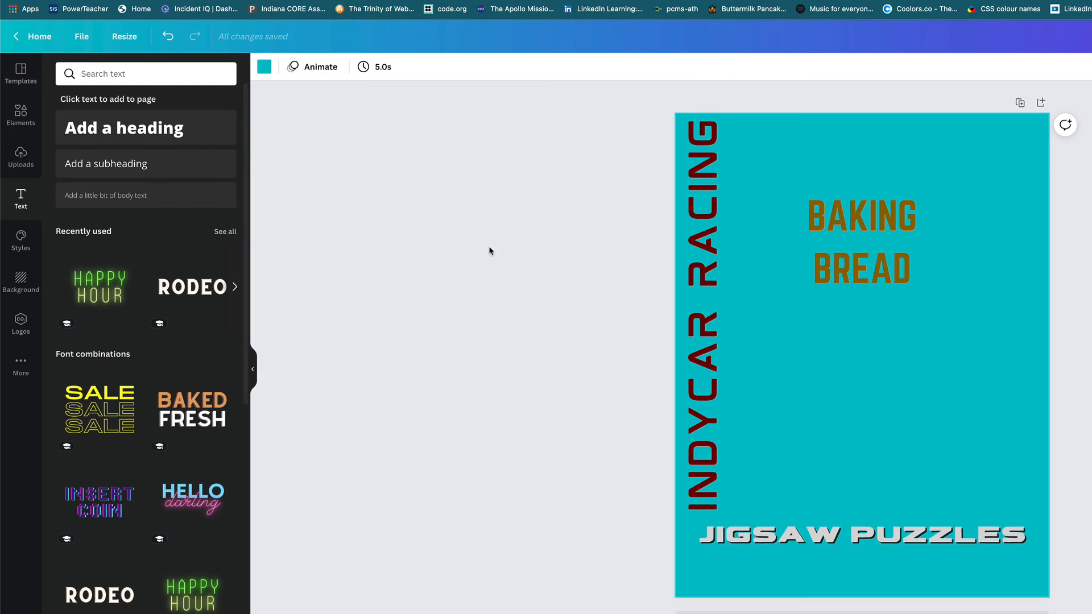
Add a new heading reading CYCLING and place it below BAKING BREAD.
{"action": "left_click", "coordinate": [146, 137]}
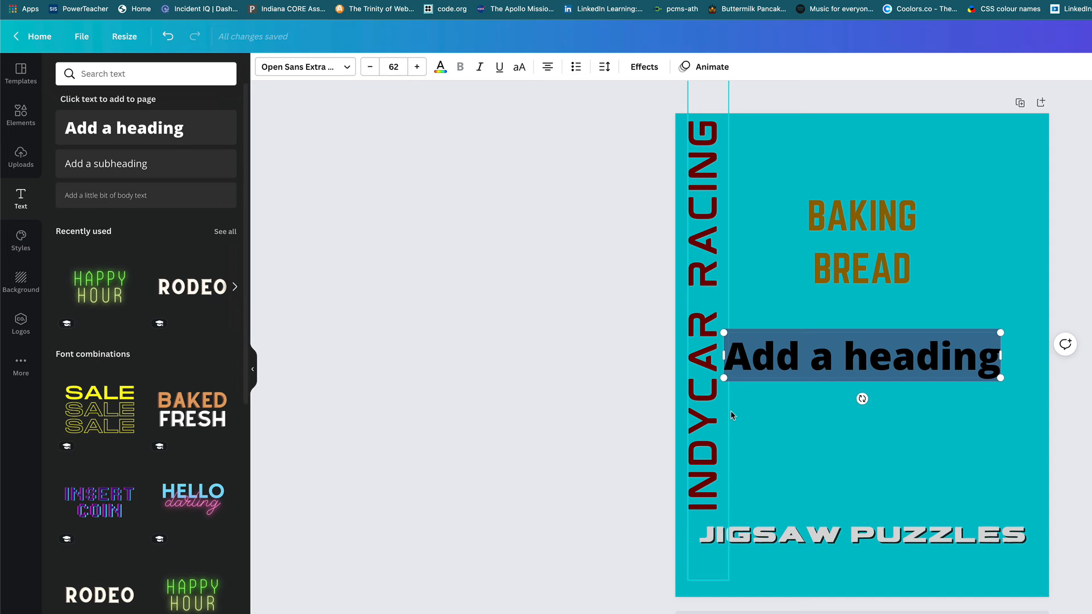
{"action": "type", "text": "CYCLING"}
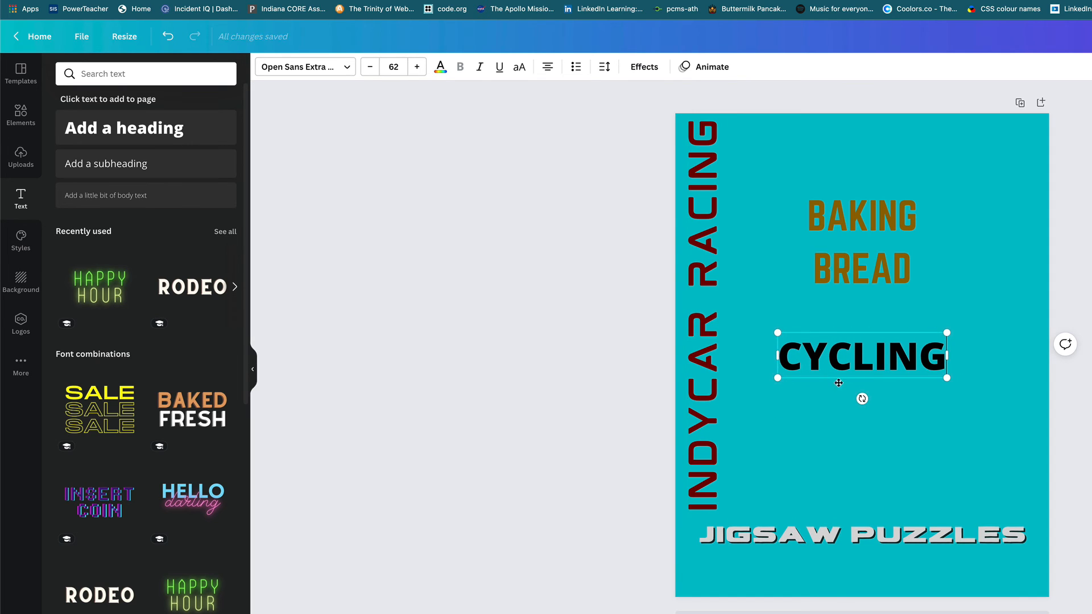
{"action": "left_click_drag", "start_coordinate": [837, 379], "coordinate": [838, 365]}
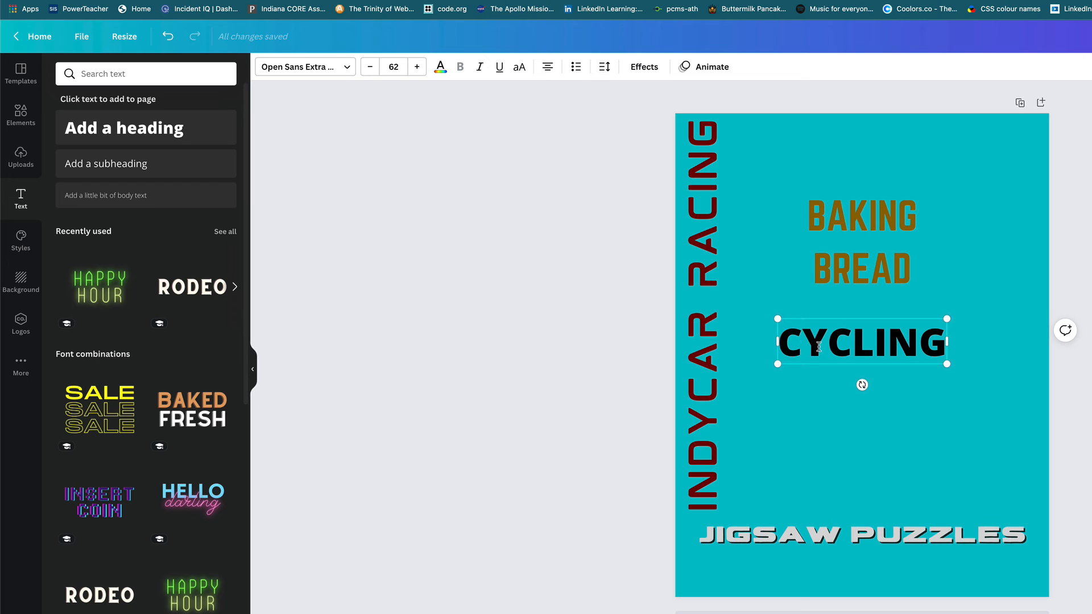
Insert a space between each letter of the CYCLING heading and move it up closer to BAKING BREAD.
{"action": "left_click", "coordinate": [827, 345]}
{"action": "left_click", "coordinate": [860, 345]}
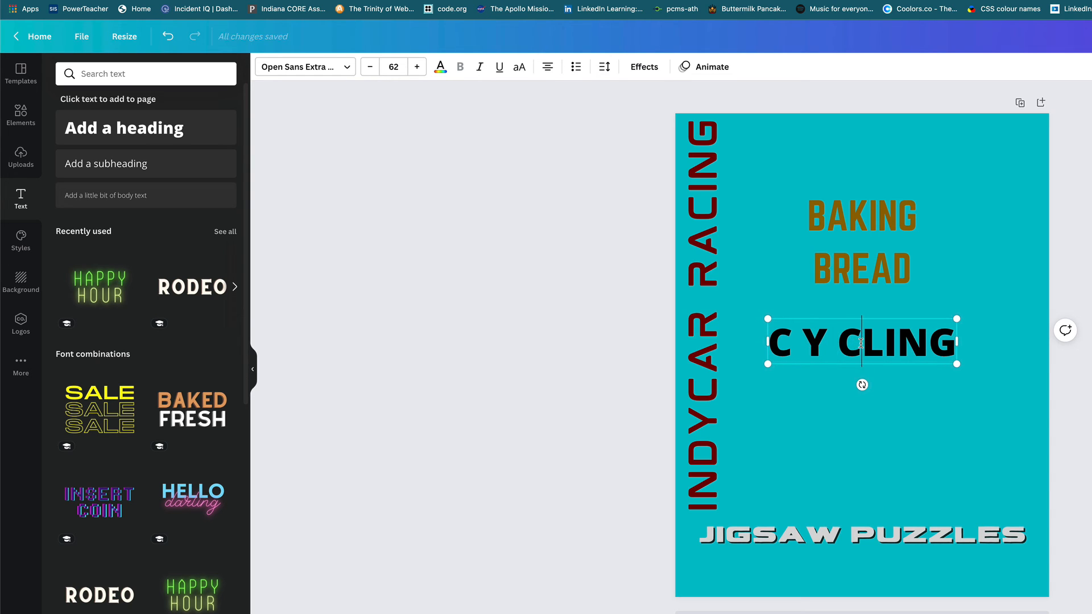
{"action": "left_click", "coordinate": [891, 345]}
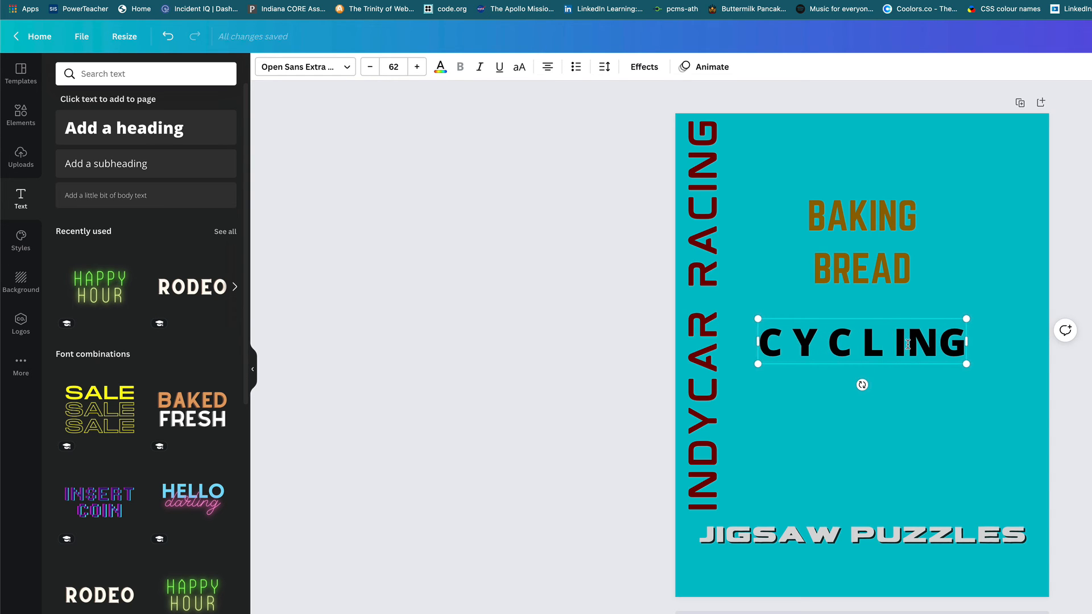
{"action": "left_click", "coordinate": [908, 344]}
{"action": "key", "text": "Right"}
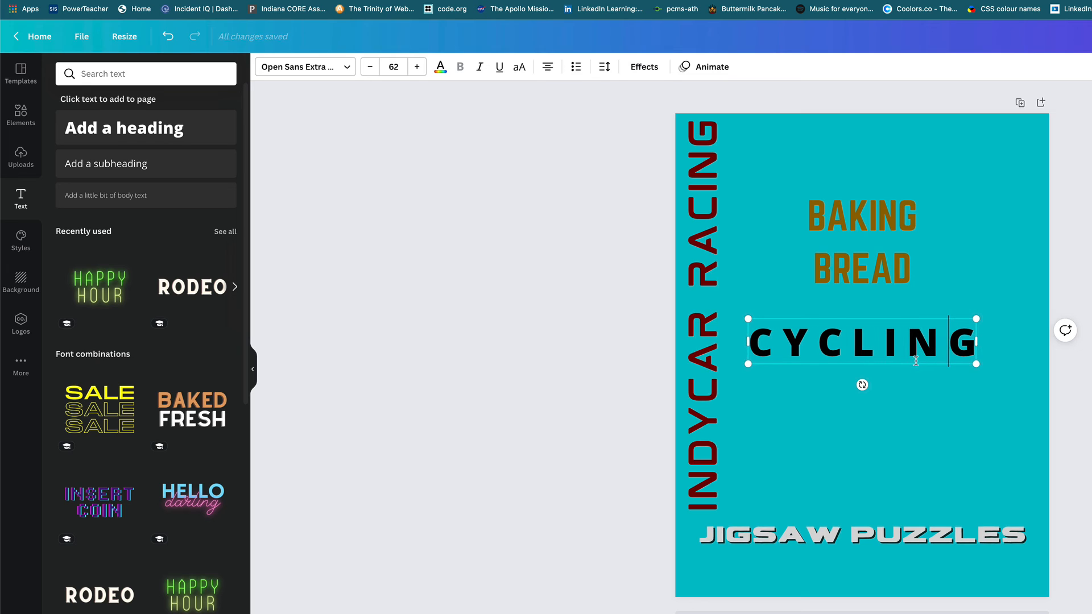
{"action": "left_click_drag", "start_coordinate": [906, 365], "coordinate": [906, 351]}
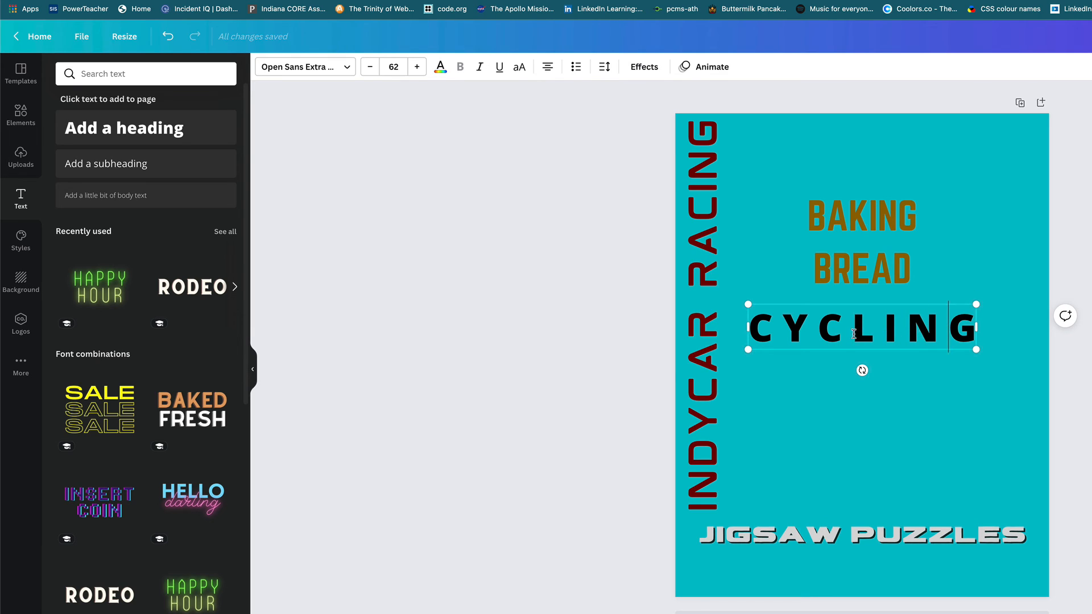
{"action": "left_click", "coordinate": [806, 394]}
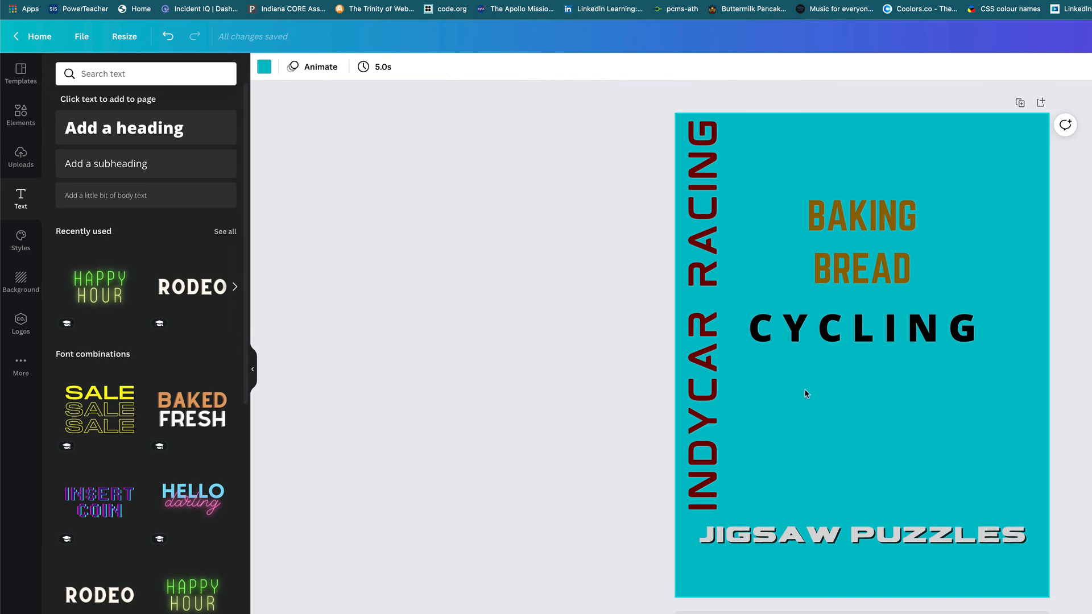
Change the CYCLING heading's font to Lucidity Expand.
{"action": "left_click", "coordinate": [827, 335]}
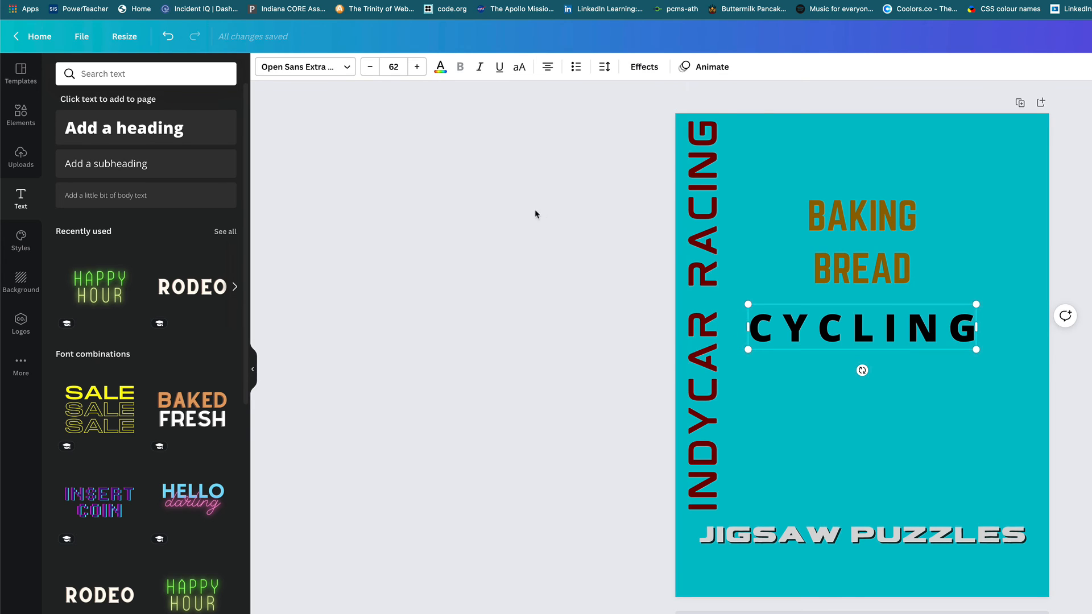
{"action": "left_click", "coordinate": [346, 67]}
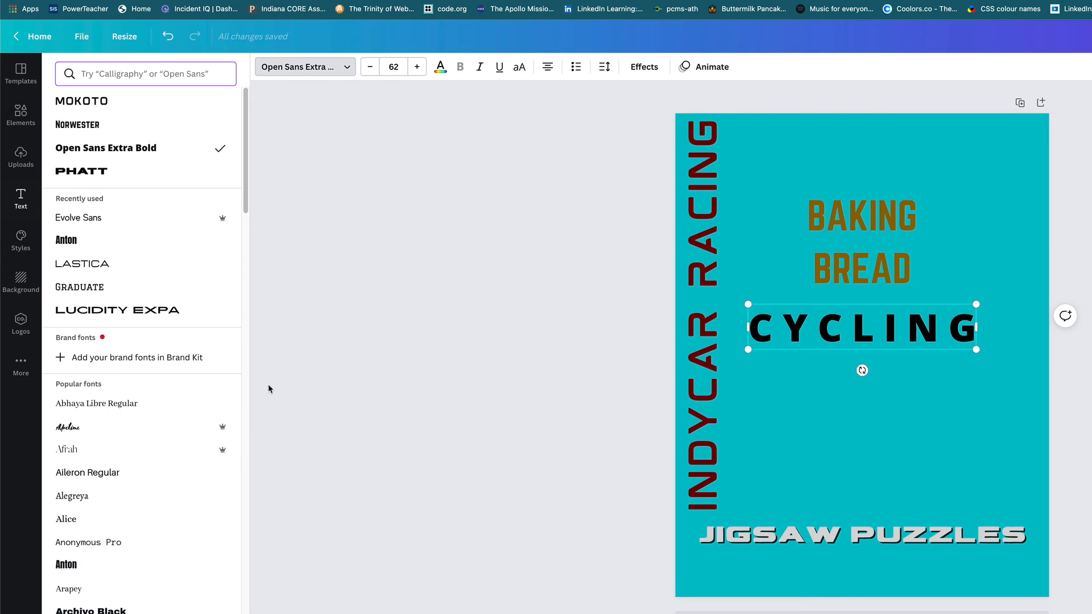
{"action": "scroll", "coordinate": [170, 461], "scroll_direction": "down", "scroll_amount": 1}
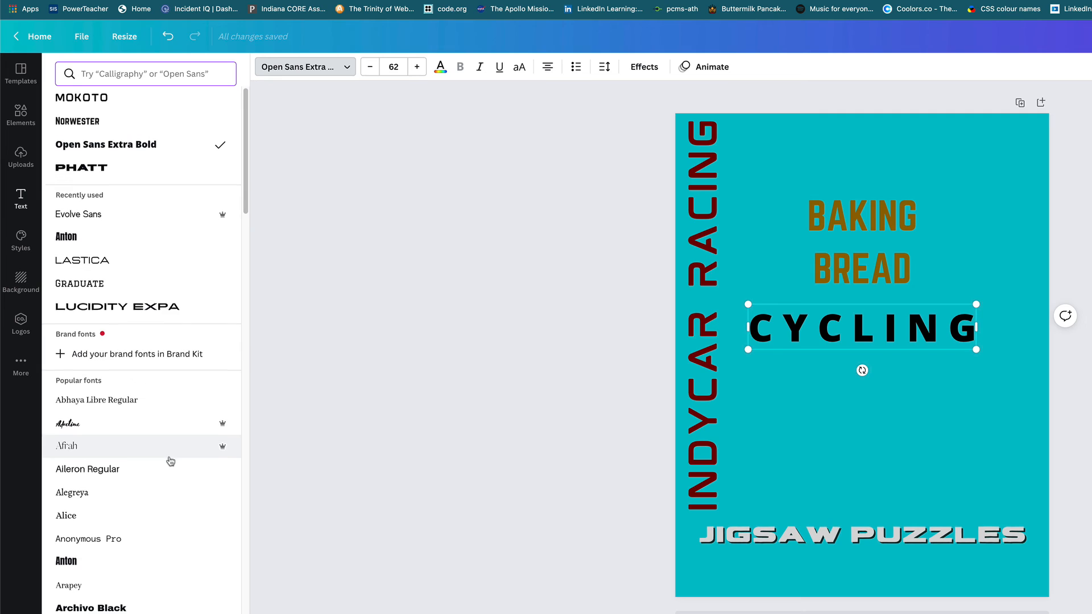
{"action": "scroll", "coordinate": [171, 460], "scroll_direction": "down", "scroll_amount": 3}
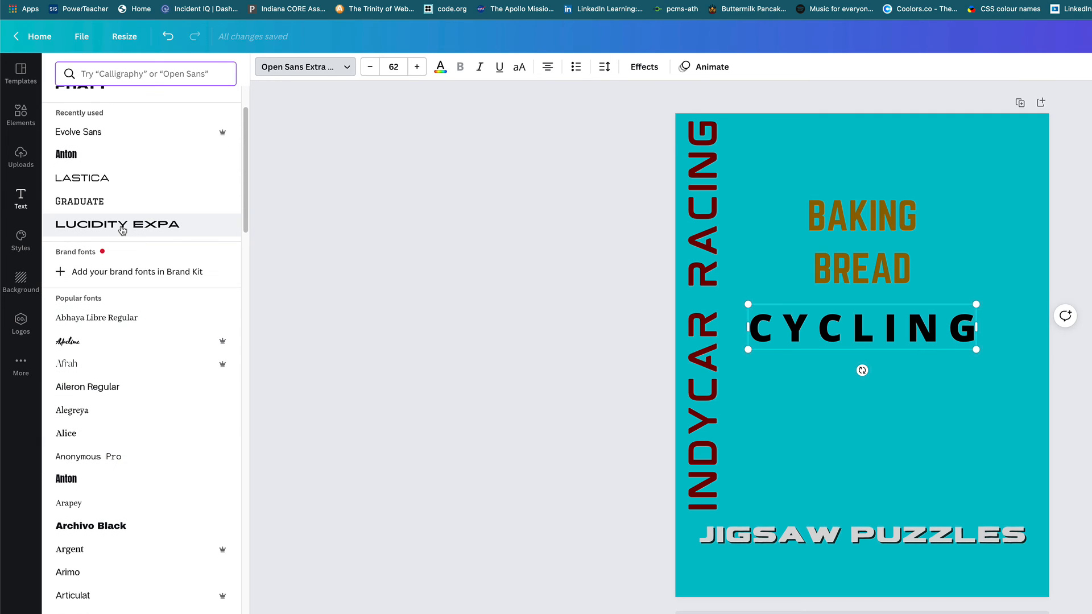
{"action": "left_click", "coordinate": [122, 226]}
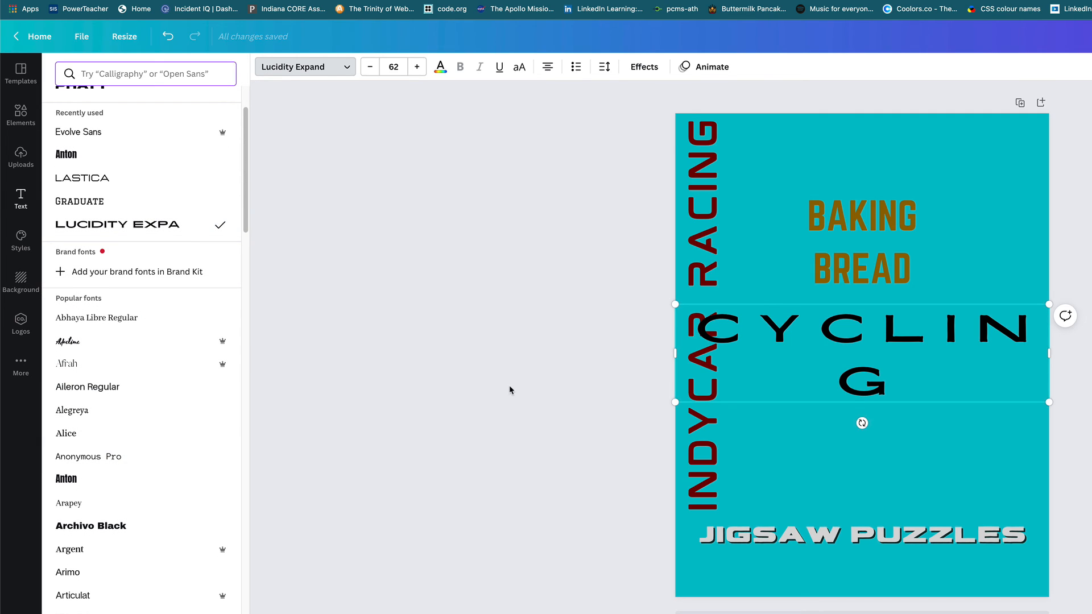
Reduce the CYCLING heading's font size to 43 and move it slightly right, clear of INDYCAR RACING.
{"action": "left_click", "coordinate": [370, 68]}
{"action": "left_click", "coordinate": [370, 68]}
{"action": "left_click", "coordinate": [370, 68]}
{"action": "left_click", "coordinate": [370, 67]}
{"action": "left_click", "coordinate": [370, 68]}
{"action": "left_click", "coordinate": [370, 68]}
{"action": "left_click", "coordinate": [370, 69]}
{"action": "left_click", "coordinate": [370, 68]}
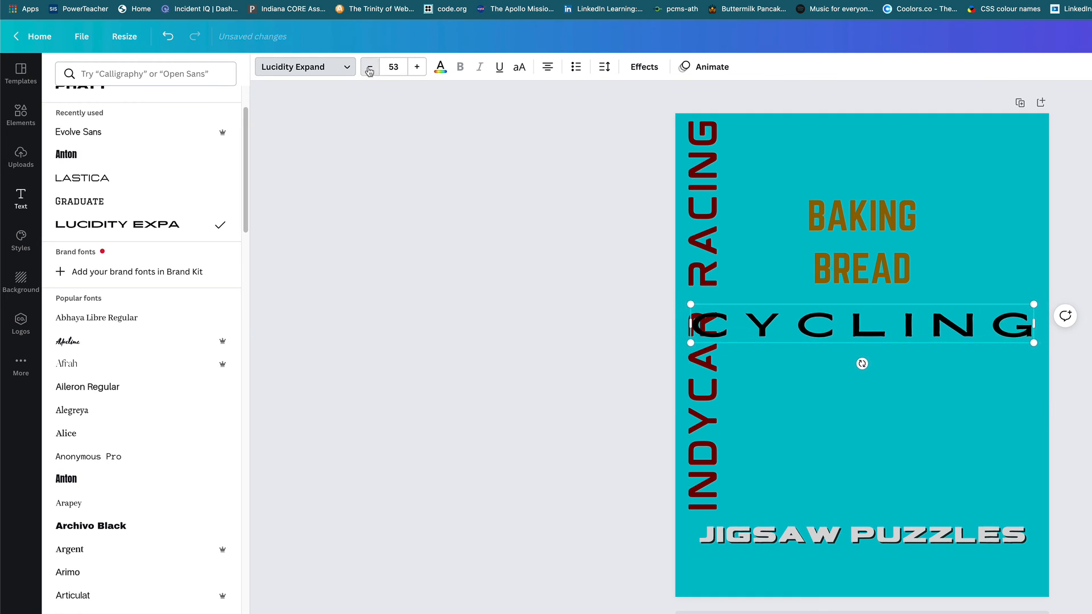
{"action": "left_click", "coordinate": [370, 68]}
{"action": "left_click", "coordinate": [369, 68]}
{"action": "left_click", "coordinate": [370, 68]}
{"action": "left_click", "coordinate": [370, 68]}
{"action": "left_click", "coordinate": [370, 69]}
{"action": "left_click", "coordinate": [369, 69]}
{"action": "left_click", "coordinate": [370, 69]}
{"action": "left_click", "coordinate": [369, 68]}
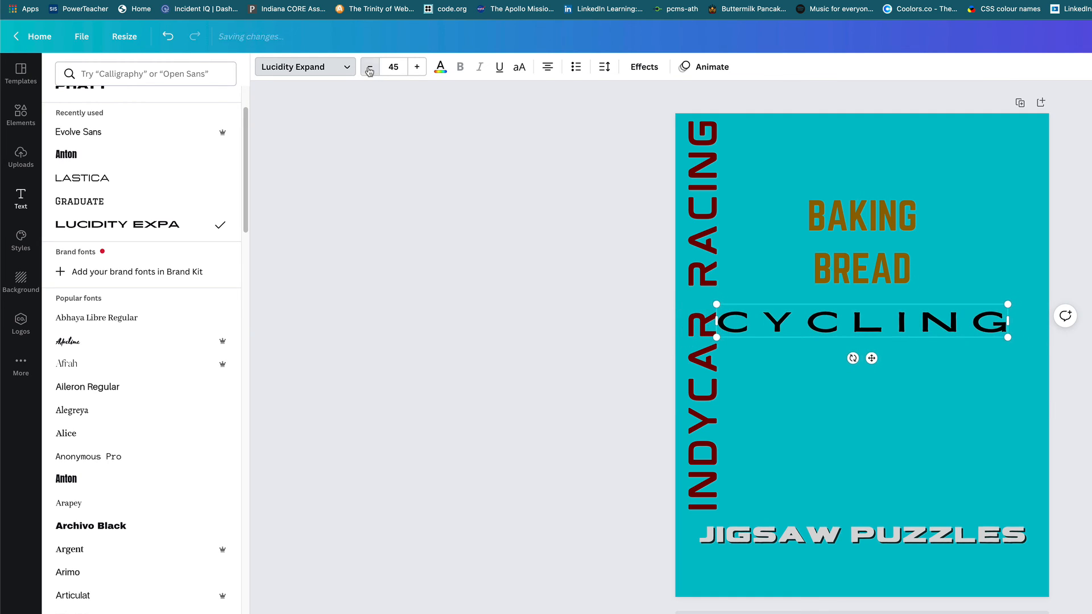
{"action": "left_click", "coordinate": [370, 68]}
{"action": "left_click", "coordinate": [369, 68]}
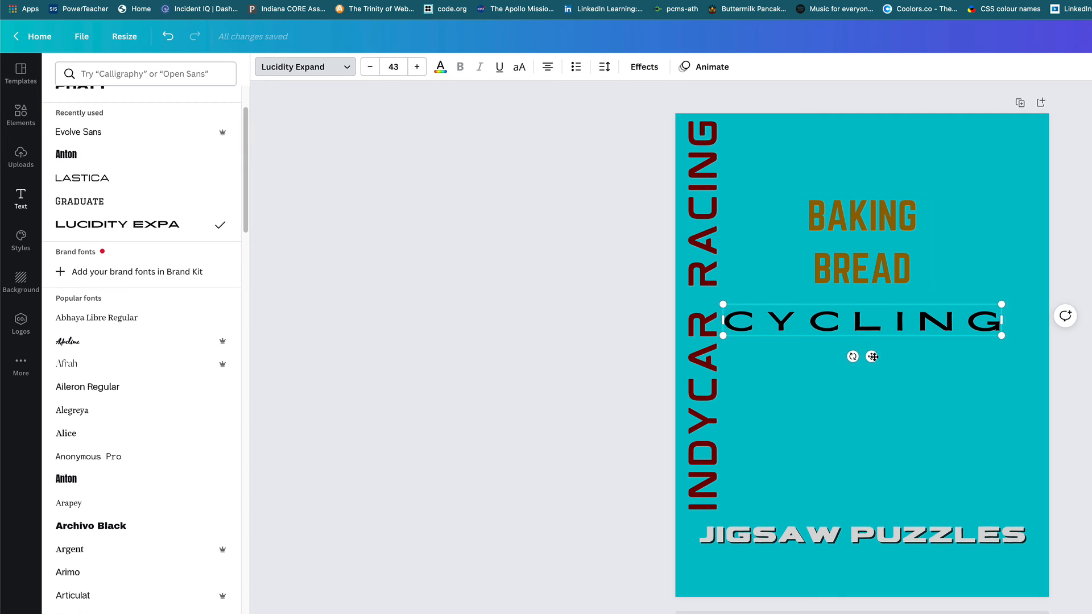
{"action": "left_click_drag", "start_coordinate": [871, 356], "coordinate": [886, 359]}
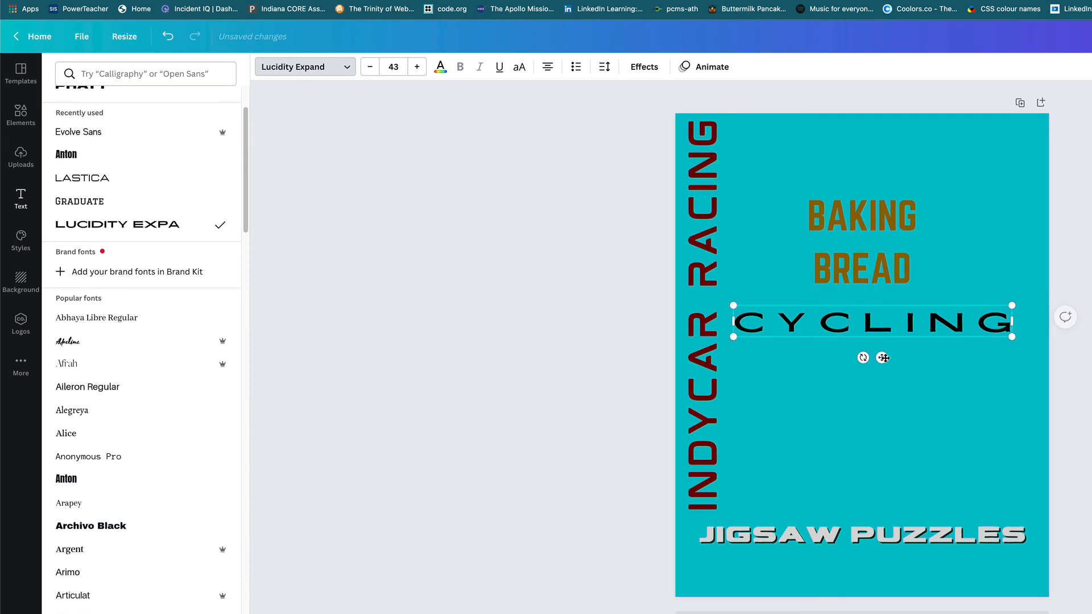
Color the CYCLING heading light gray and give it a Shadow effect in black.
{"action": "left_click", "coordinate": [440, 67]}
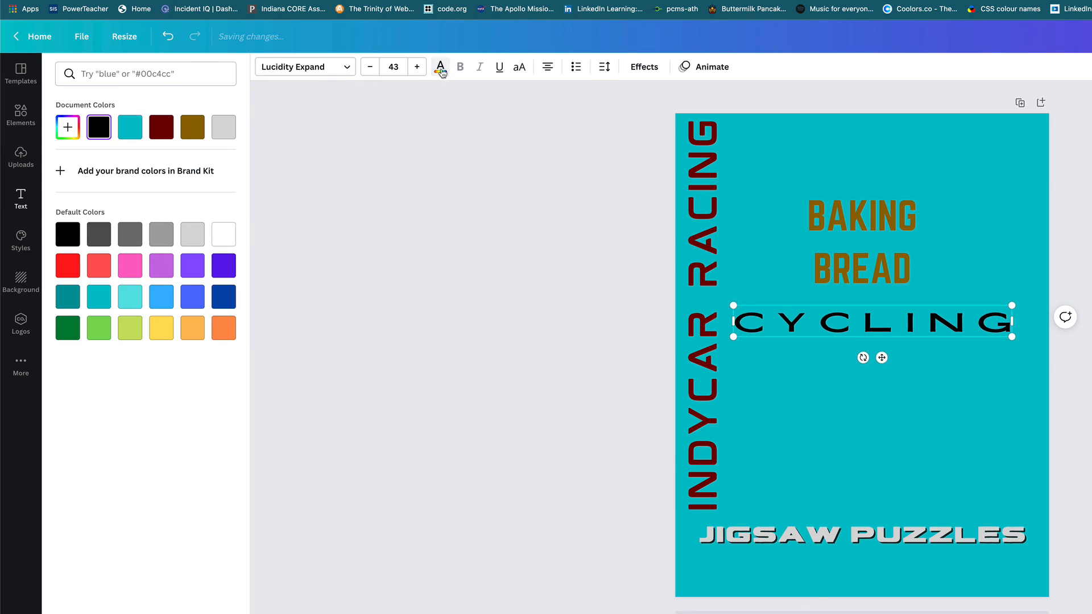
{"action": "left_click", "coordinate": [198, 238]}
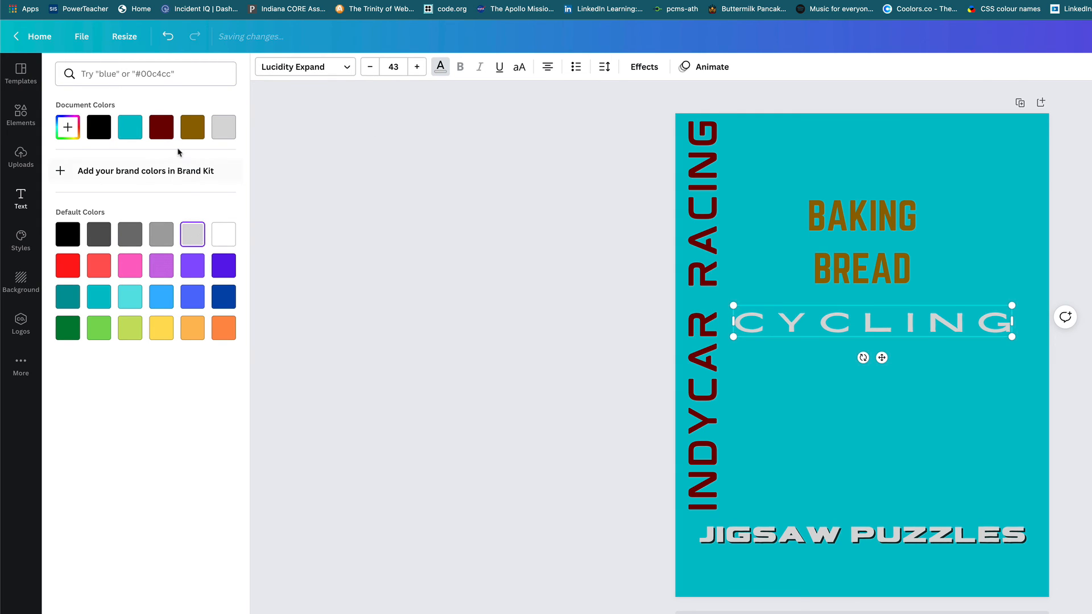
{"action": "left_click", "coordinate": [645, 66]}
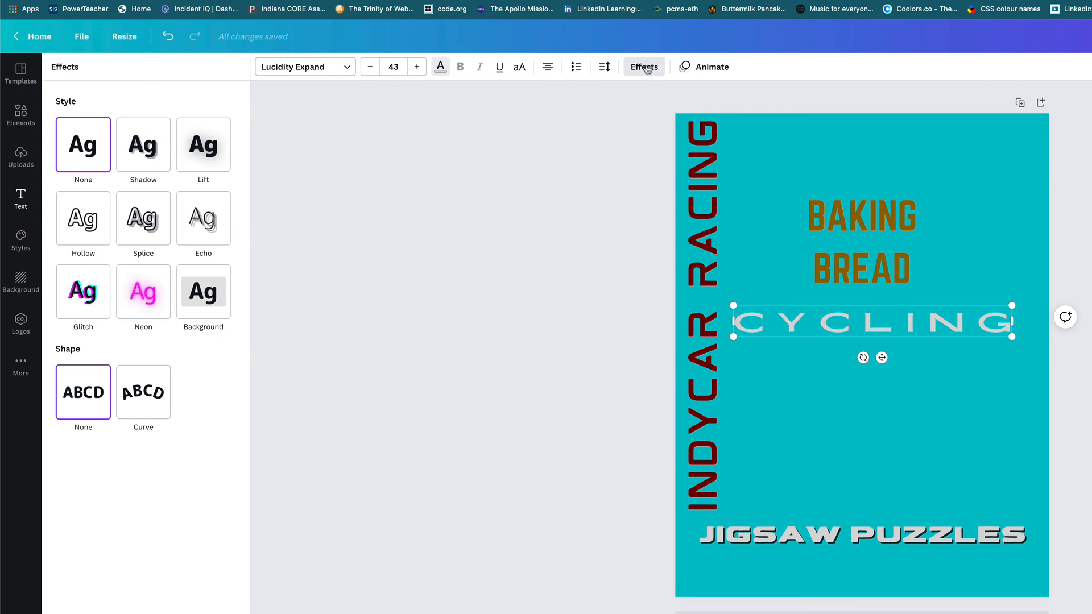
{"action": "left_click", "coordinate": [143, 145]}
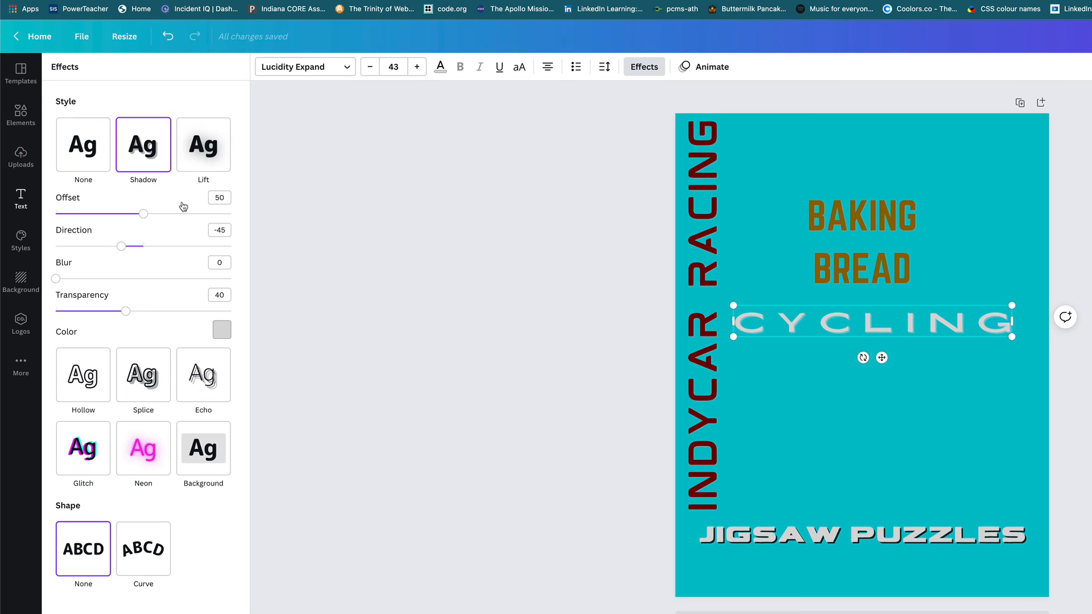
{"action": "left_click", "coordinate": [222, 330]}
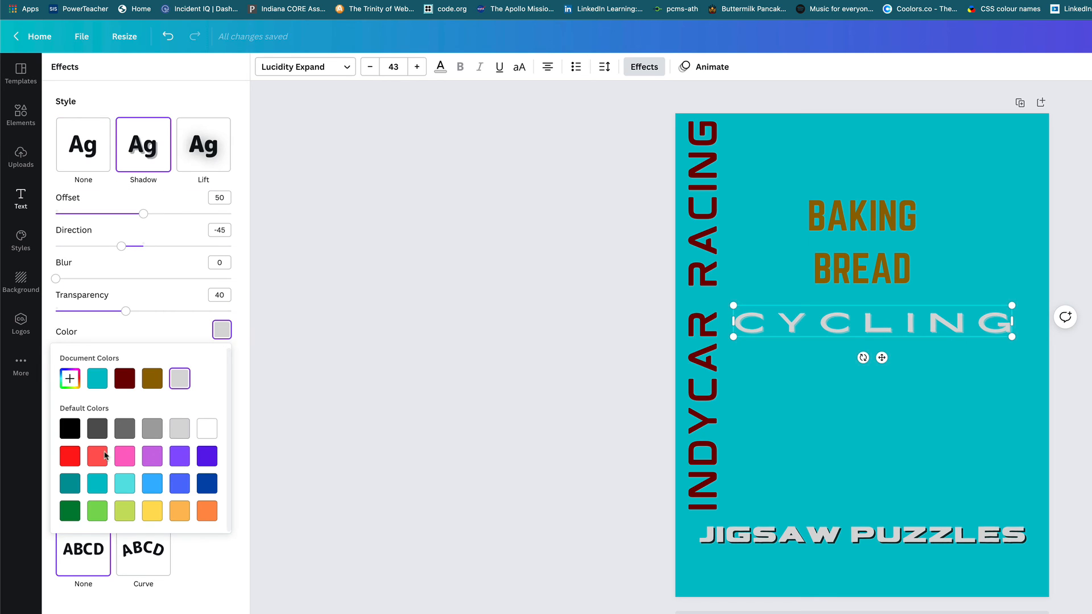
{"action": "left_click", "coordinate": [69, 428]}
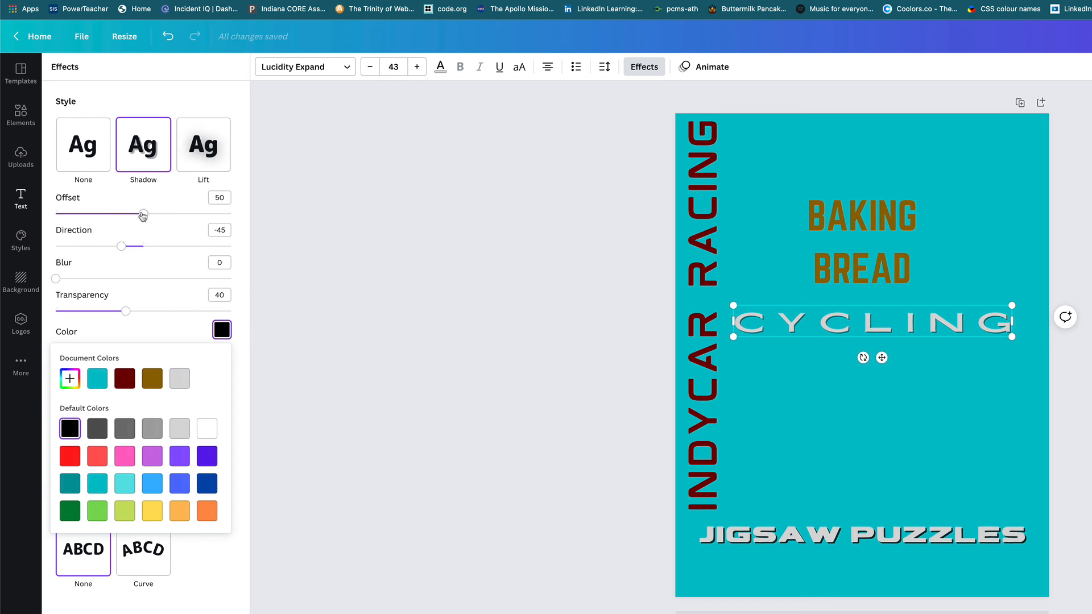
Set the CYCLING shadow's offset to 87 and increase its transparency value.
{"action": "left_click_drag", "start_coordinate": [143, 214], "coordinate": [208, 213]}
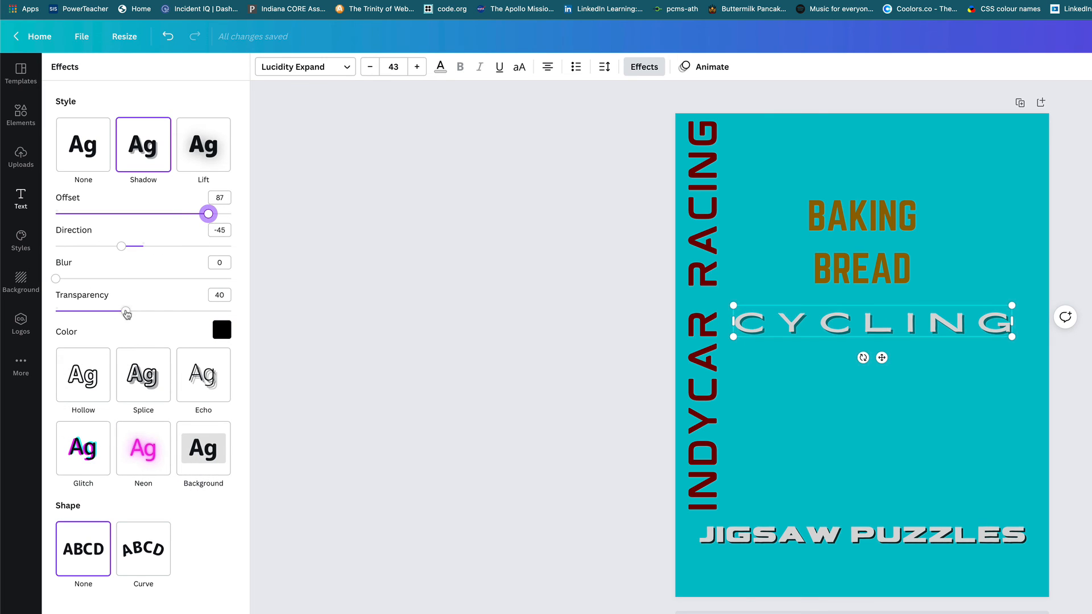
{"action": "left_click_drag", "start_coordinate": [126, 311], "coordinate": [171, 311]}
{"action": "left_click", "coordinate": [777, 413]}
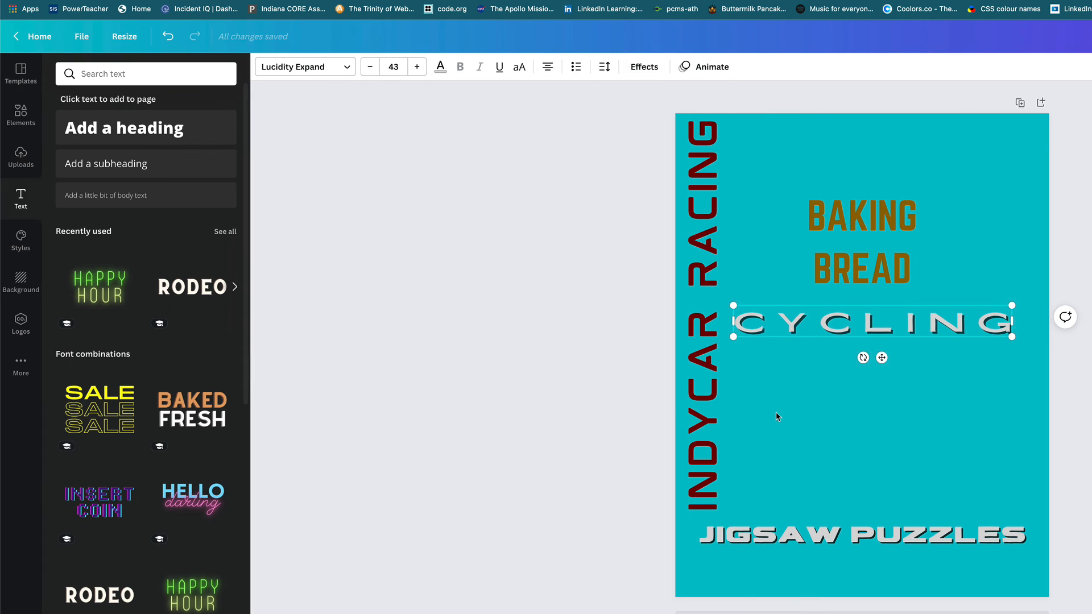
{"action": "left_click", "coordinate": [873, 388]}
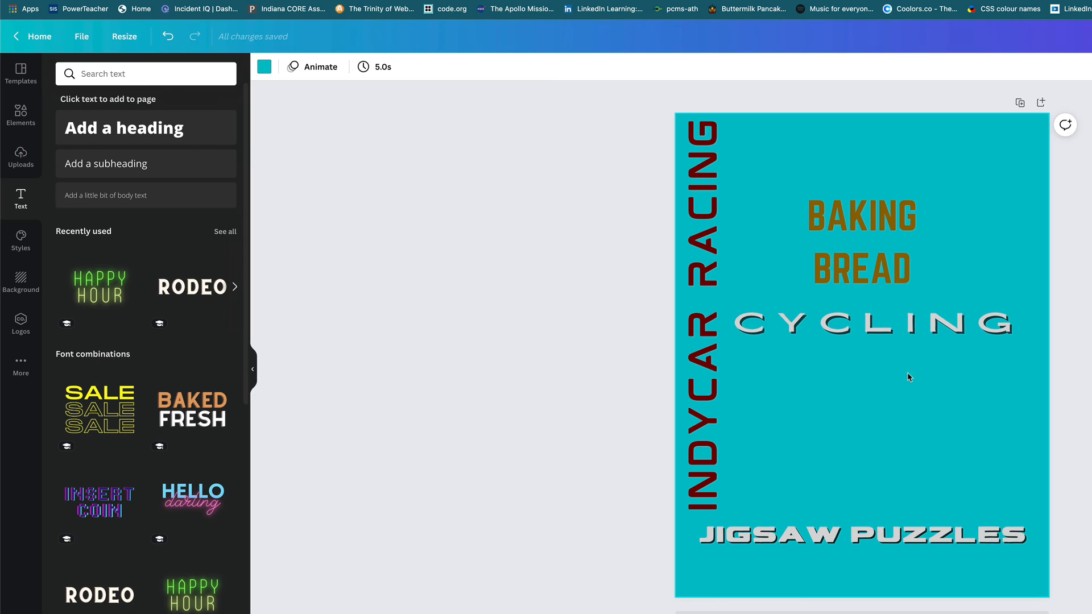
Move the BAKING BREAD heading down slightly so it sits closer to CYCLING.
{"action": "left_click_drag", "start_coordinate": [880, 282], "coordinate": [881, 293]}
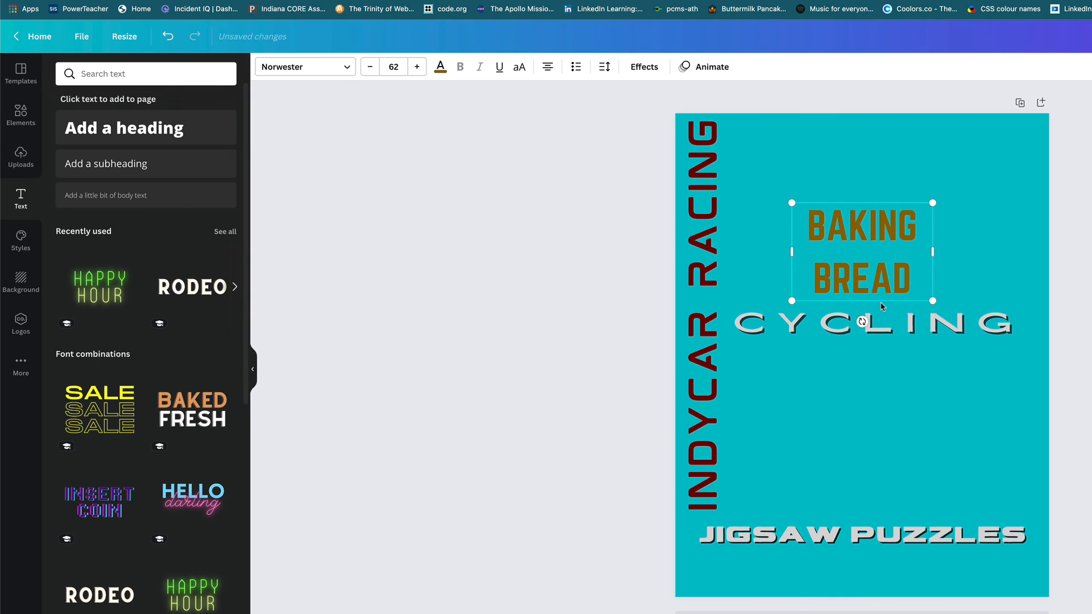
{"action": "left_click", "coordinate": [896, 375]}
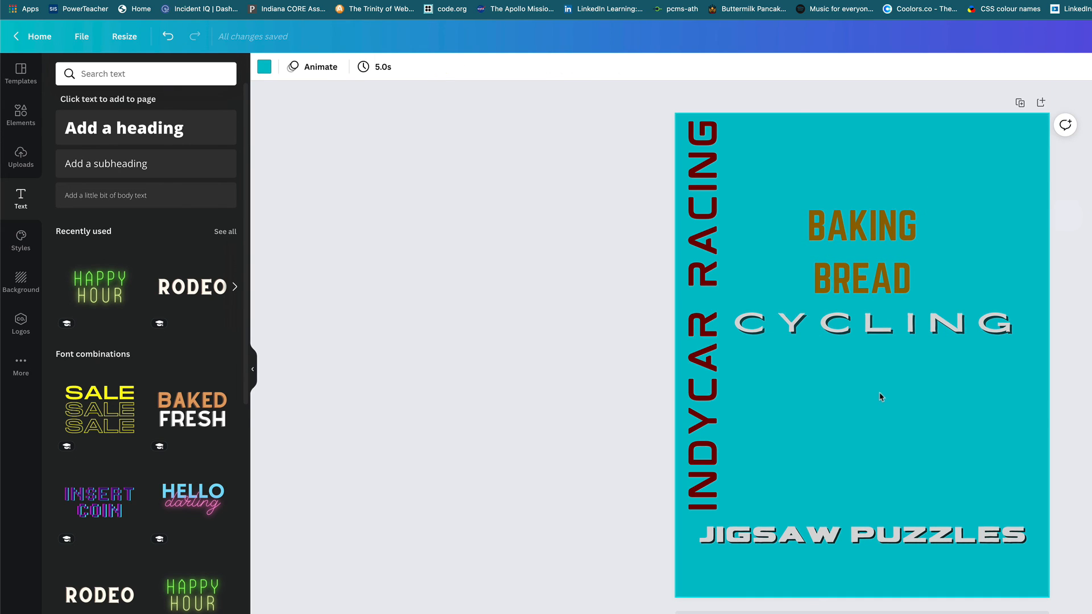
{"action": "left_click", "coordinate": [707, 413]}
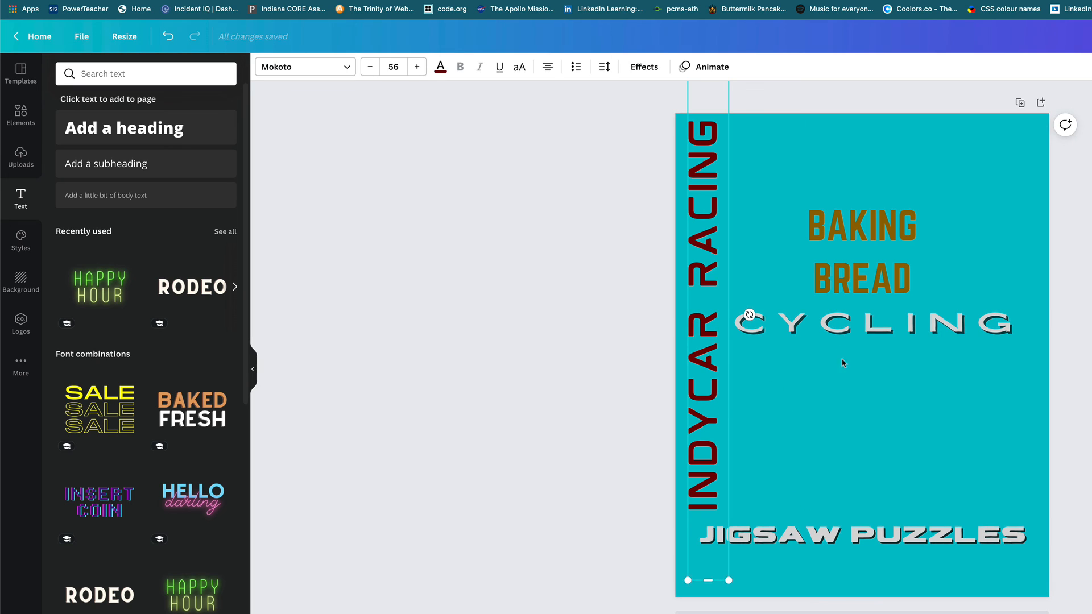
{"action": "left_click", "coordinate": [819, 287]}
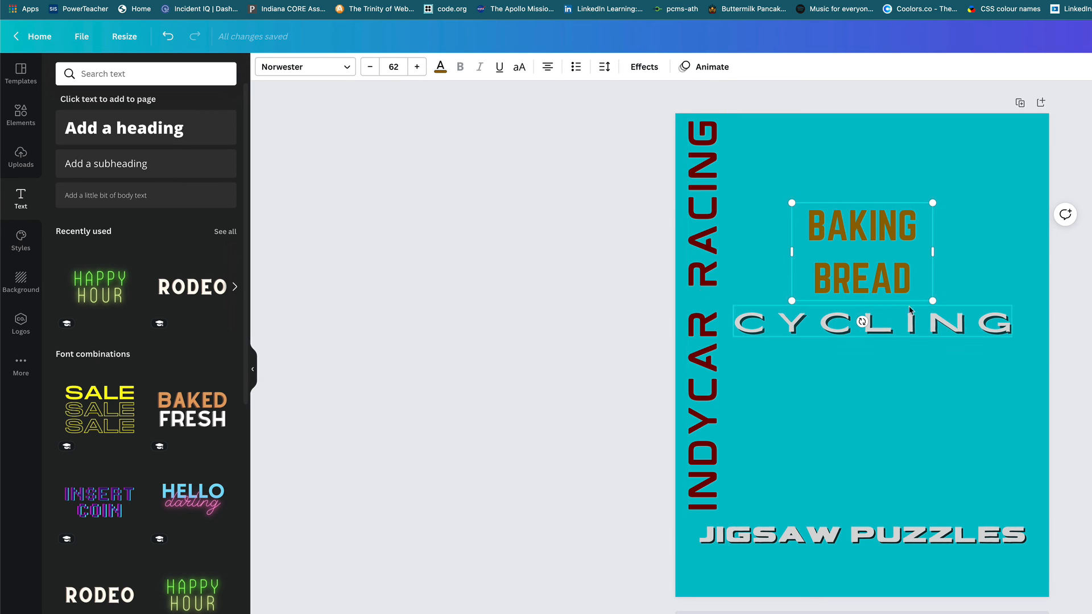
{"action": "left_click", "coordinate": [870, 366]}
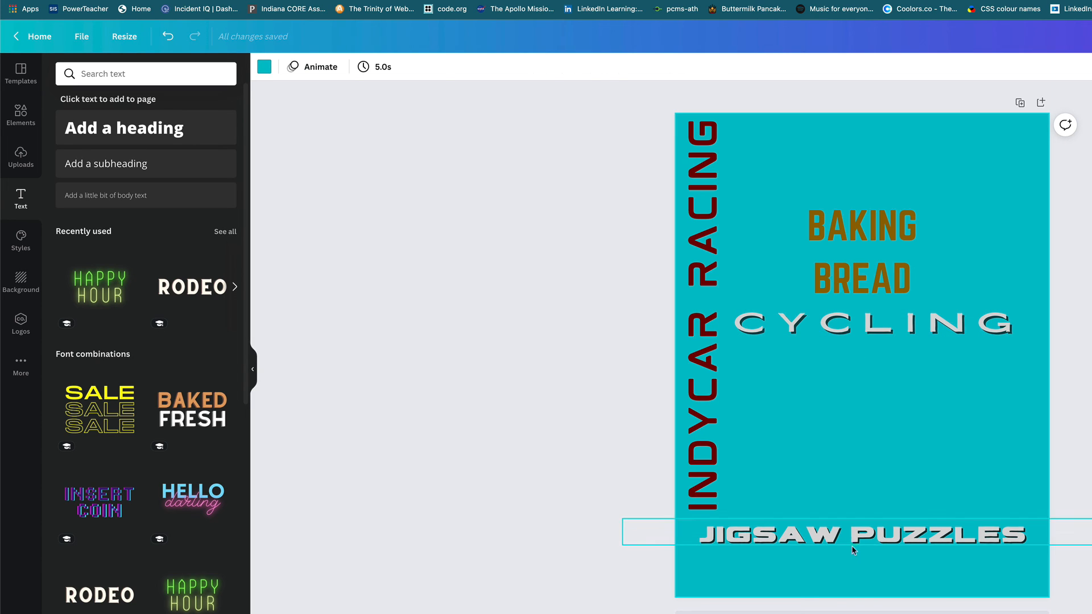
Move JIGSAW PUZZLES down near the page's bottom edge and nudge BAKING BREAD slightly up.
{"action": "left_click_drag", "start_coordinate": [851, 545], "coordinate": [855, 573]}
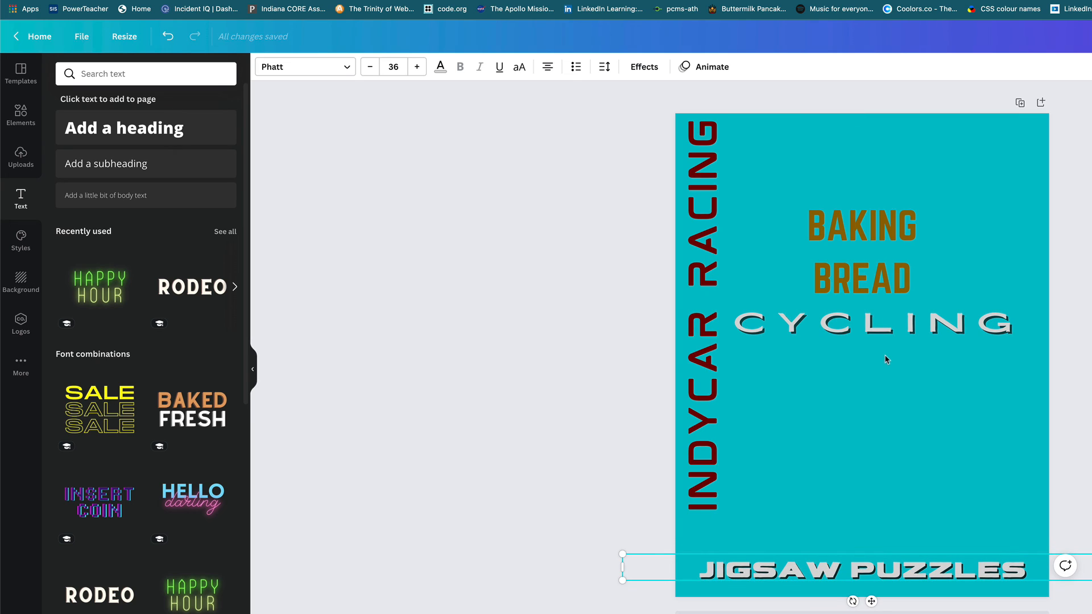
{"action": "left_click", "coordinate": [878, 293]}
{"action": "left_click_drag", "start_coordinate": [878, 295], "coordinate": [877, 292]}
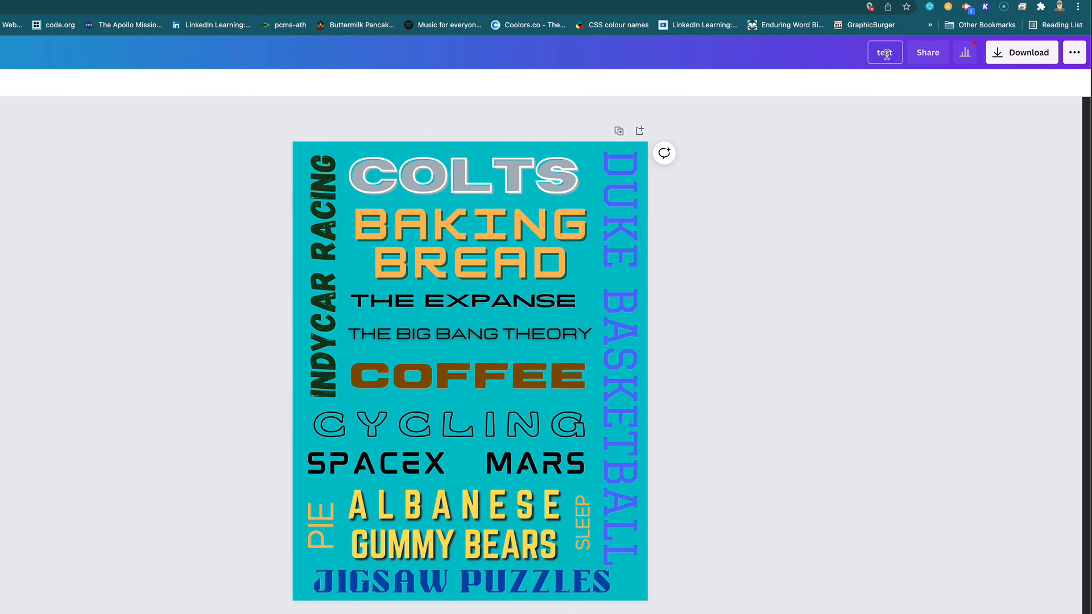
Rename the INDYCAR RACING design as TEXT DEMO.
{"action": "left_click", "coordinate": [891, 54]}
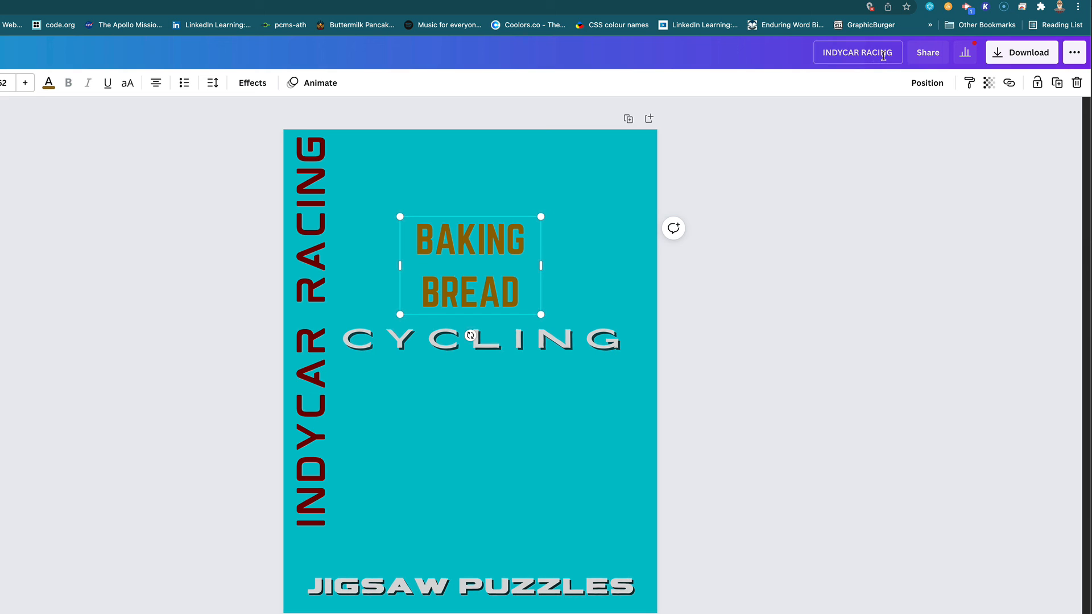
{"action": "left_click_drag", "start_coordinate": [896, 52], "coordinate": [814, 52]}
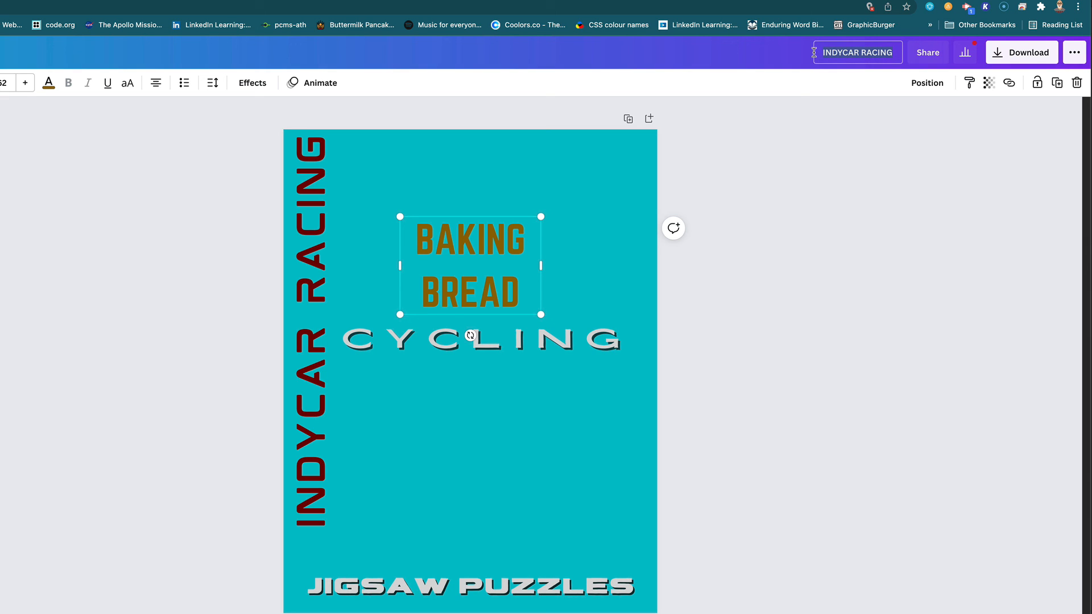
{"action": "type", "text": "TEXT DEMO"}
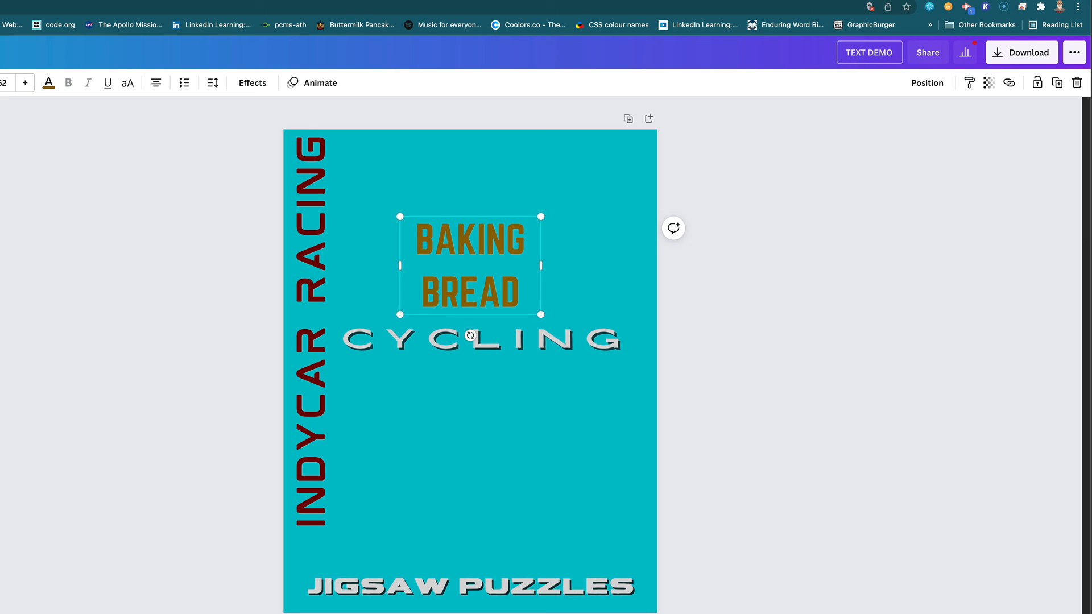
{"action": "key", "text": "Return"}
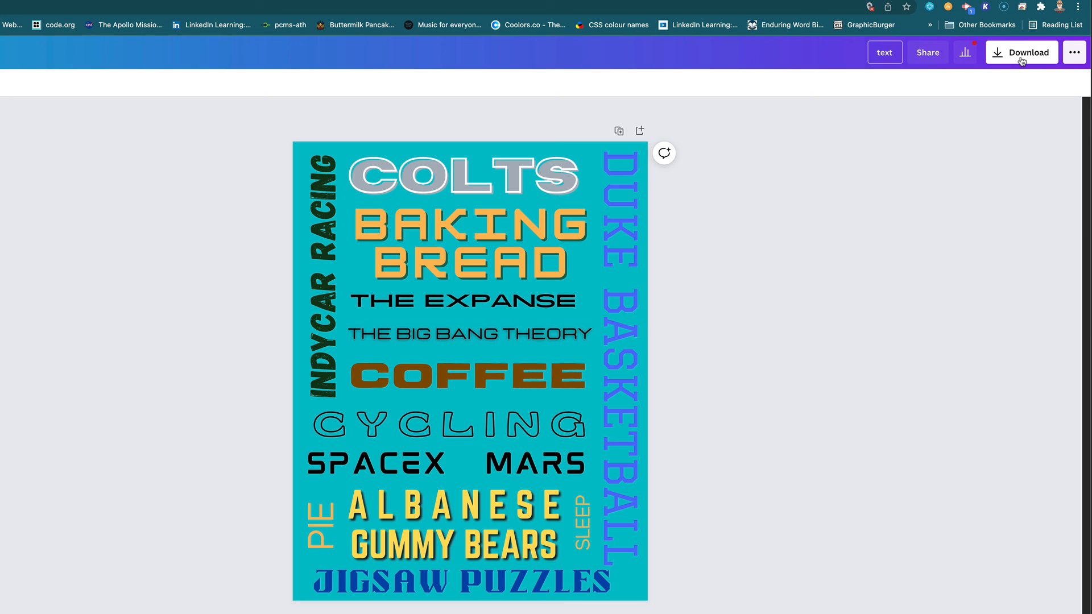
Download the finished design named text as a PNG at size 1.
{"action": "left_click", "coordinate": [1022, 60]}
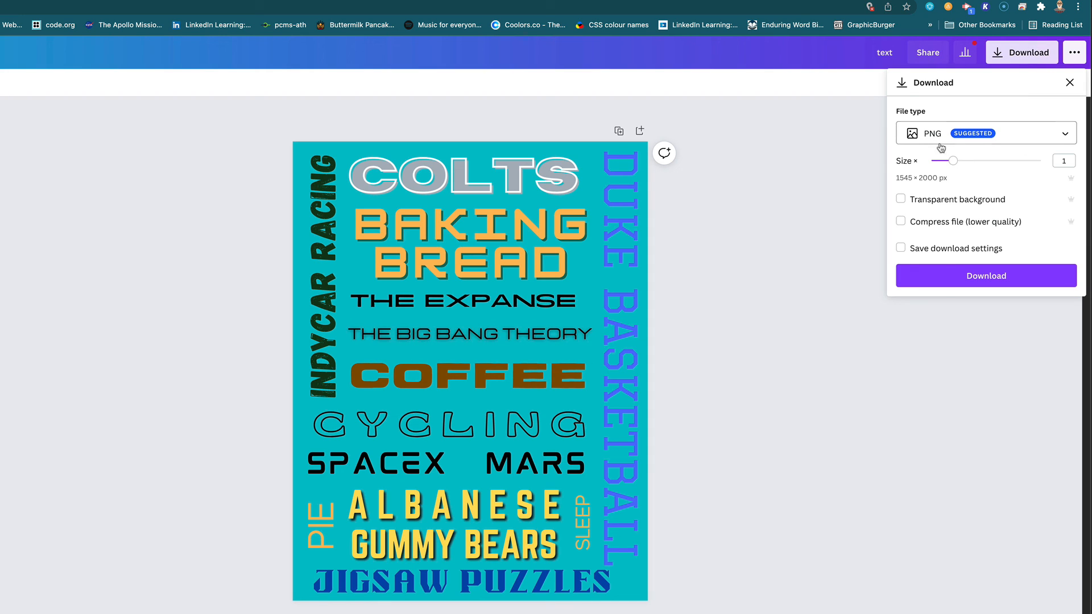
{"action": "left_click", "coordinate": [987, 277]}
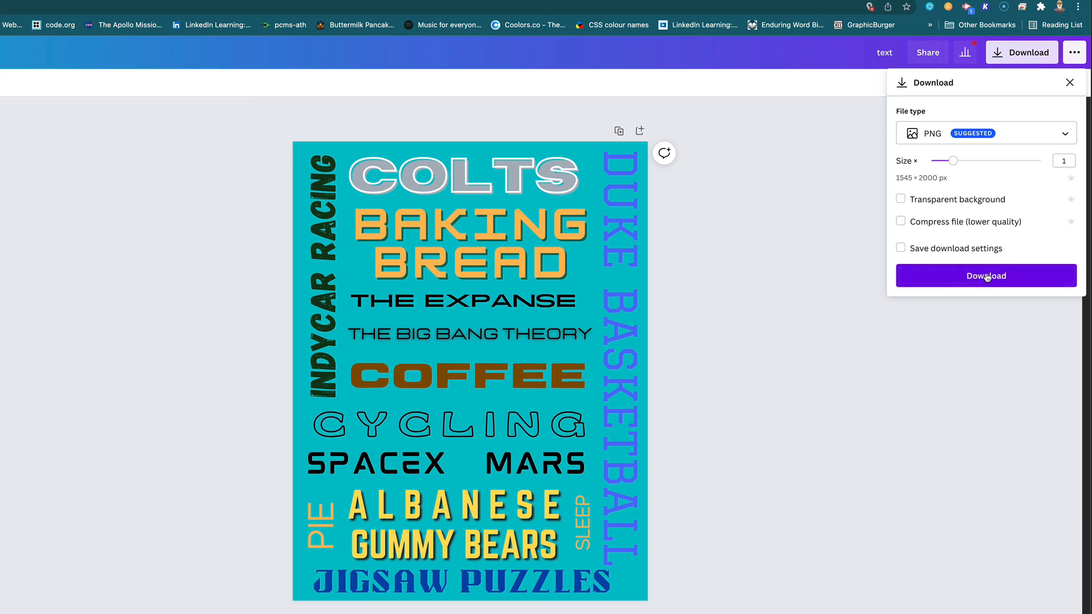